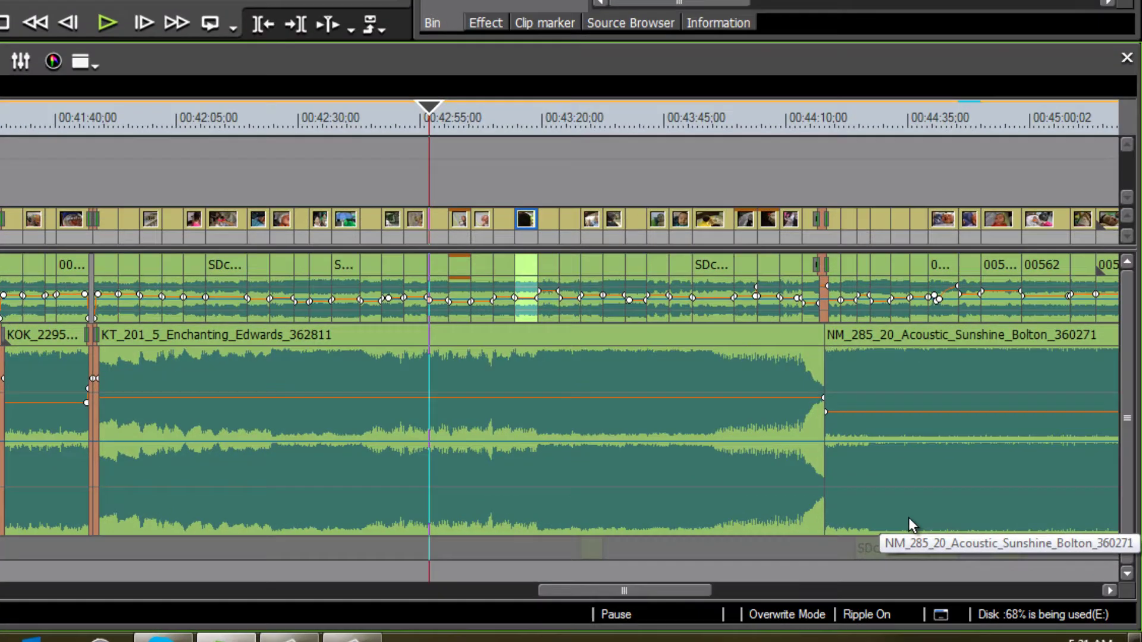
Step: Switch the timeline editing mode from Overwrite Mode to Insert Mode
key(Insert)
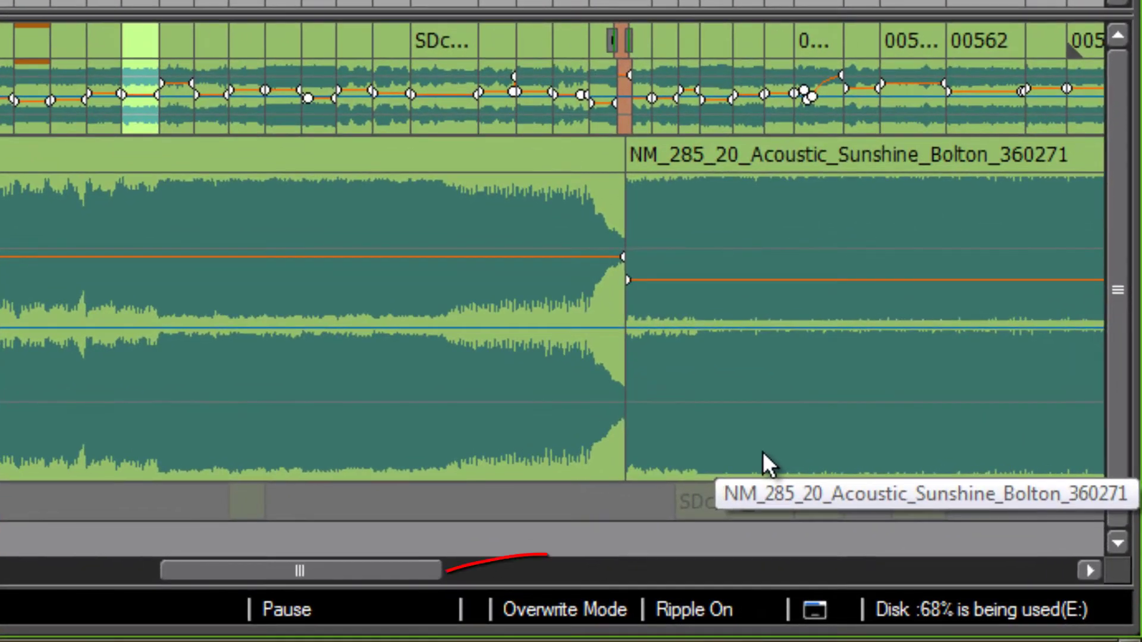
key(Insert)
key(Insert)
key(Insert)
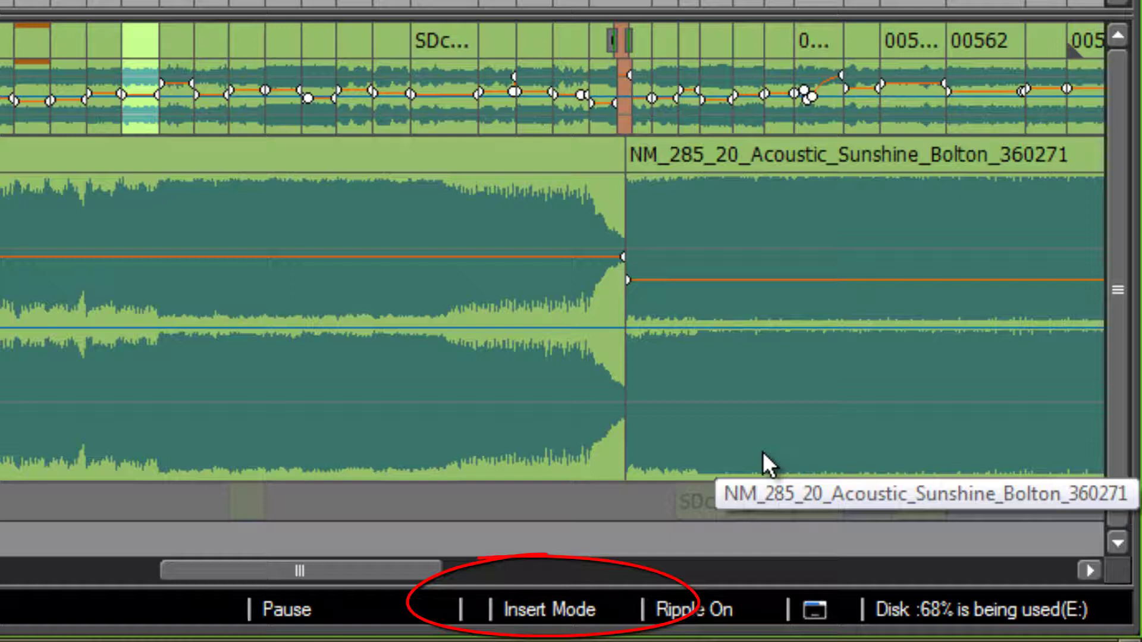
key(Insert)
key(Insert)
key(Insert)
key(Insert)
key(Insert)
key(Insert)
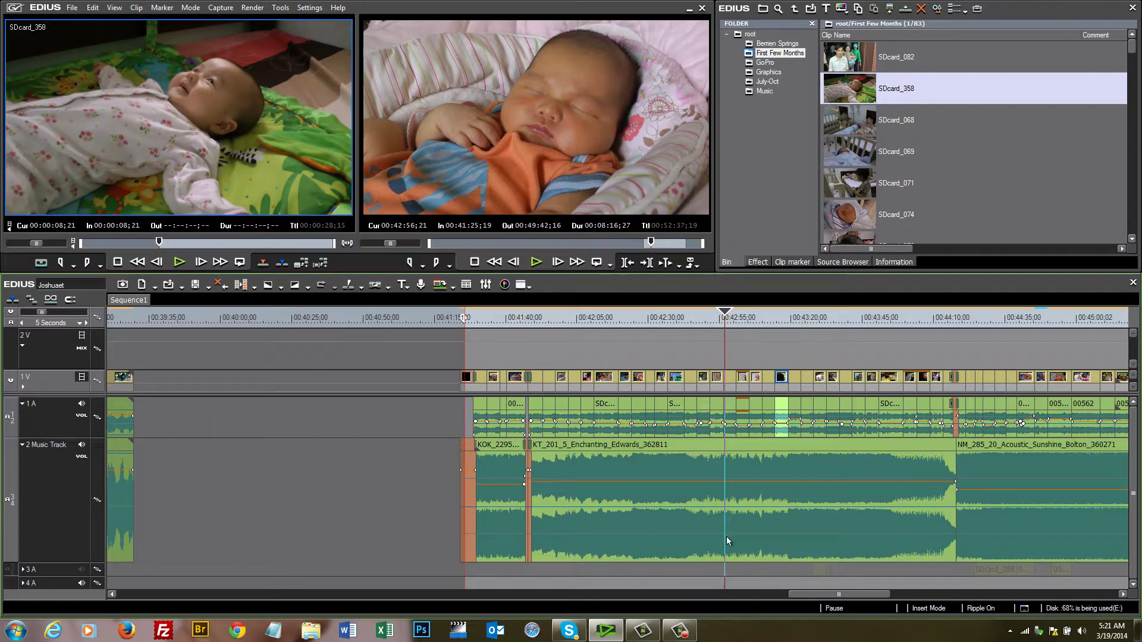
Step: Set the timeline scale to 10 Seconds and scrub the playhead through the sequence to about 00:43:05;13
drag(724, 314, 798, 331)
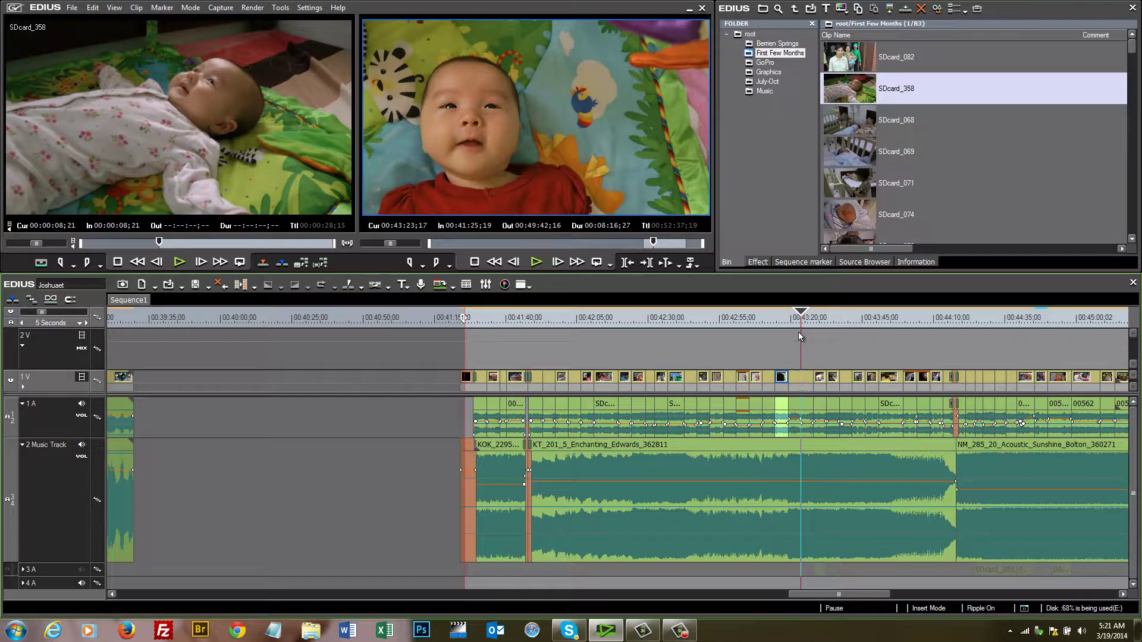
scroll(799, 332, down, 1)
key(l)
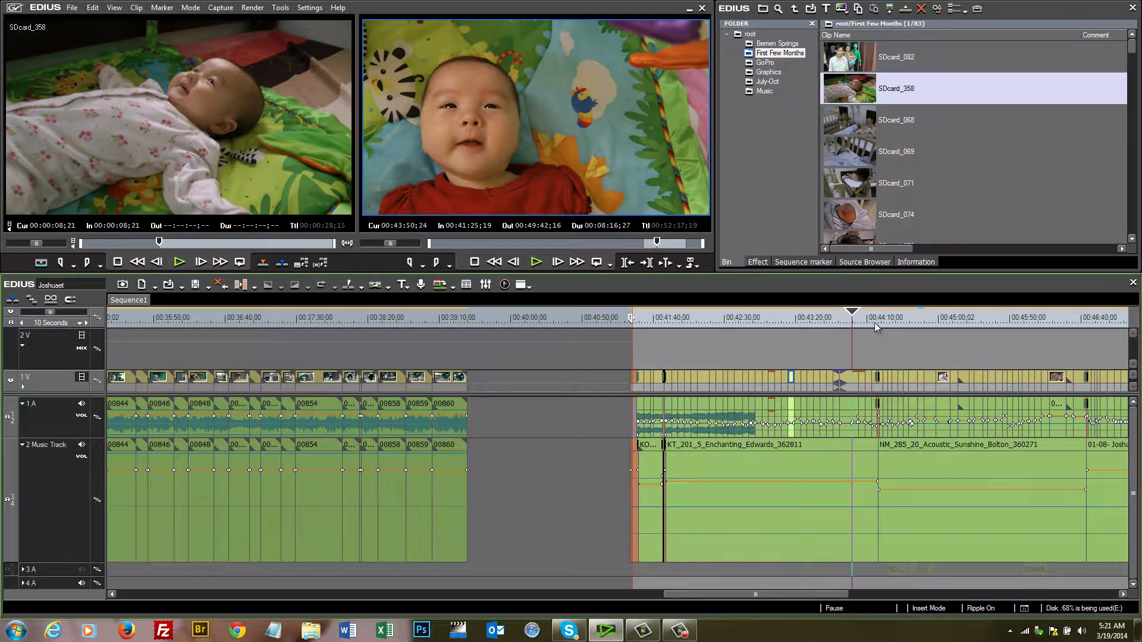
click(814, 332)
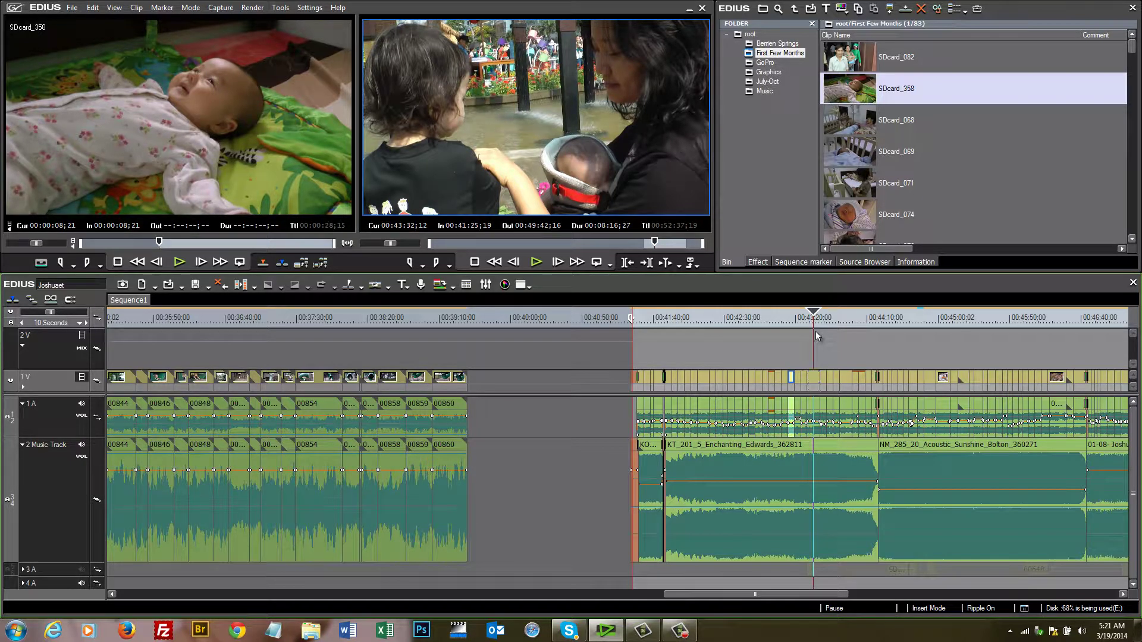
drag(824, 595, 873, 599)
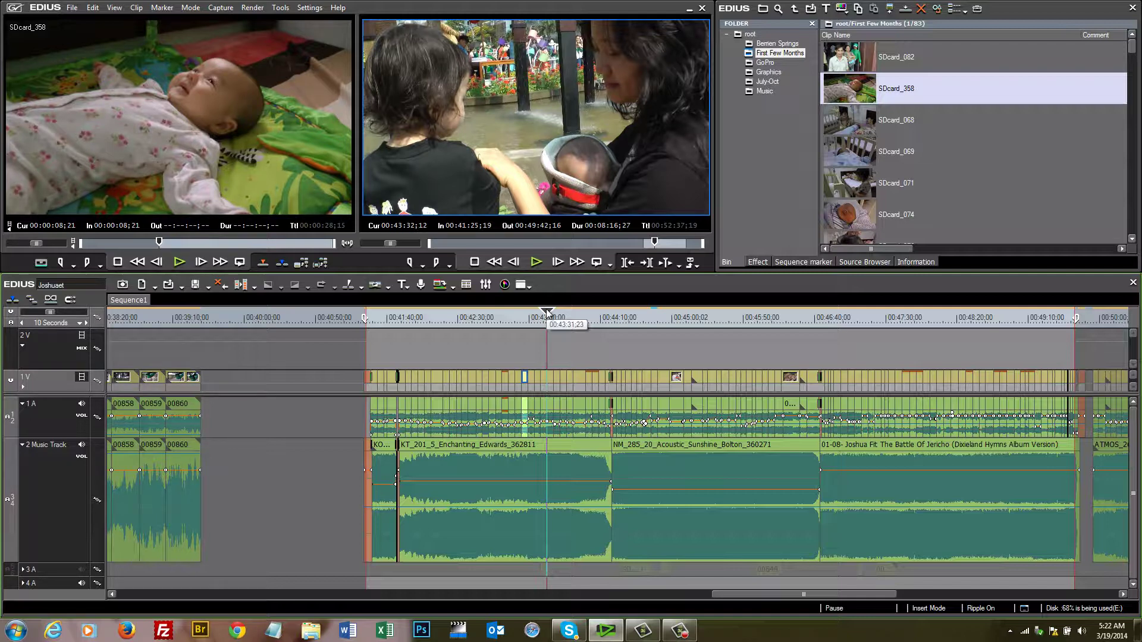
mouse_move(546, 313)
mouse_down()
mouse_move(512, 315)
mouse_move(528, 315)
mouse_up()
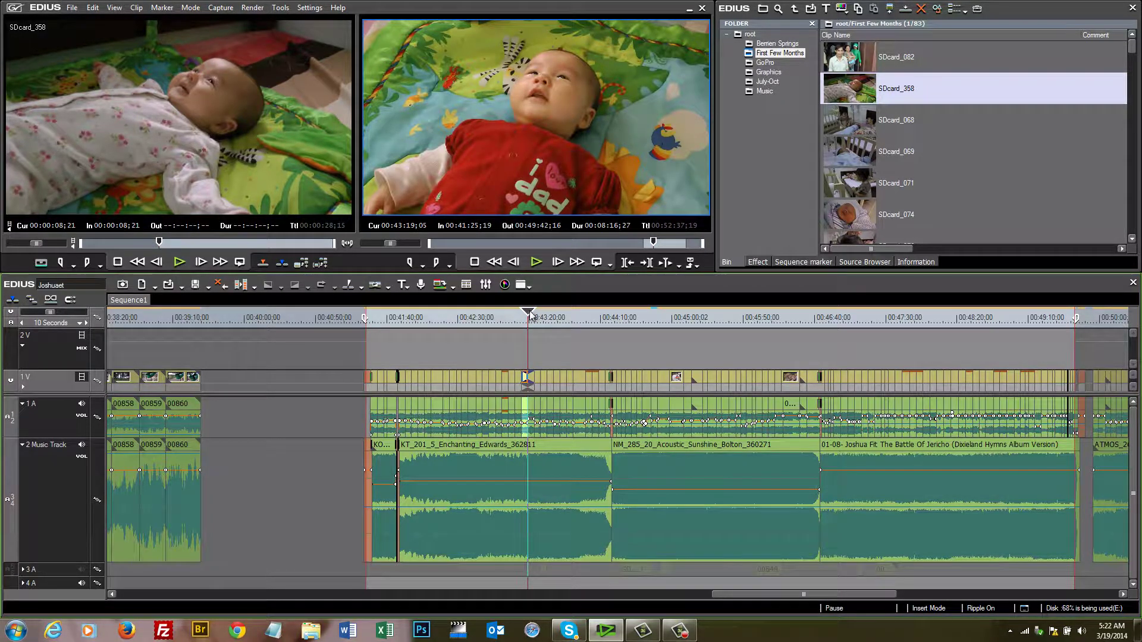
drag(531, 316, 507, 320)
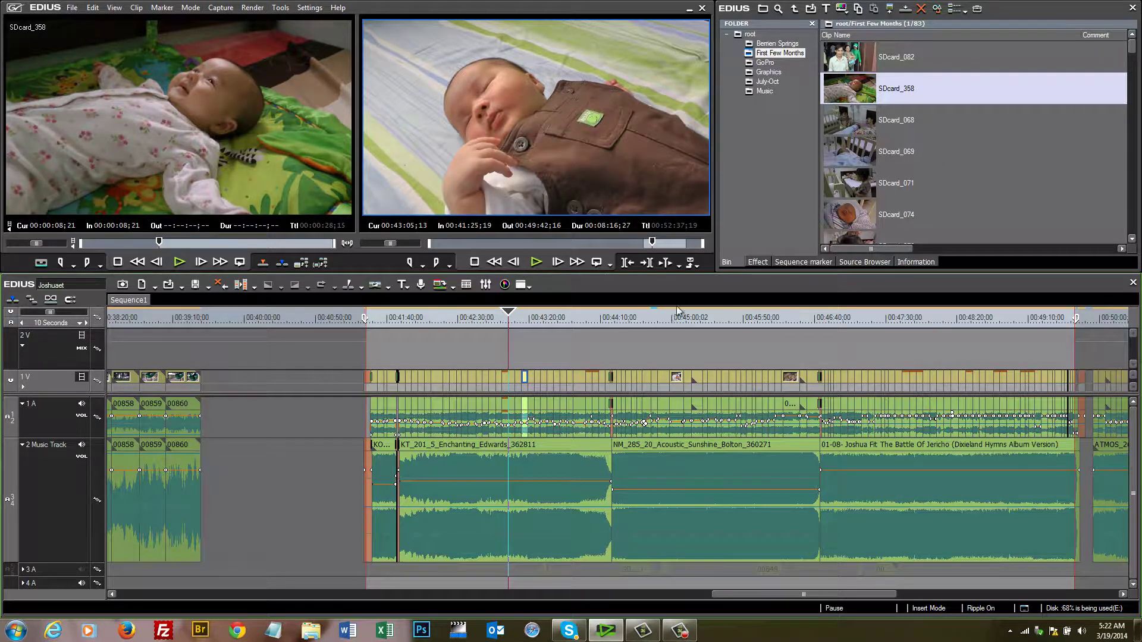
Step: Nudge the timeline, preview and bin windows slightly out of their snapped alignment
drag(685, 298, 678, 294)
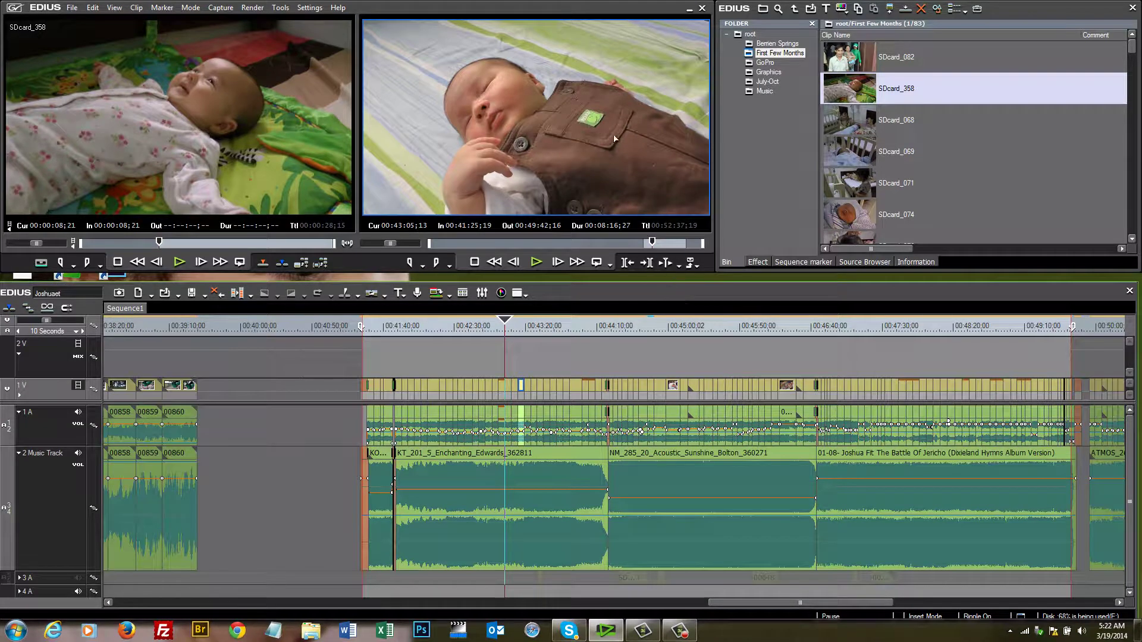
drag(584, 15, 581, 15)
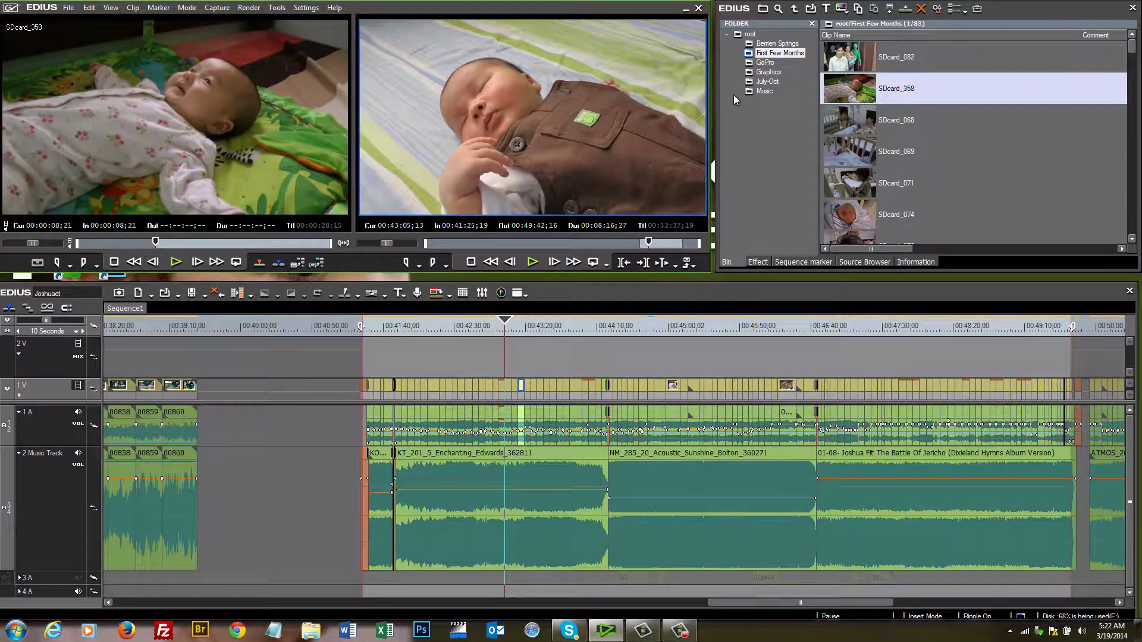
mouse_move(717, 99)
mouse_down()
mouse_move(699, 101)
mouse_move(783, 102)
mouse_move(714, 105)
mouse_up()
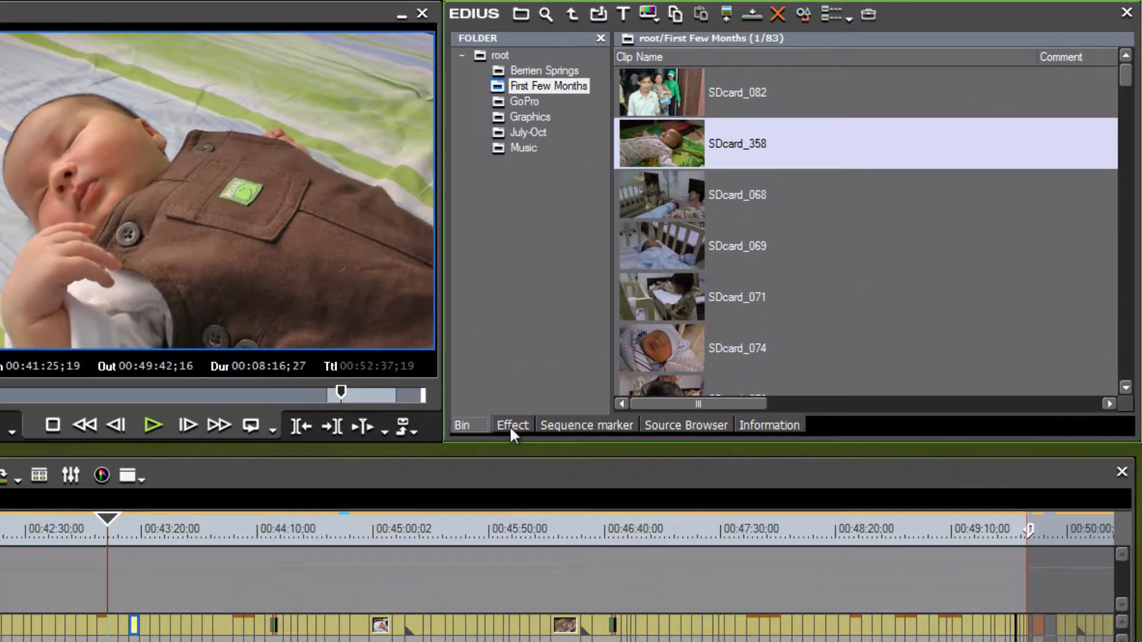
Step: View the Effect, Sequence marker, Source Browser and Information palettes one after another
click(512, 426)
click(587, 430)
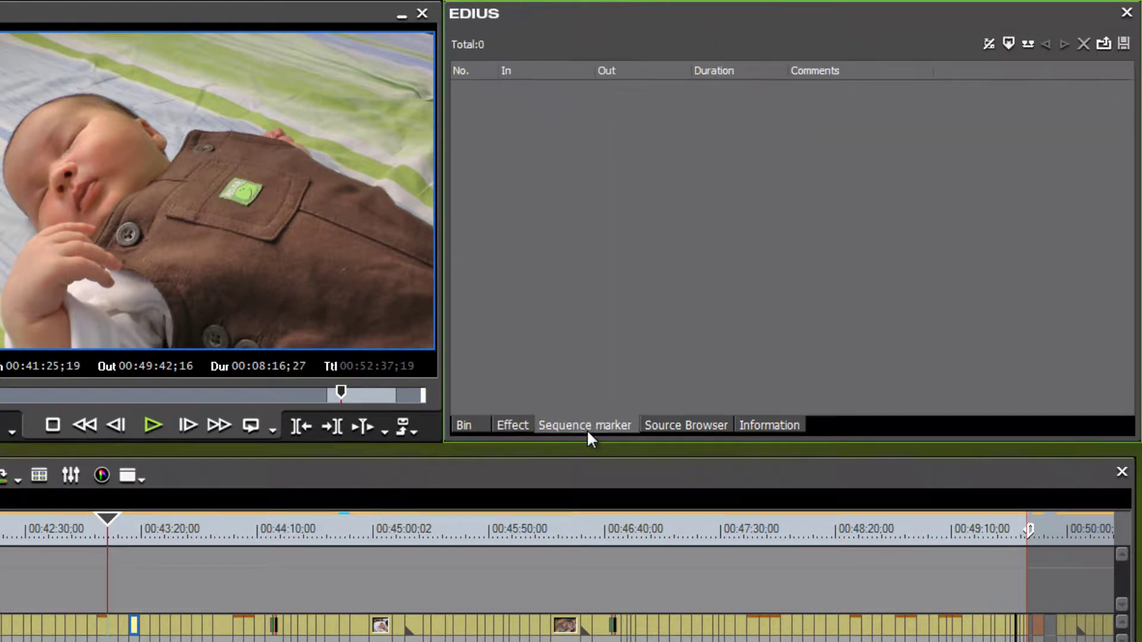
click(673, 429)
click(765, 423)
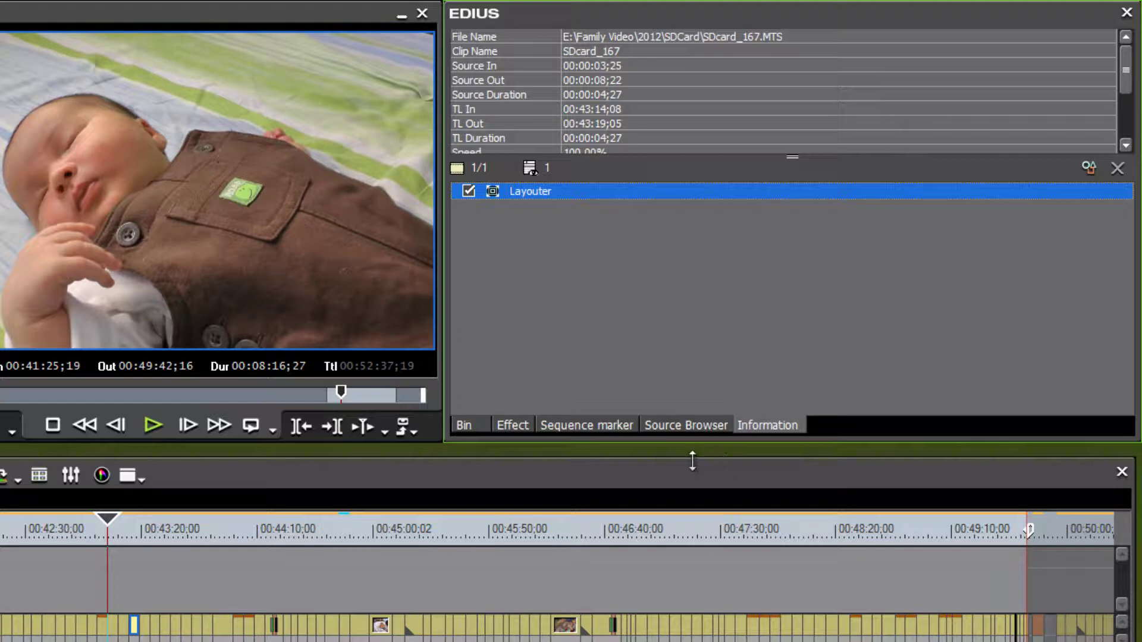
Step: Snap the timeline window back beneath the preview windows and narrow it to free space beside it
mouse_move(703, 473)
mouse_down()
mouse_move(752, 466)
mouse_move(711, 468)
mouse_up()
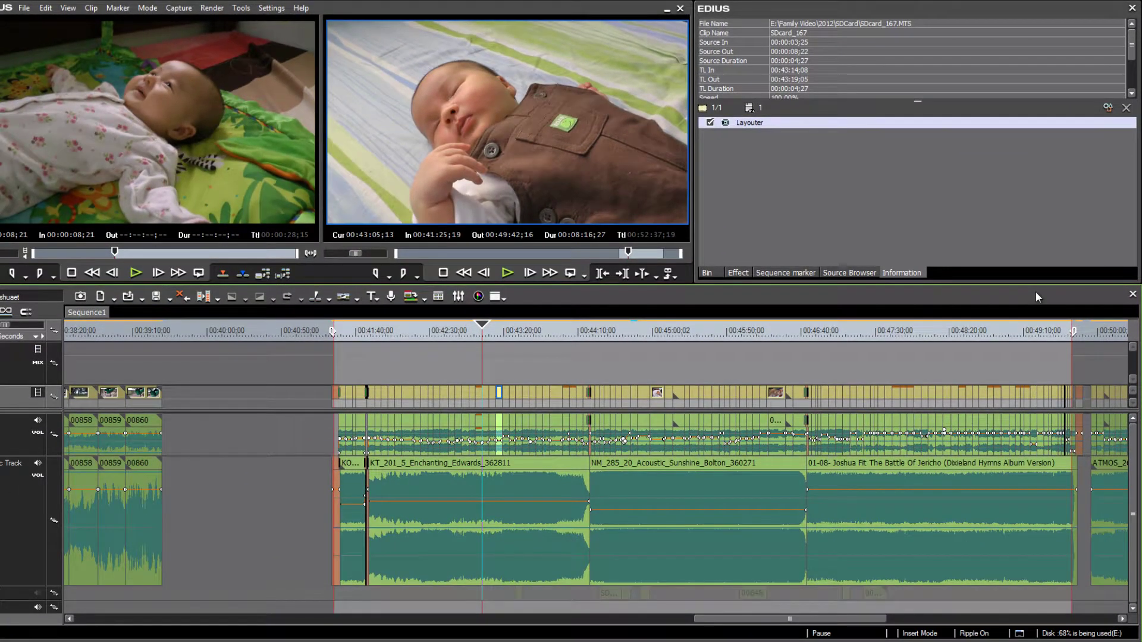
drag(1036, 291, 1036, 294)
drag(1136, 296, 1025, 306)
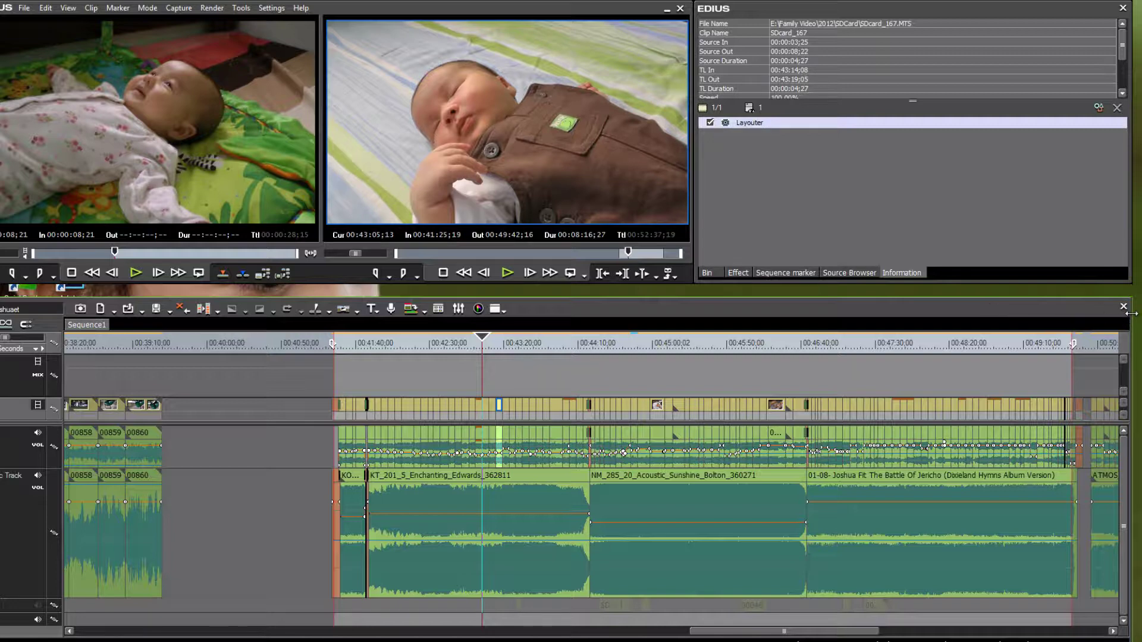
drag(1132, 313, 870, 291)
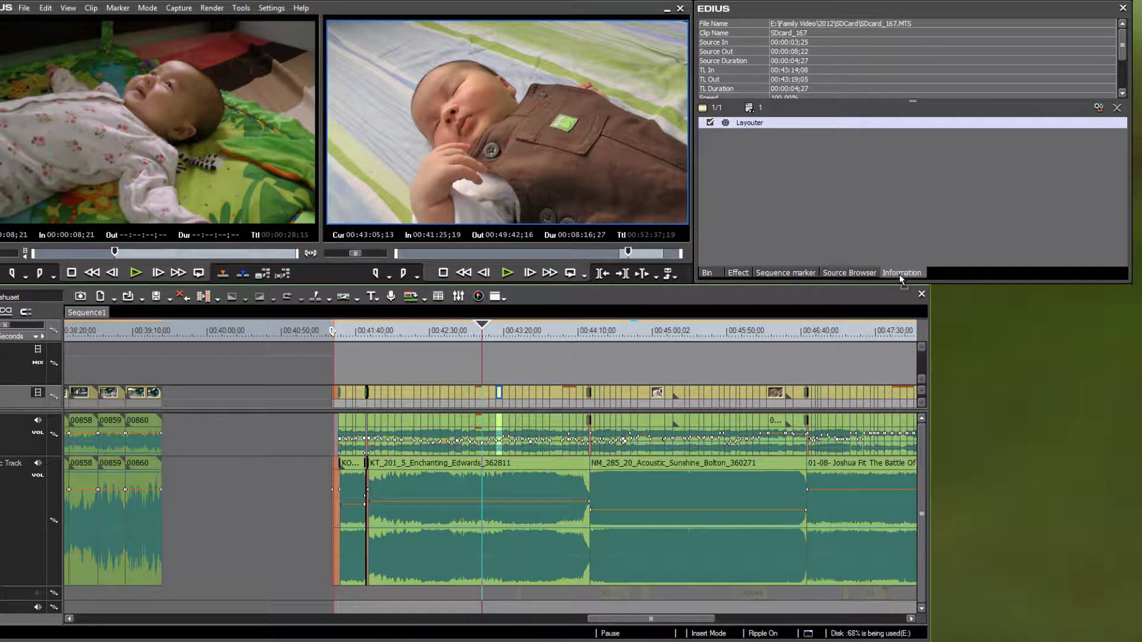
Step: Detach the Information palette as a floating window, and float the Effect palette before docking it back into the palette group
drag(901, 283, 944, 345)
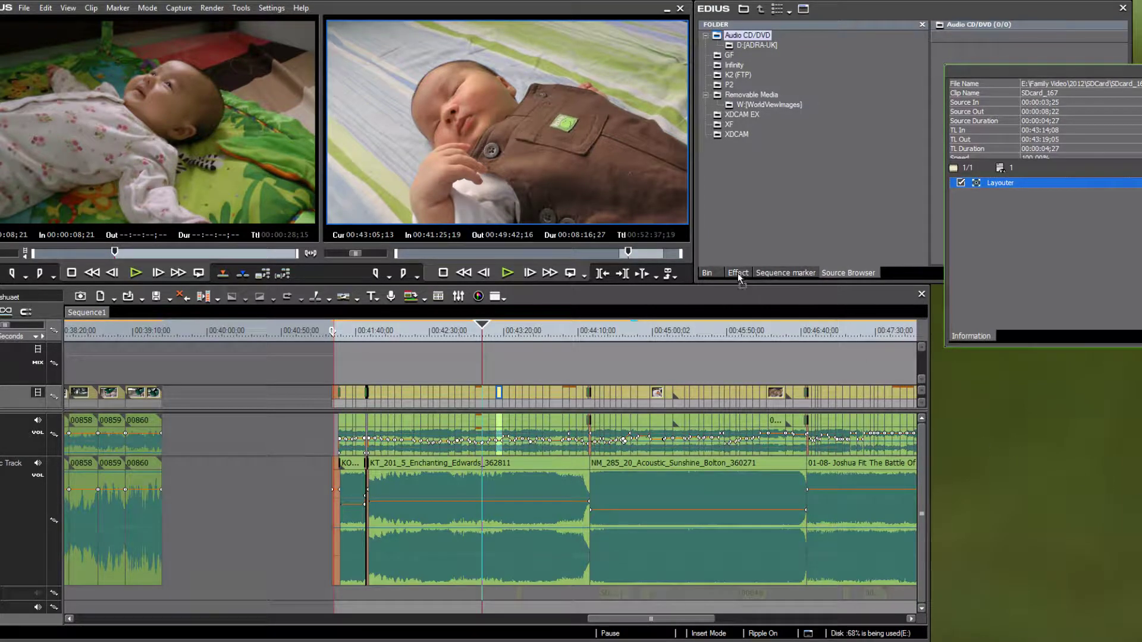
drag(738, 273, 973, 416)
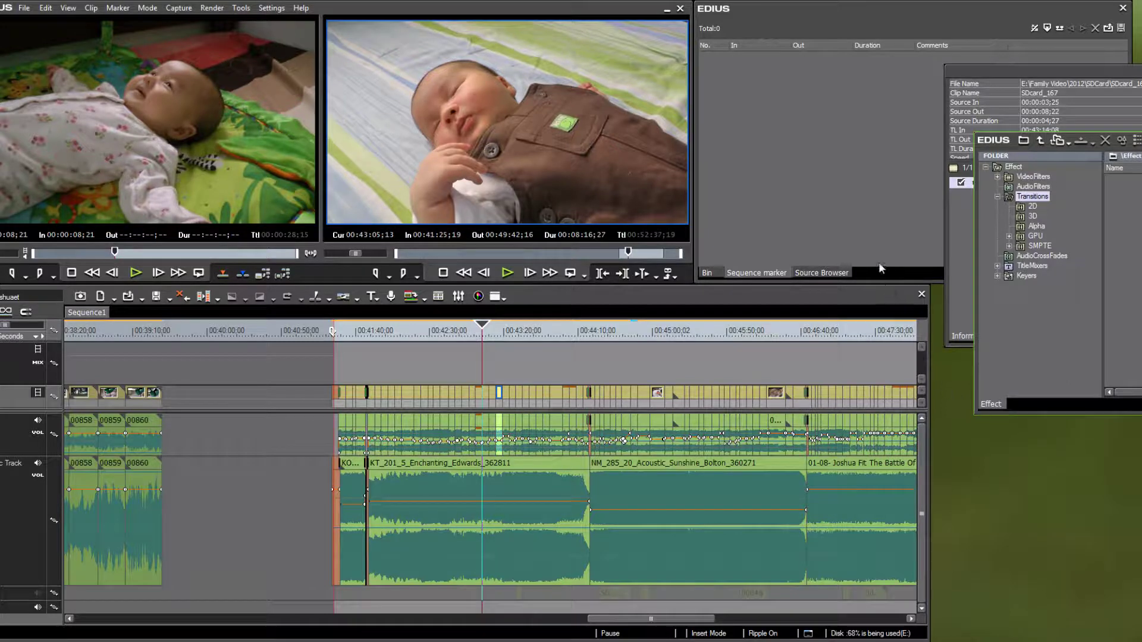
drag(875, 270, 877, 270)
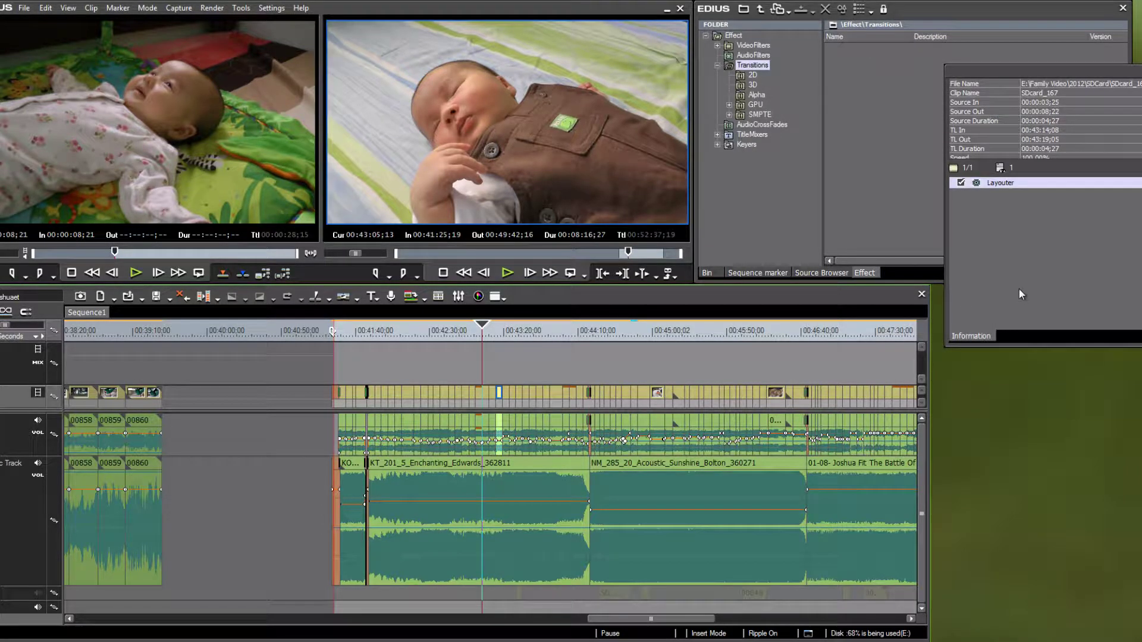
Step: Place the Information palette in the free space beside the timeline and extend its height to match the timeline
drag(1047, 66, 875, 319)
drag(814, 301, 1090, 297)
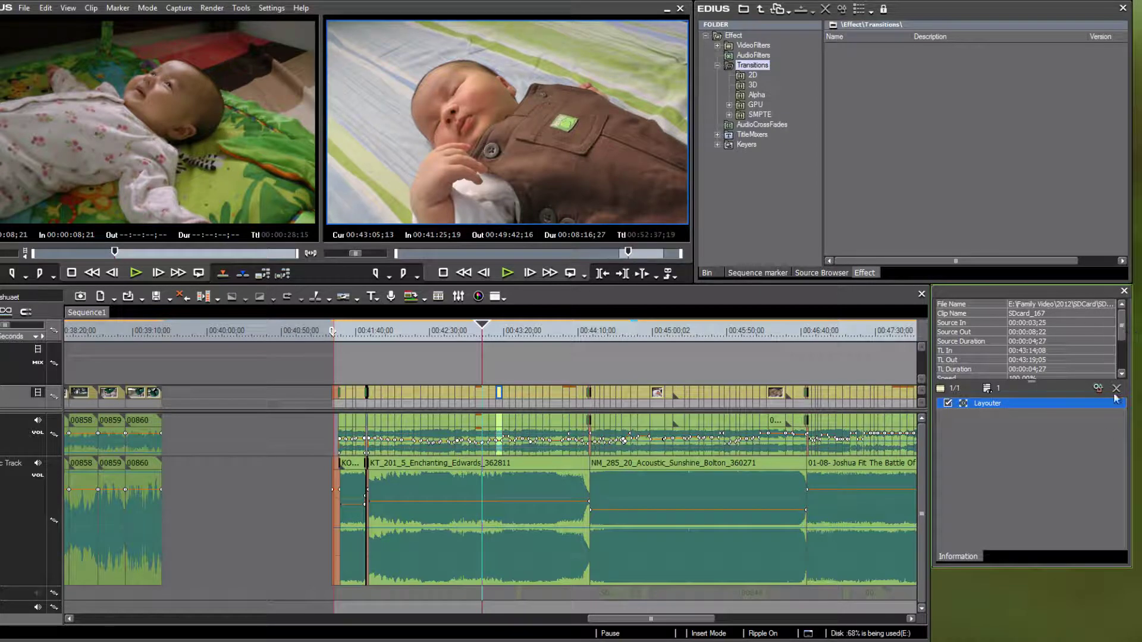
drag(1054, 566, 1053, 636)
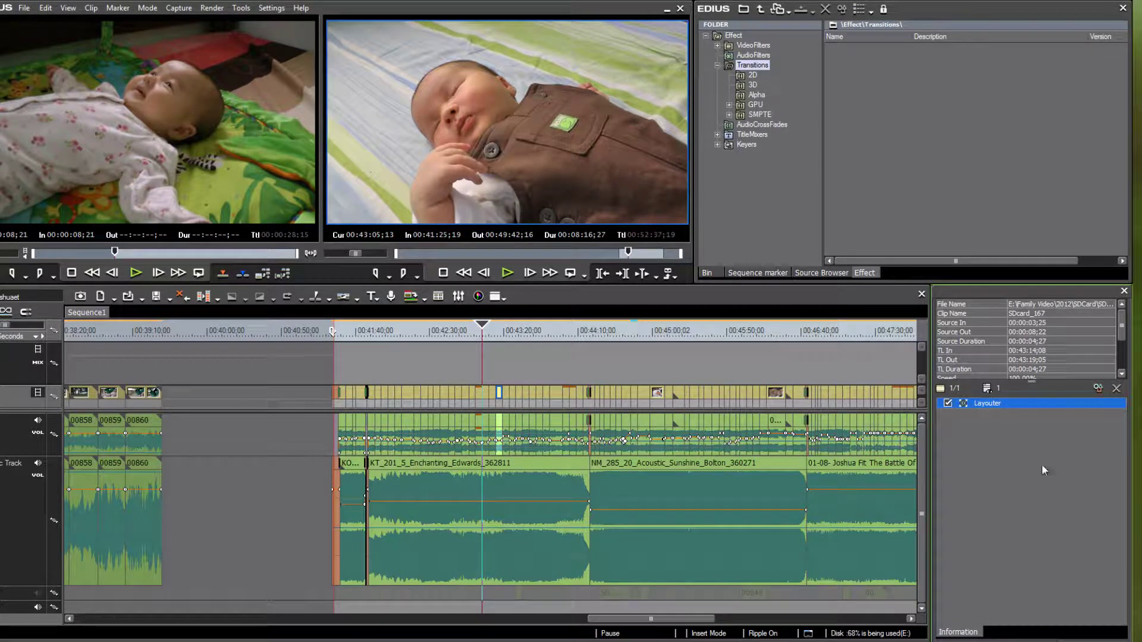
Step: Widen the palette windows to fill the remaining gap, and shift the divider to widen the timeline and narrow the Information palette
click(1130, 275)
drag(1130, 274, 1139, 275)
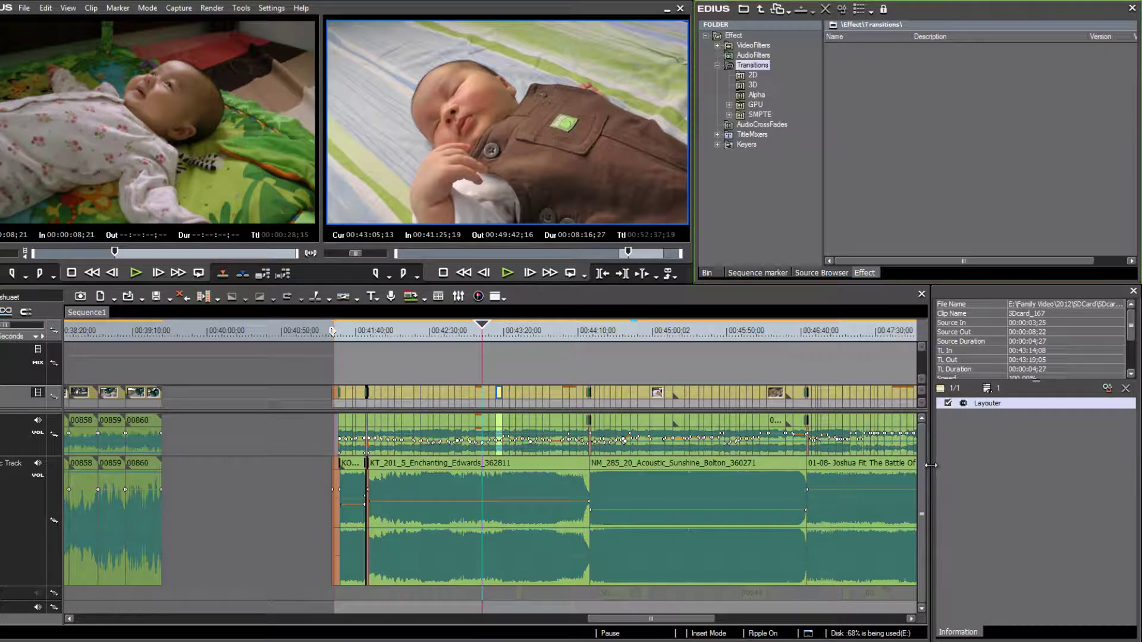
drag(932, 466, 987, 464)
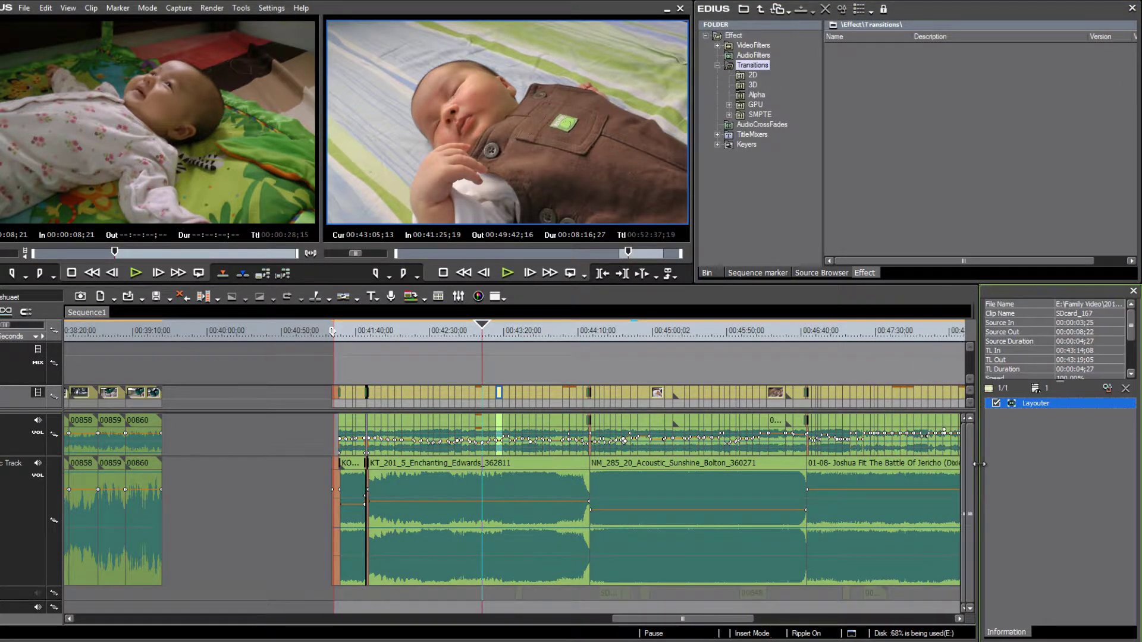
Step: Move the Effect palette directly after Bin in the palette group and display its Transitions folder
key(b)
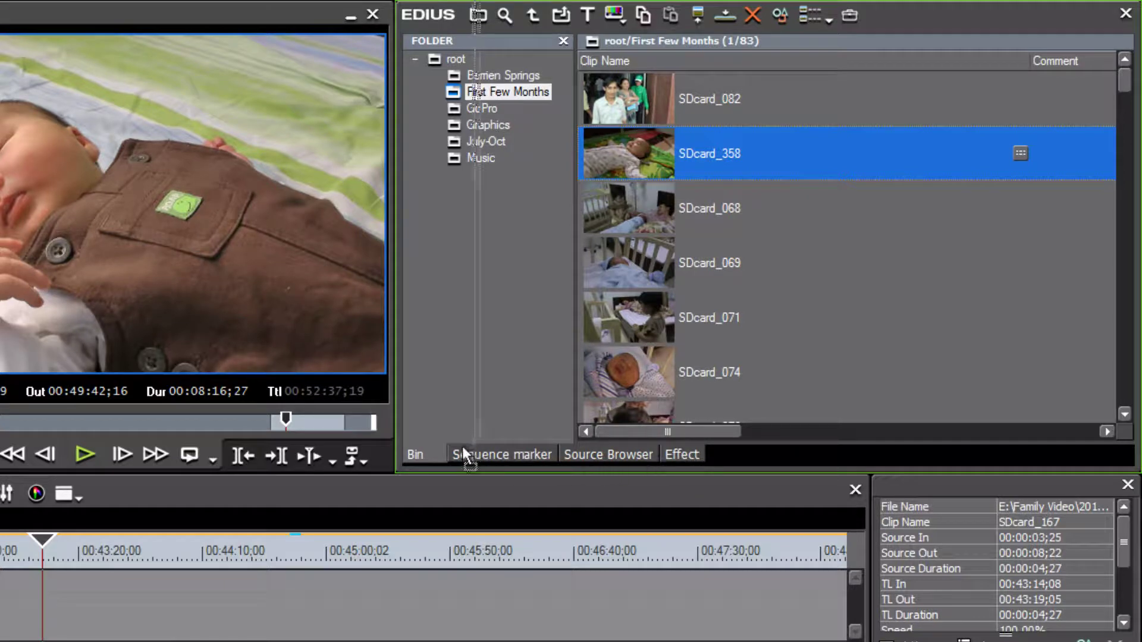
key(h)
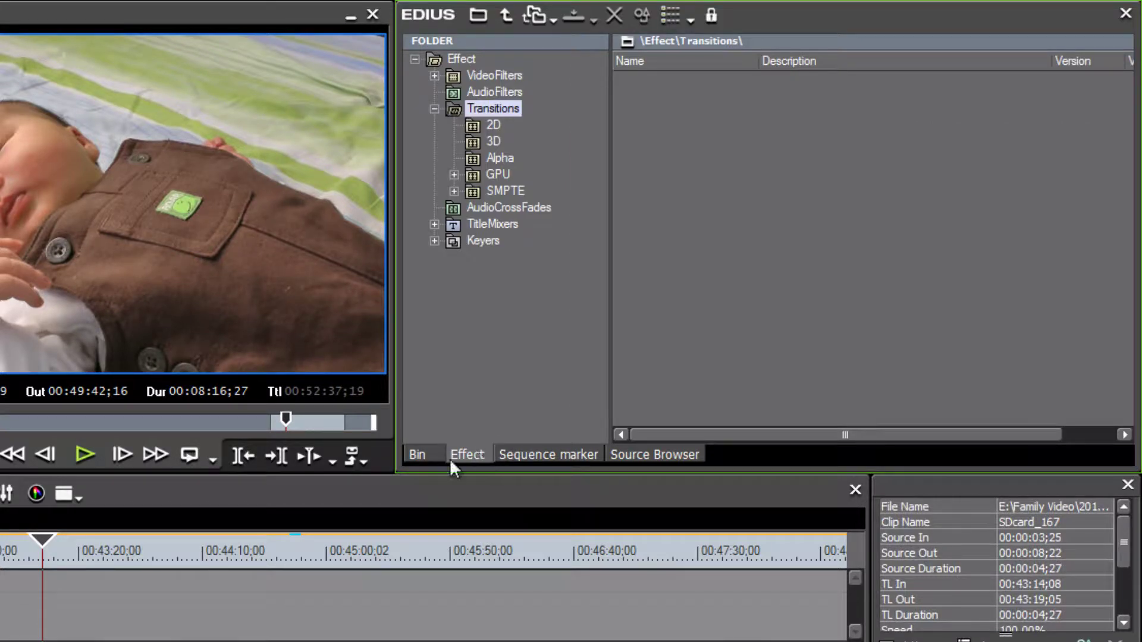
click(426, 455)
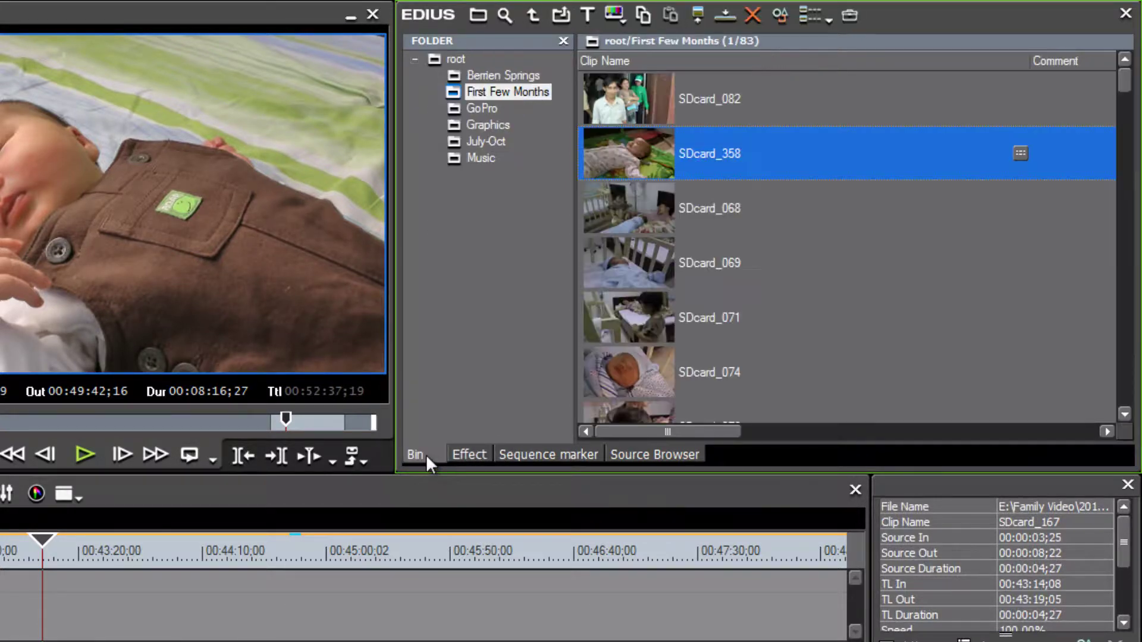
click(470, 456)
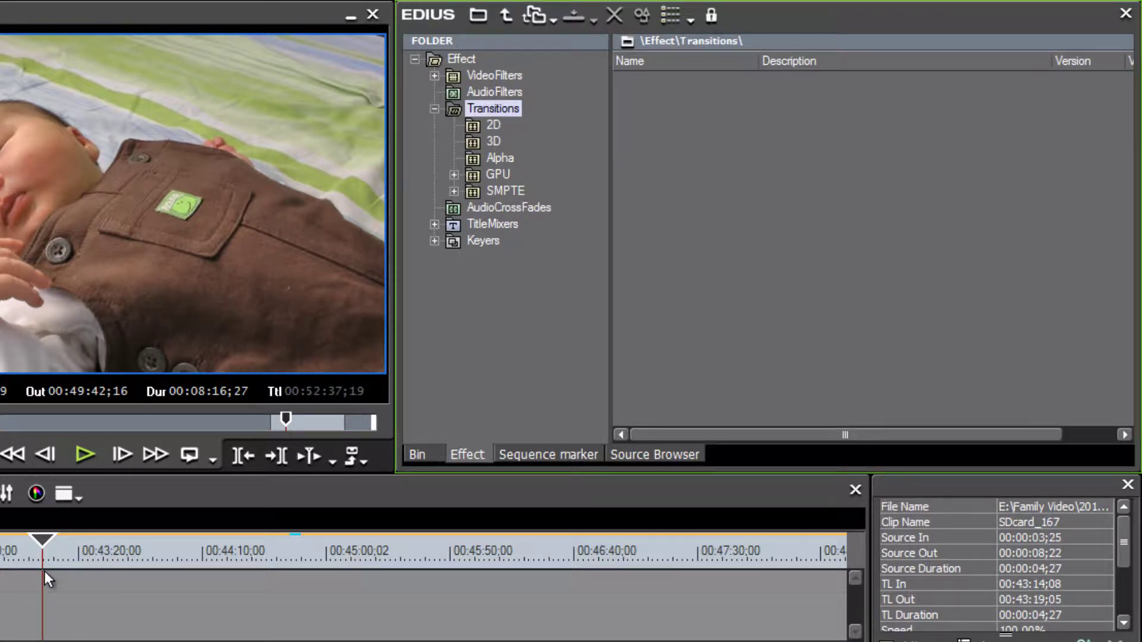
Step: Play a short stretch of the sequence, zoom the timeline in, and move the playhead to 00:42:57;21
drag(48, 544, 8, 550)
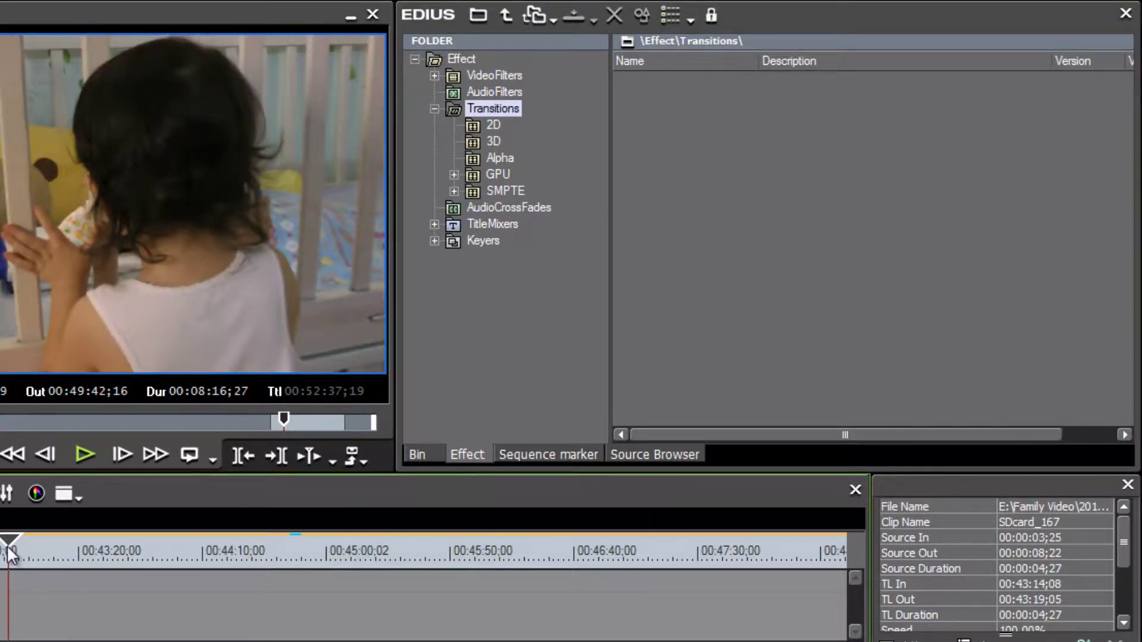
key(space)
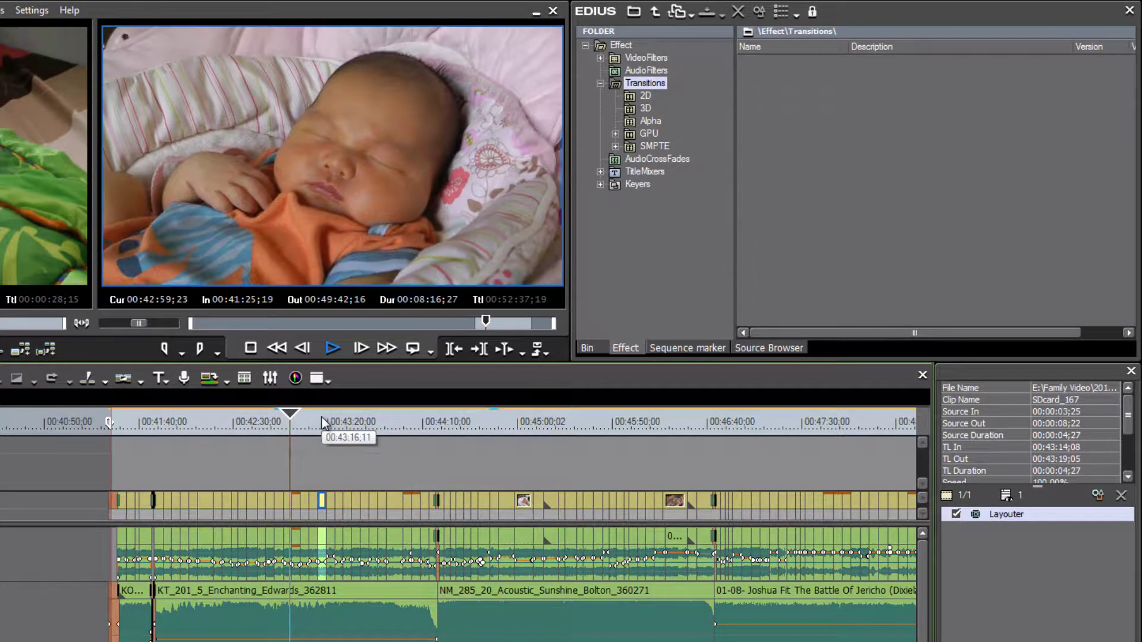
key(space)
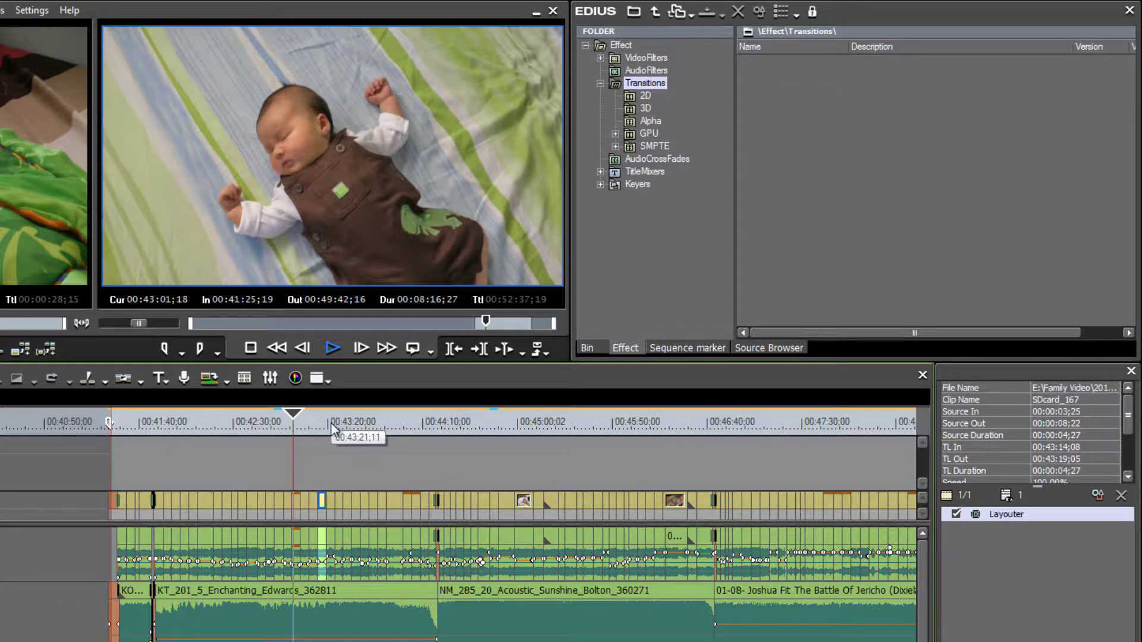
scroll(331, 422, up, 2)
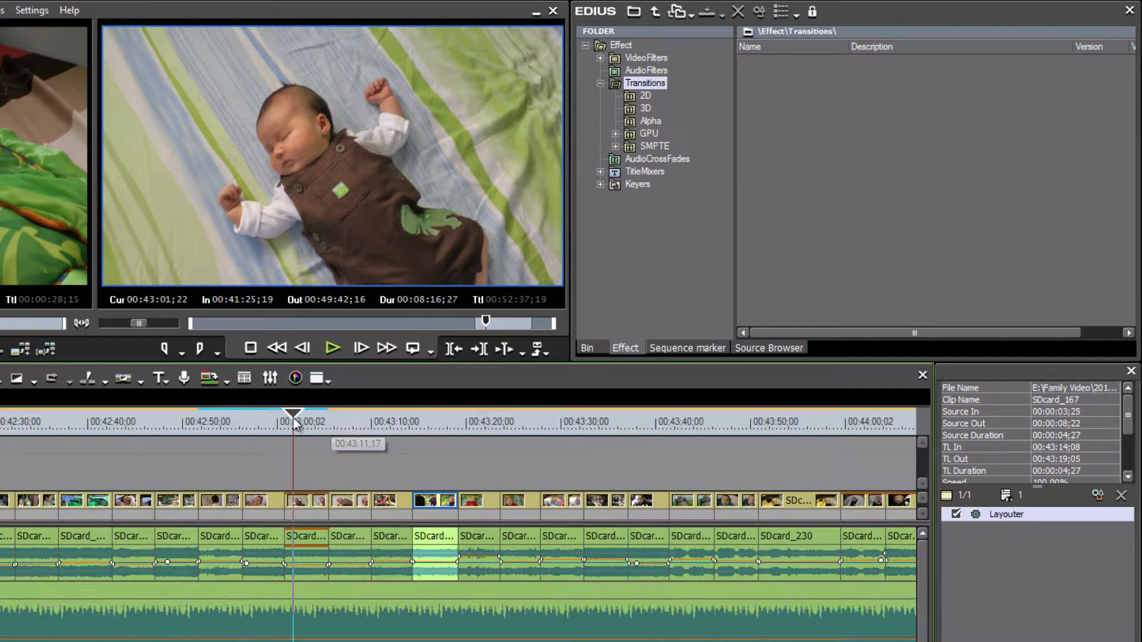
drag(293, 425, 256, 430)
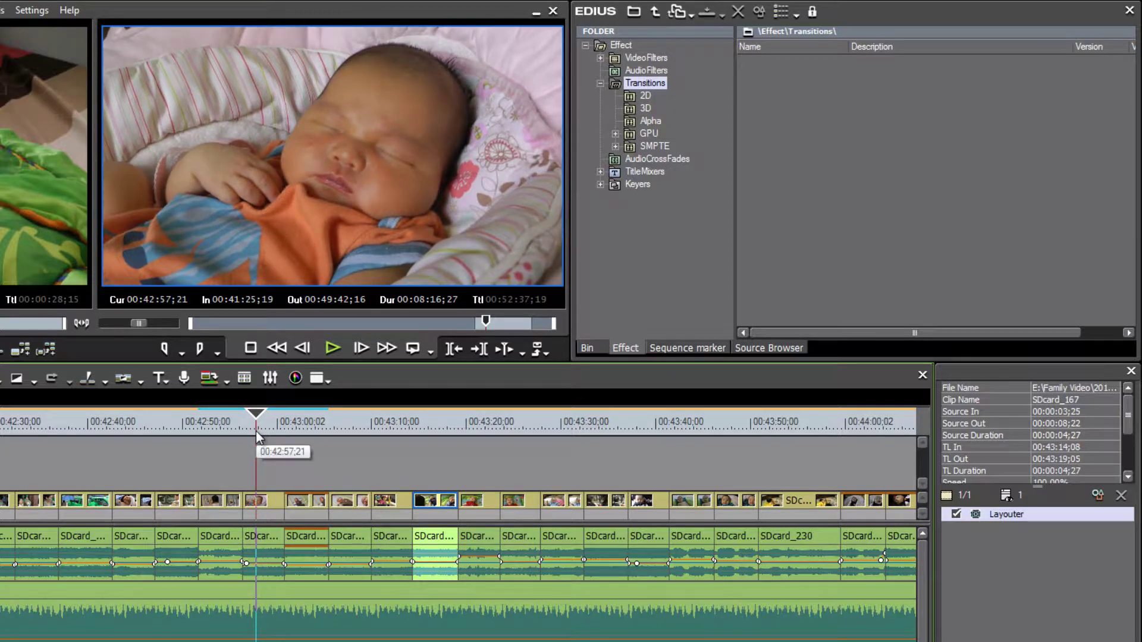
drag(255, 430, 256, 431)
Step: Expand the VideoFilters folder in the Effect palette and list its filters
click(600, 58)
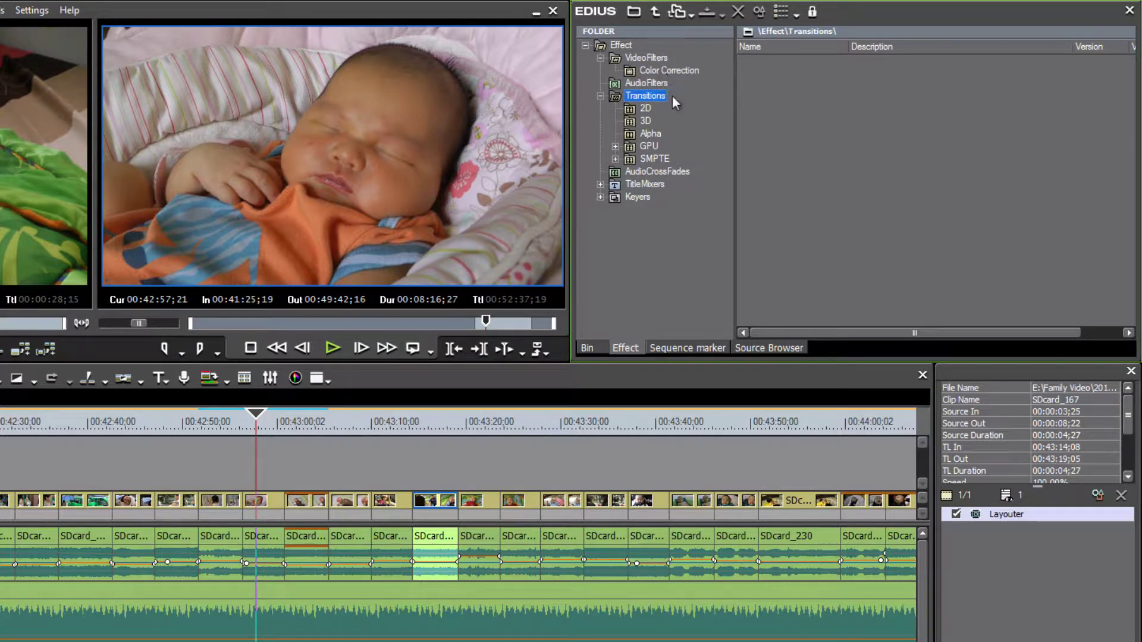
click(637, 59)
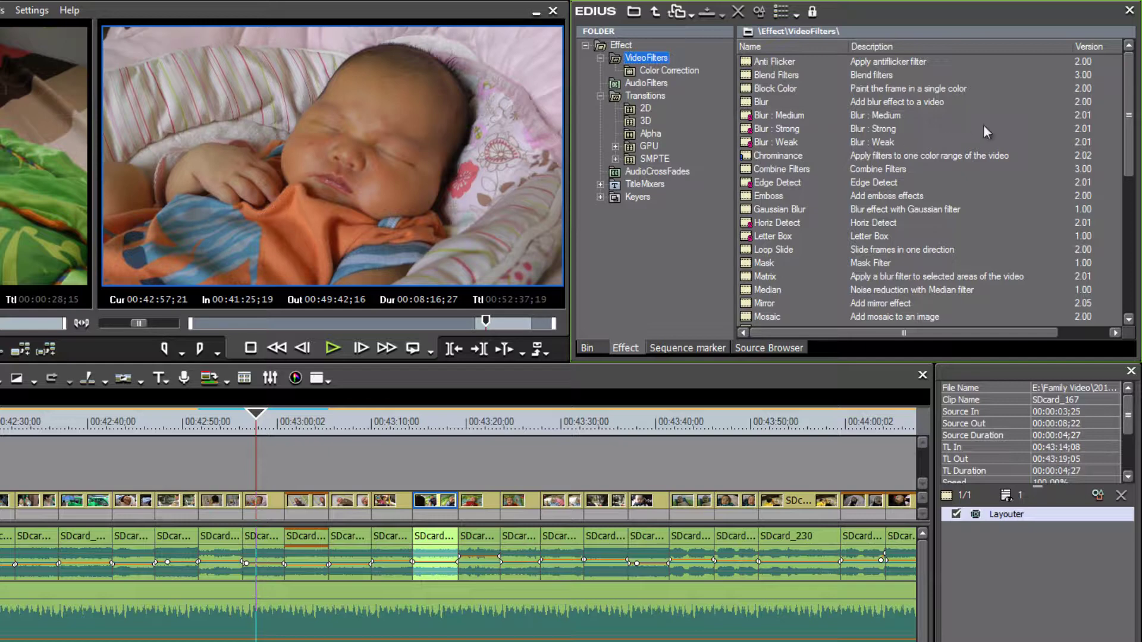
Step: Try to apply the Soft Focus video filter to the clip under the playhead on track 1V
drag(1130, 98, 1130, 220)
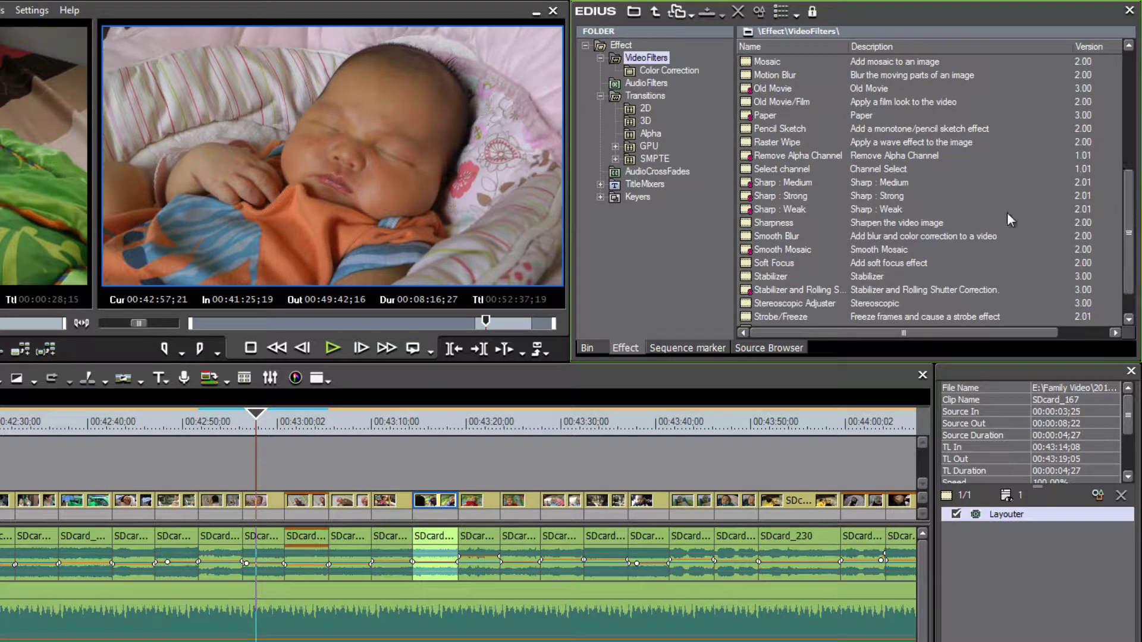
click(747, 264)
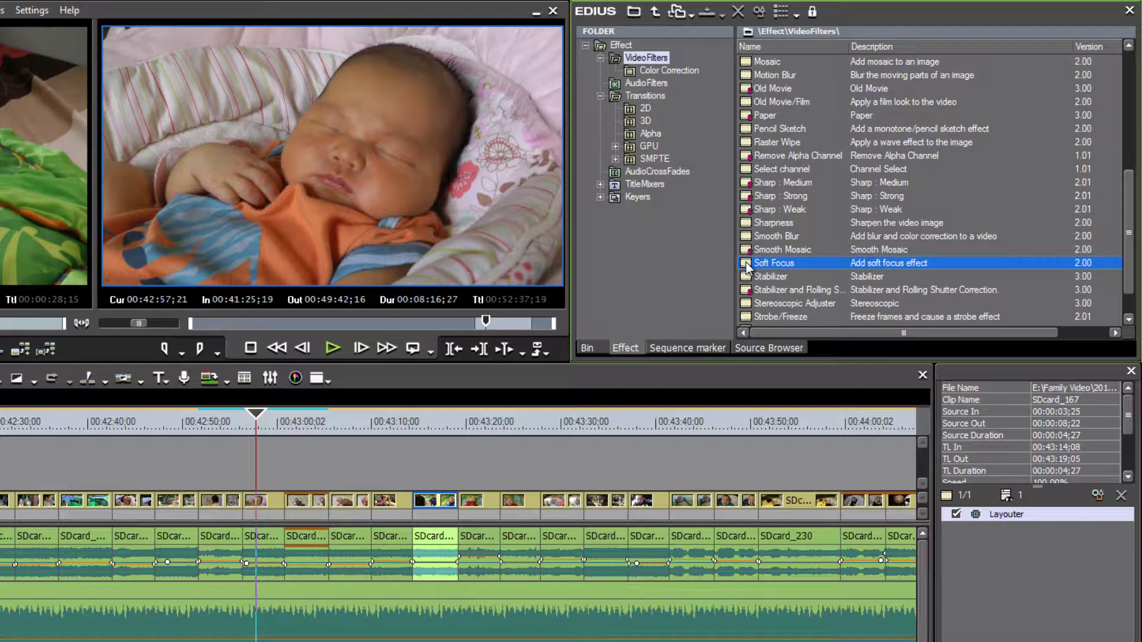
drag(746, 262, 264, 505)
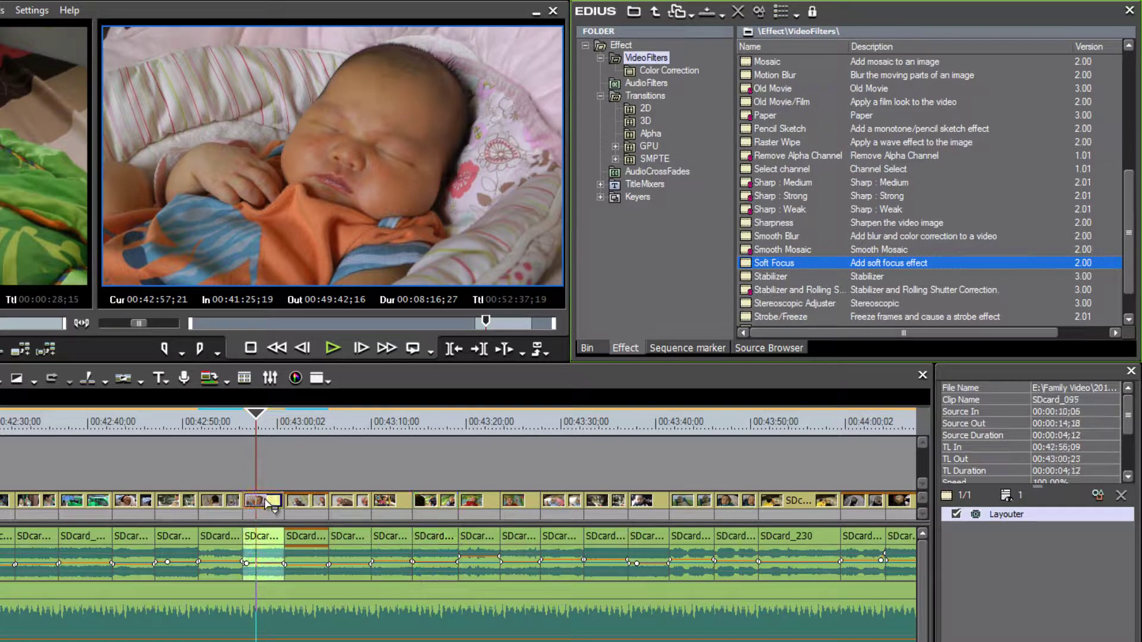
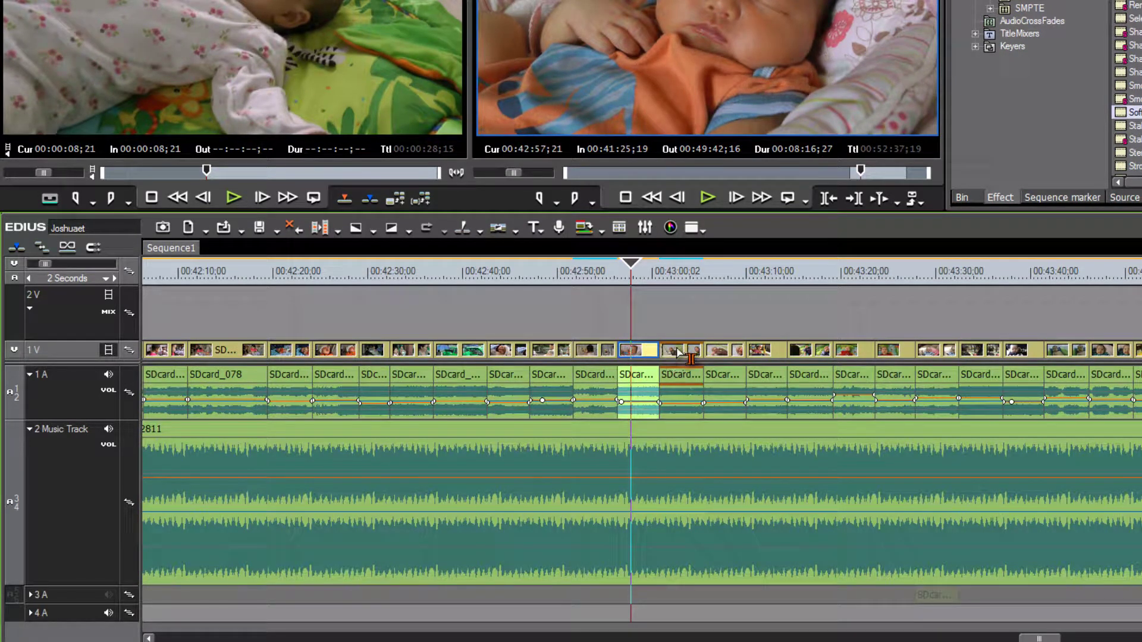
Step: Collapse the 1A and 2 Music Track audio tracks, and move the playhead to 00:43:03;01
drag(319, 358, 318, 381)
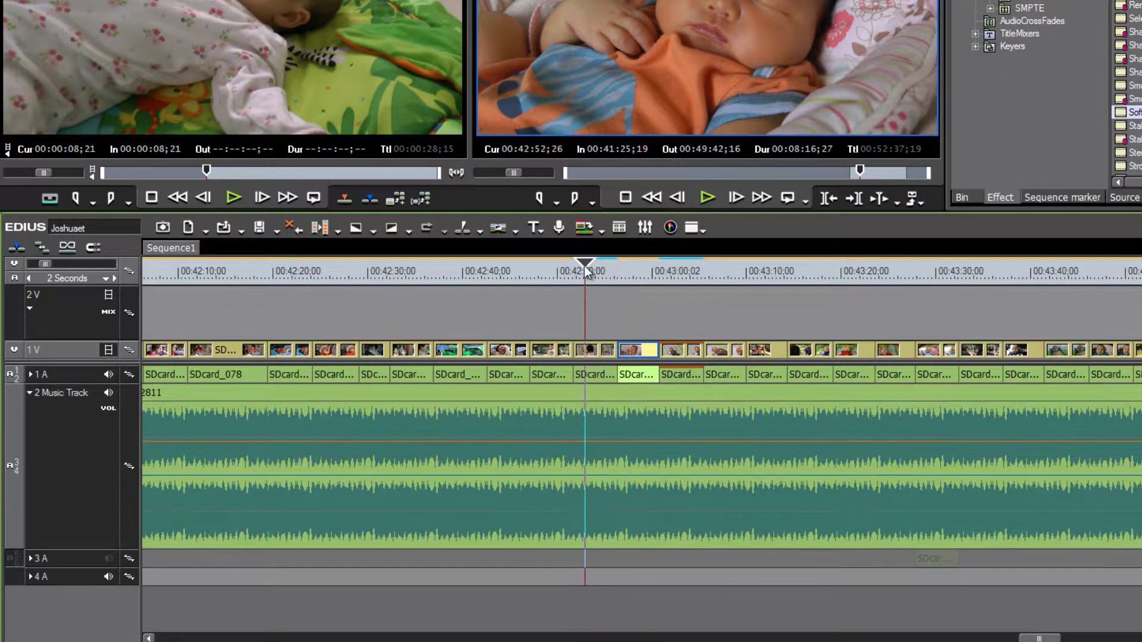
drag(631, 273, 680, 281)
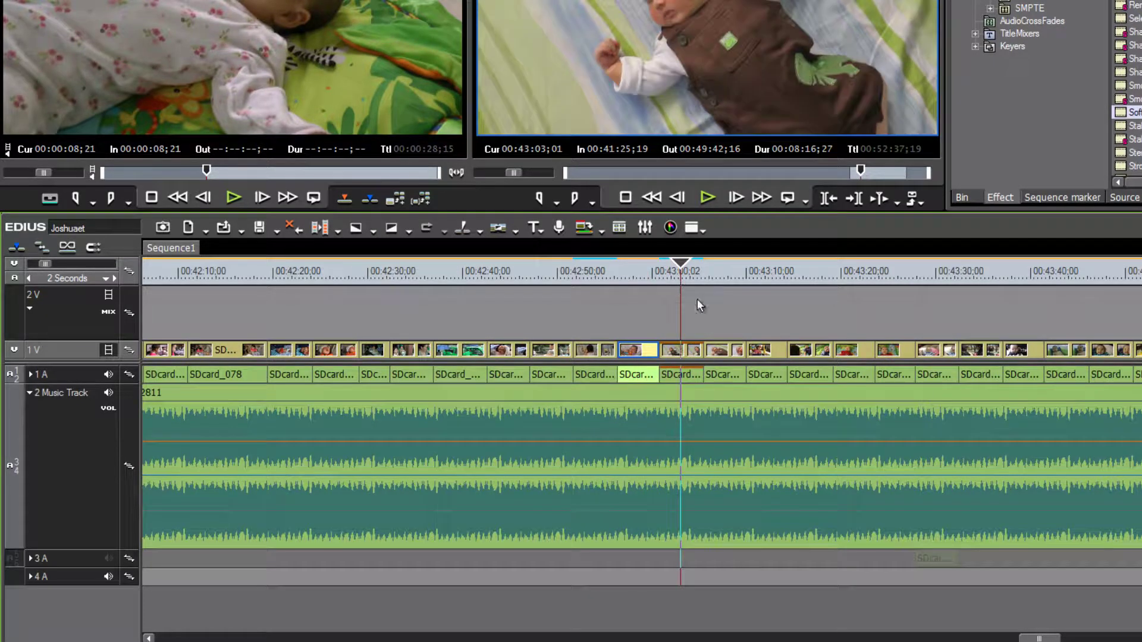
click(31, 374)
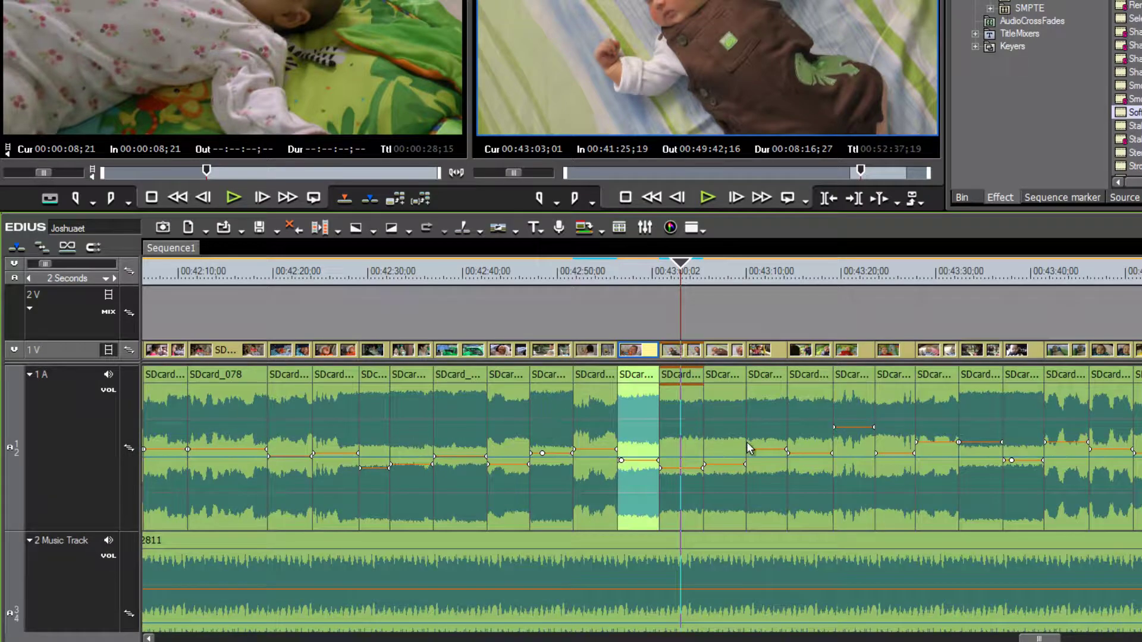
click(30, 375)
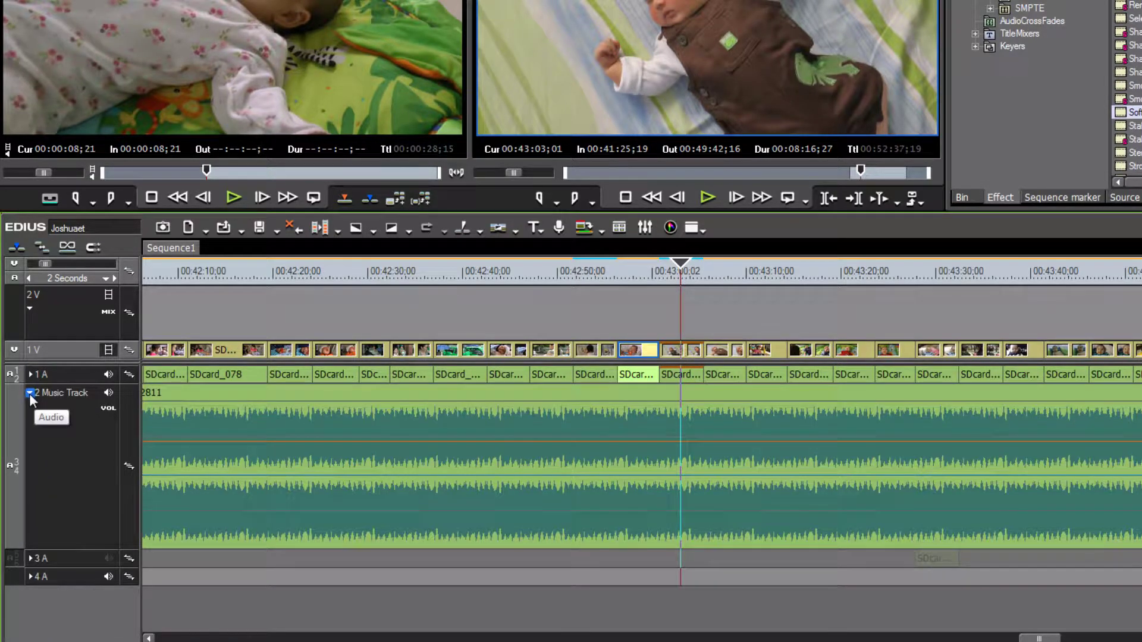
click(30, 393)
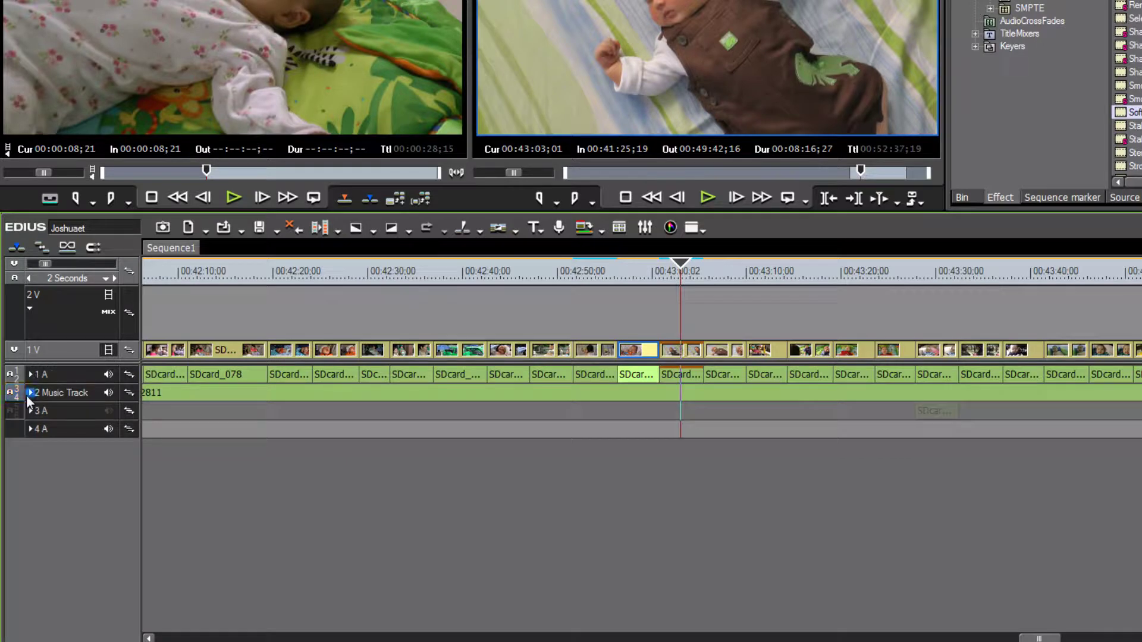
click(30, 375)
click(30, 375)
click(31, 393)
click(31, 393)
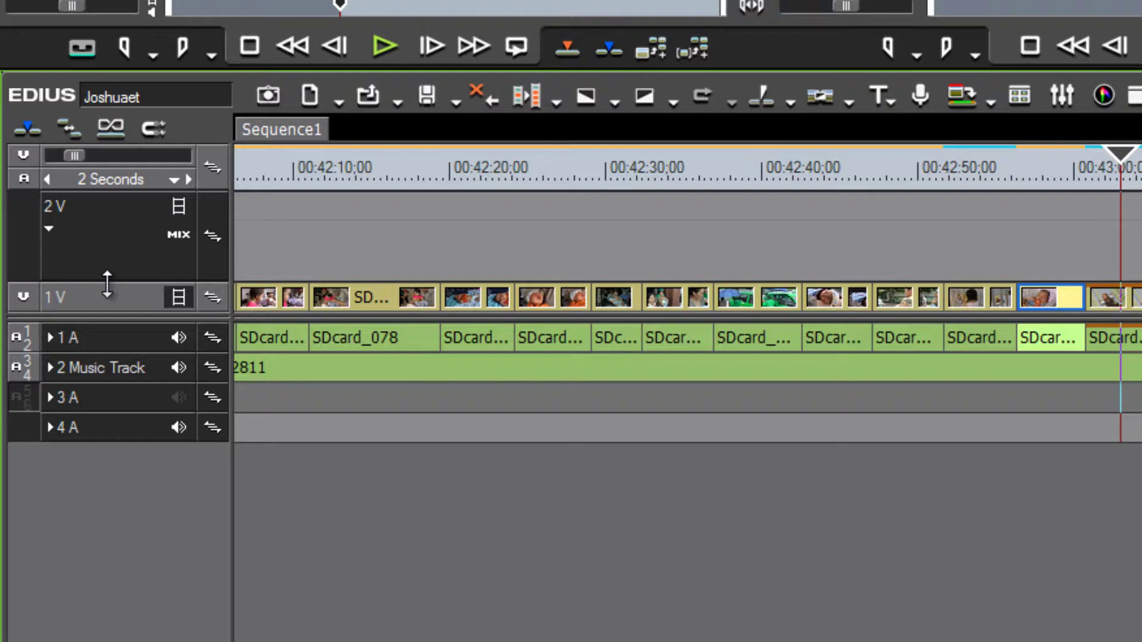
Step: Increase the height of video track 1V so its clips display larger thumbnails
drag(107, 284, 122, 184)
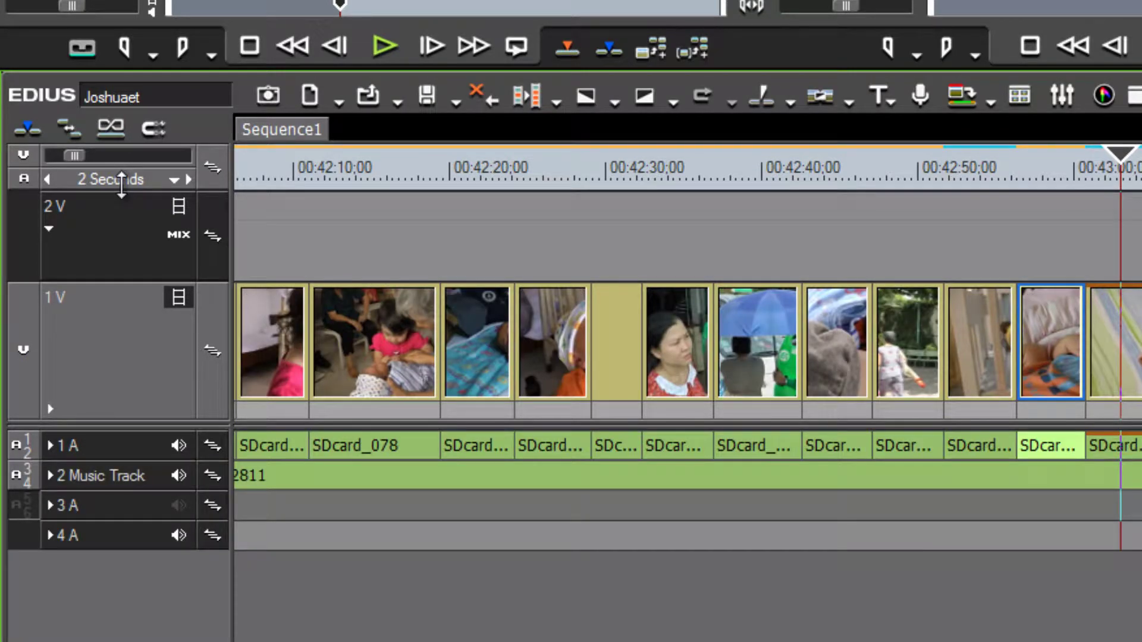
drag(122, 185, 158, 12)
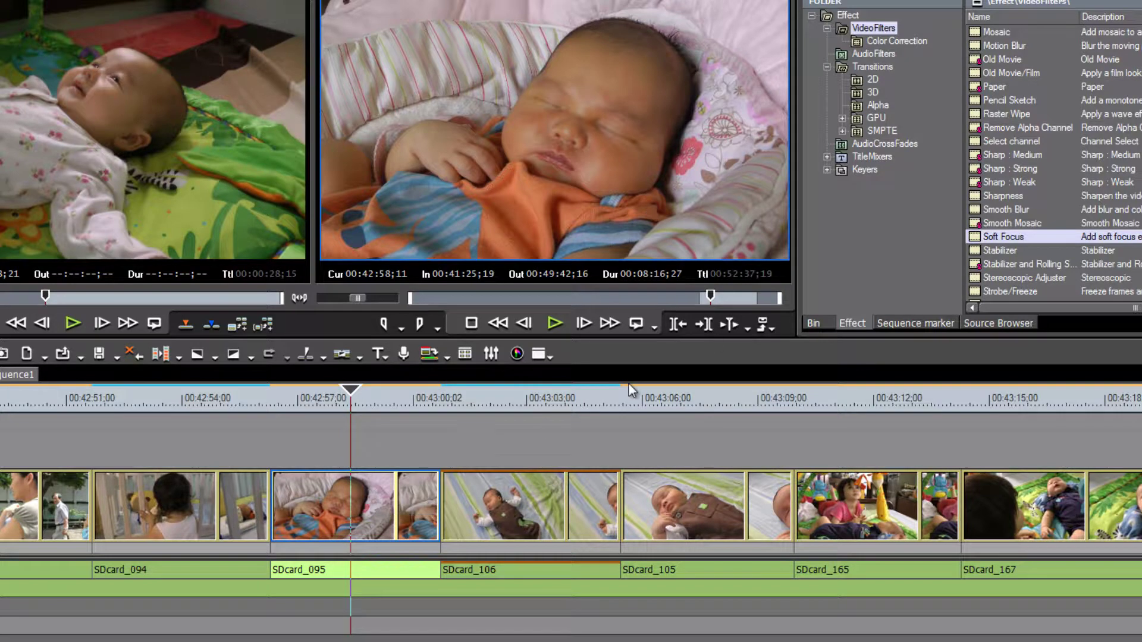
Step: Apply the Soft Focus video filter to the SDcard_095 clip on track 1V
click(975, 237)
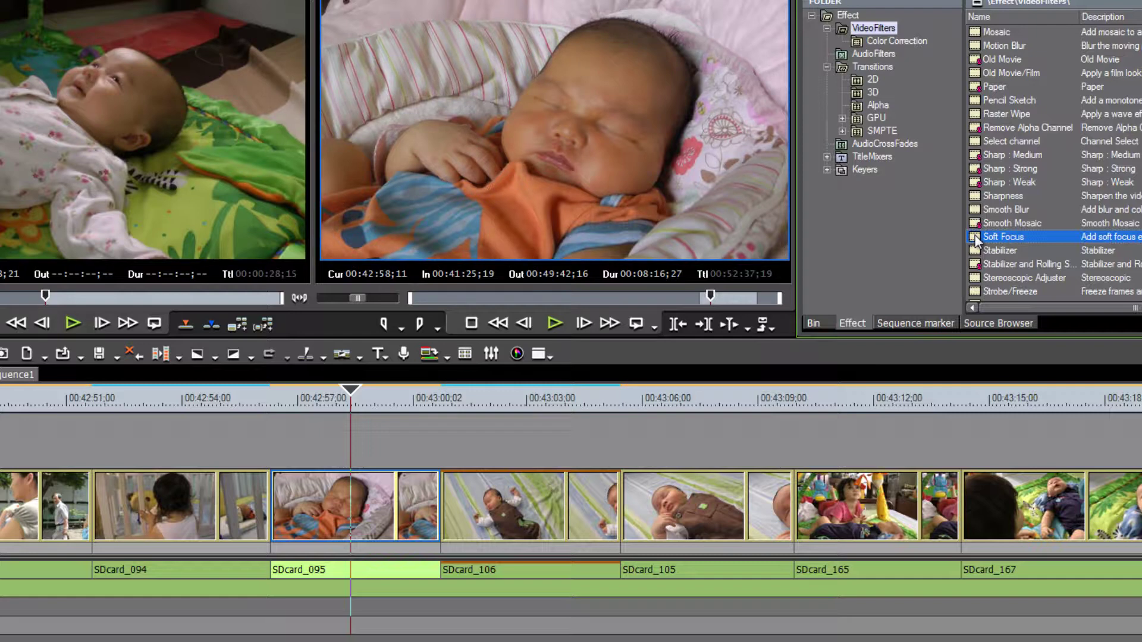
drag(975, 235, 337, 501)
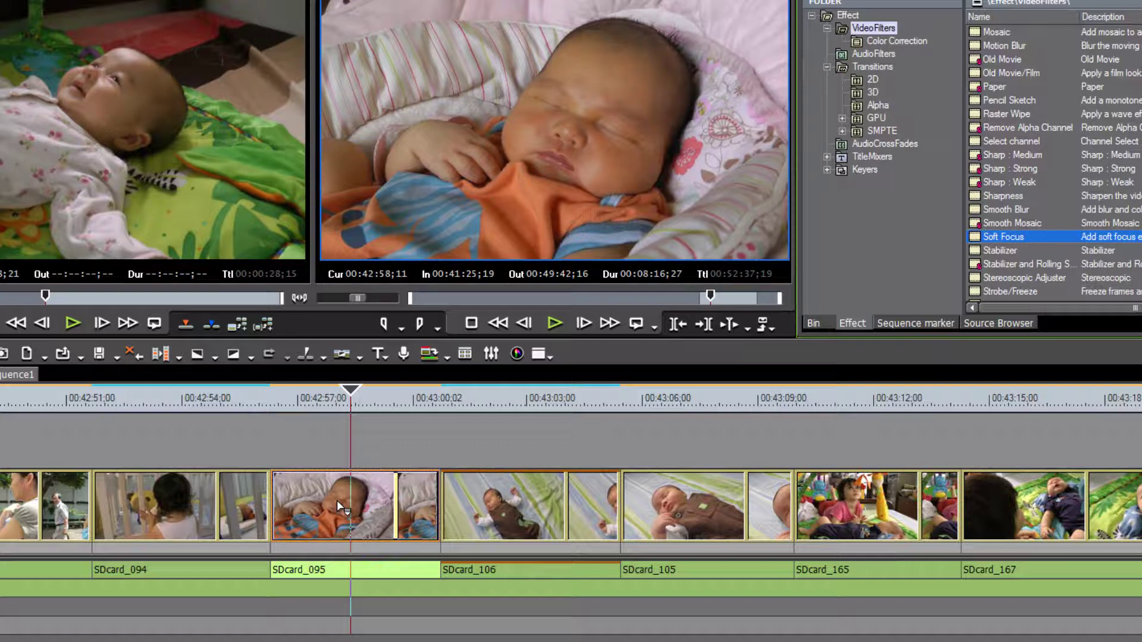
click(355, 493)
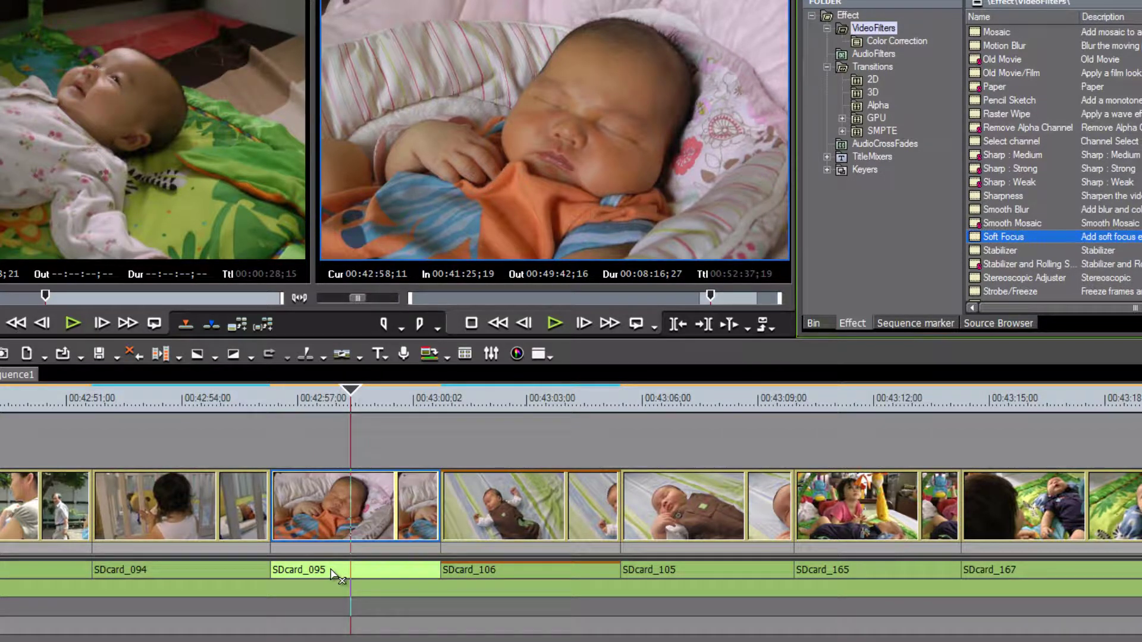
click(336, 505)
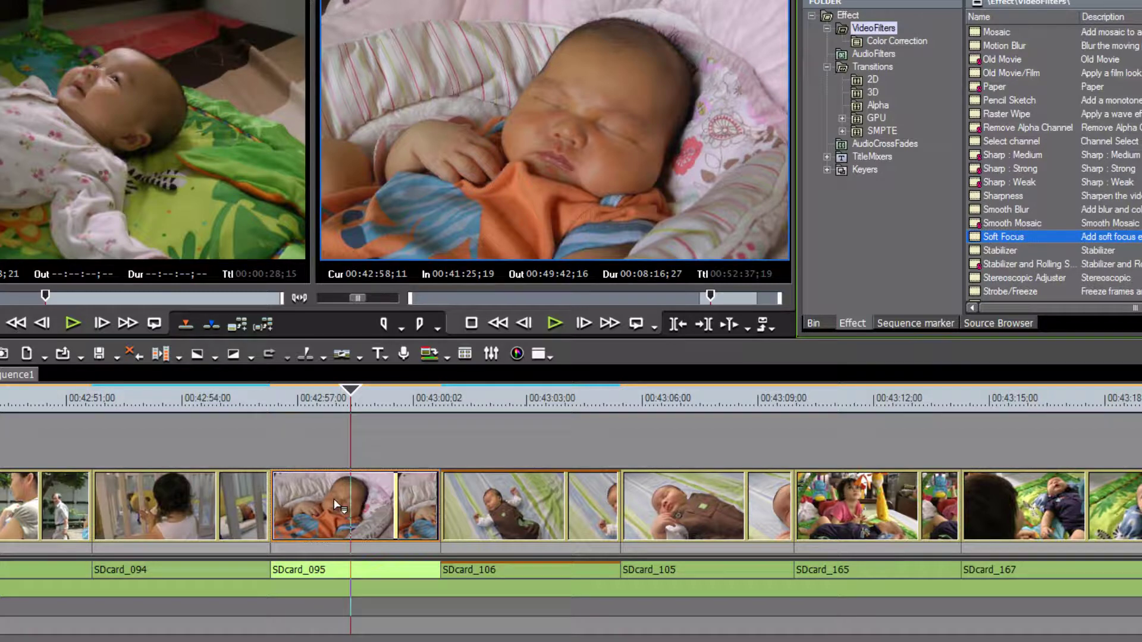
click(335, 505)
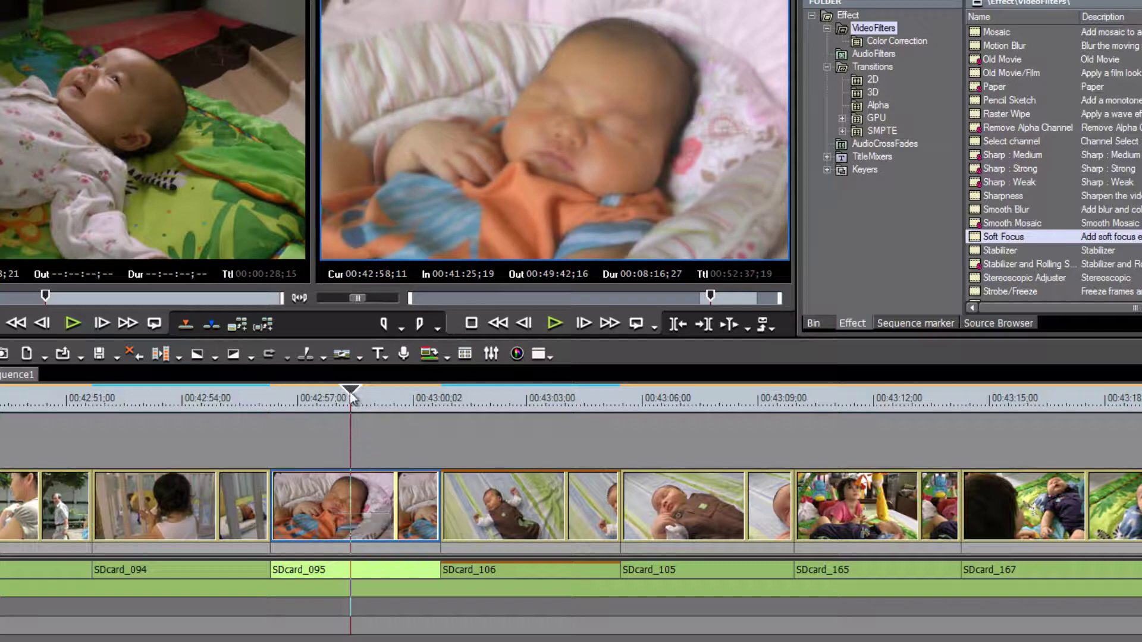
Step: Preview the softened SDcard_095 clip up to 00:42:58;15, and compare its applied filters with those of SDcard_106
key(shift+Left)
drag(347, 404, 366, 405)
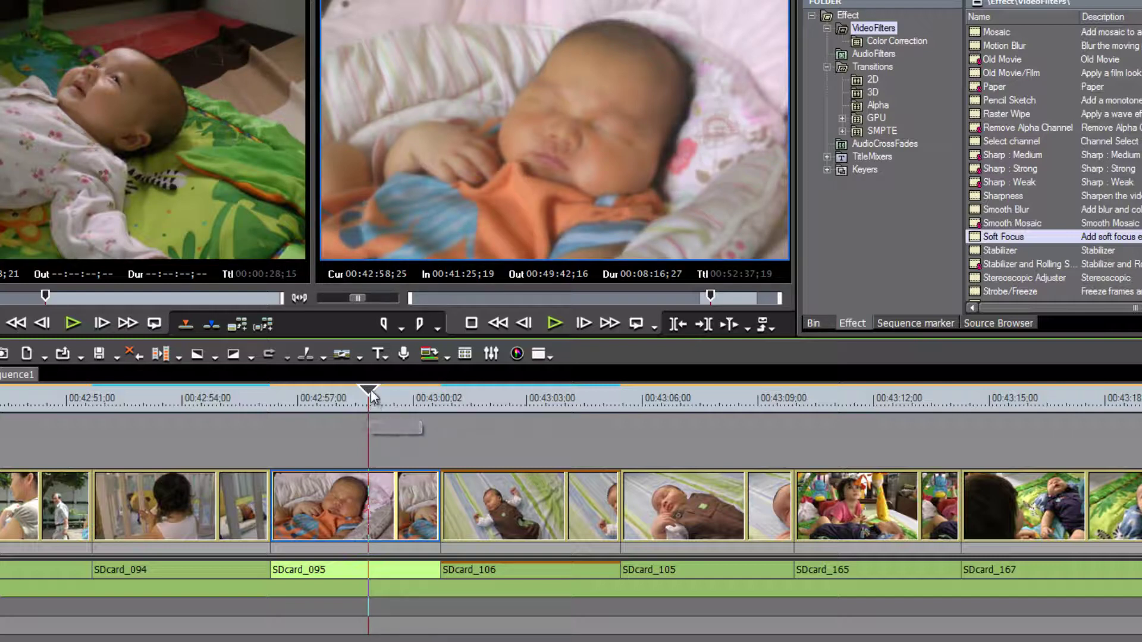
mouse_move(368, 406)
mouse_down()
mouse_move(341, 395)
mouse_move(386, 396)
mouse_move(322, 411)
mouse_move(357, 407)
mouse_up()
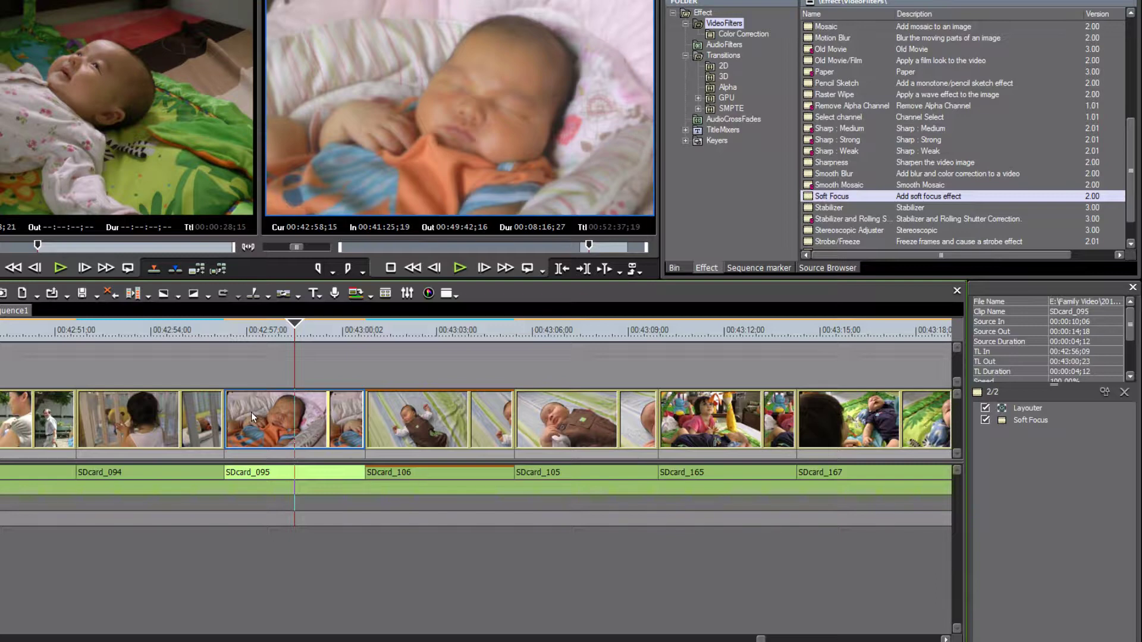
click(455, 416)
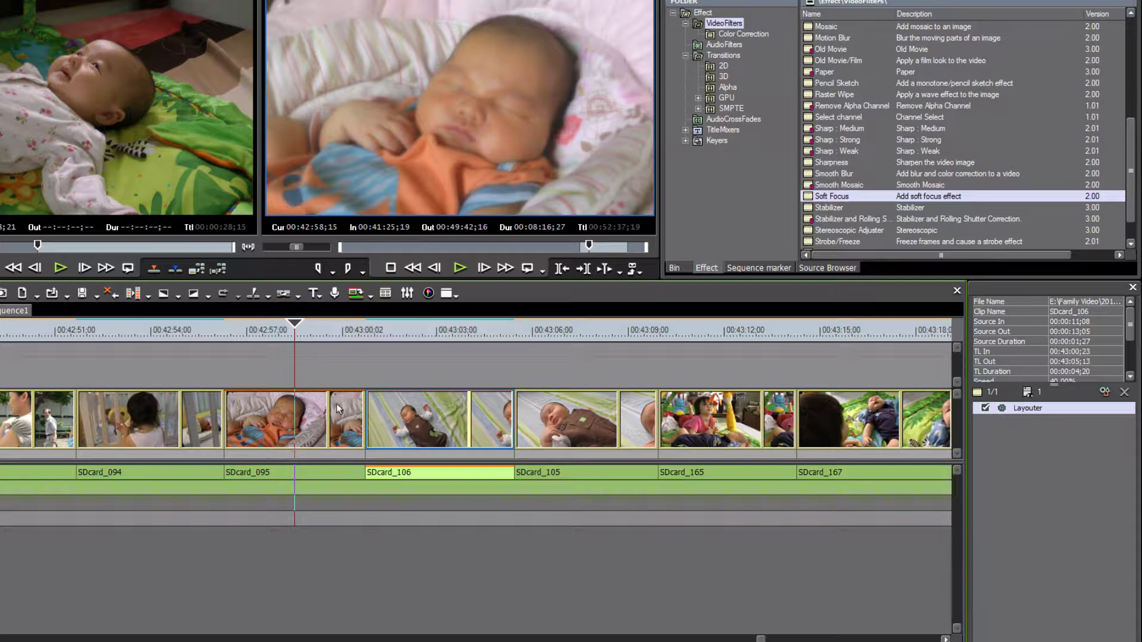
click(280, 411)
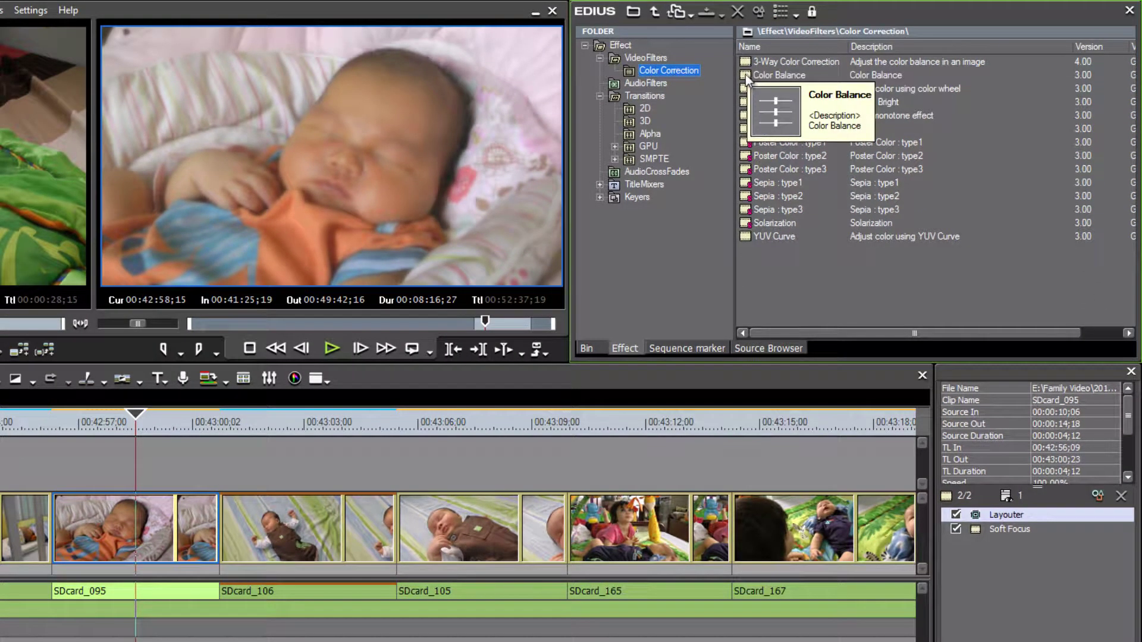
Step: Add the Color Balance filter from Color Correction to SDcard_095, and select it in the clip's filter list
drag(745, 74, 145, 527)
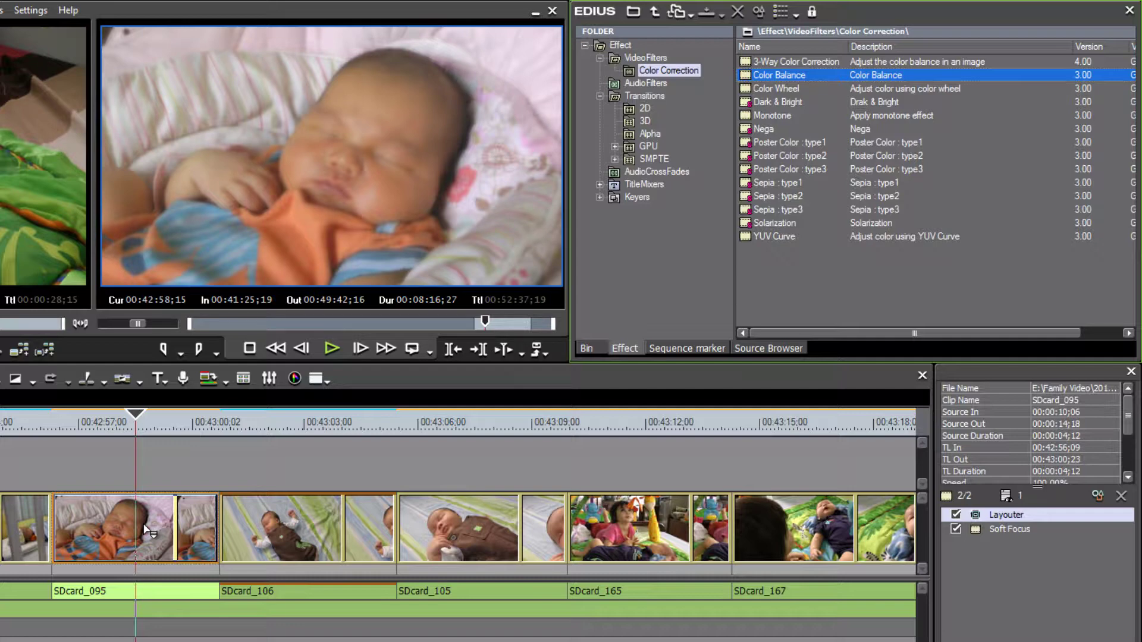
drag(146, 528, 145, 525)
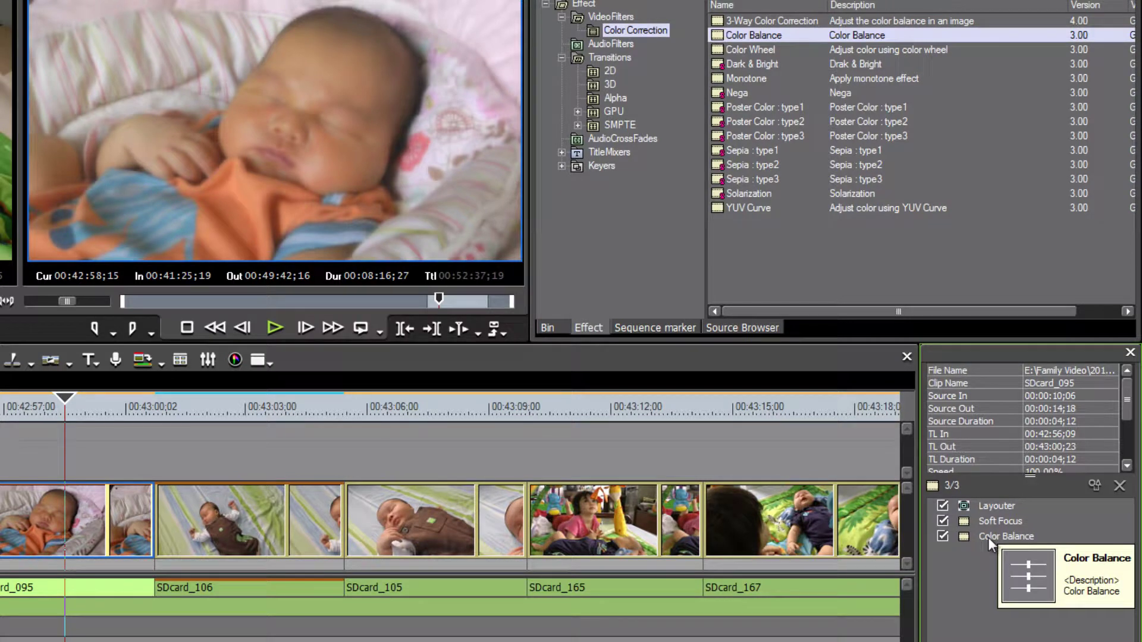
click(987, 537)
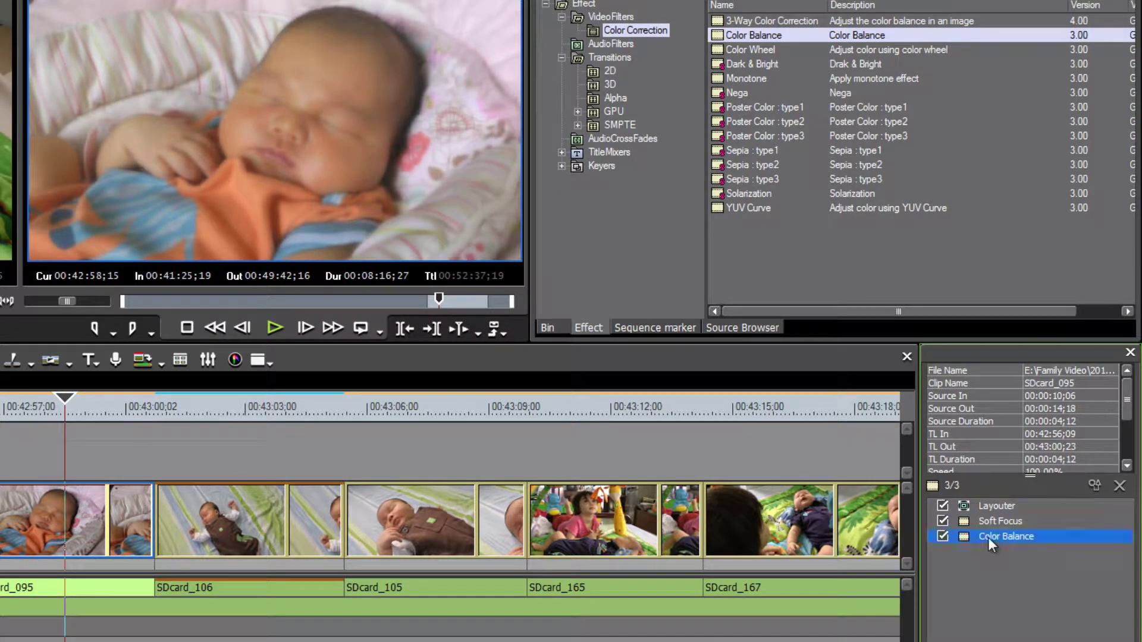
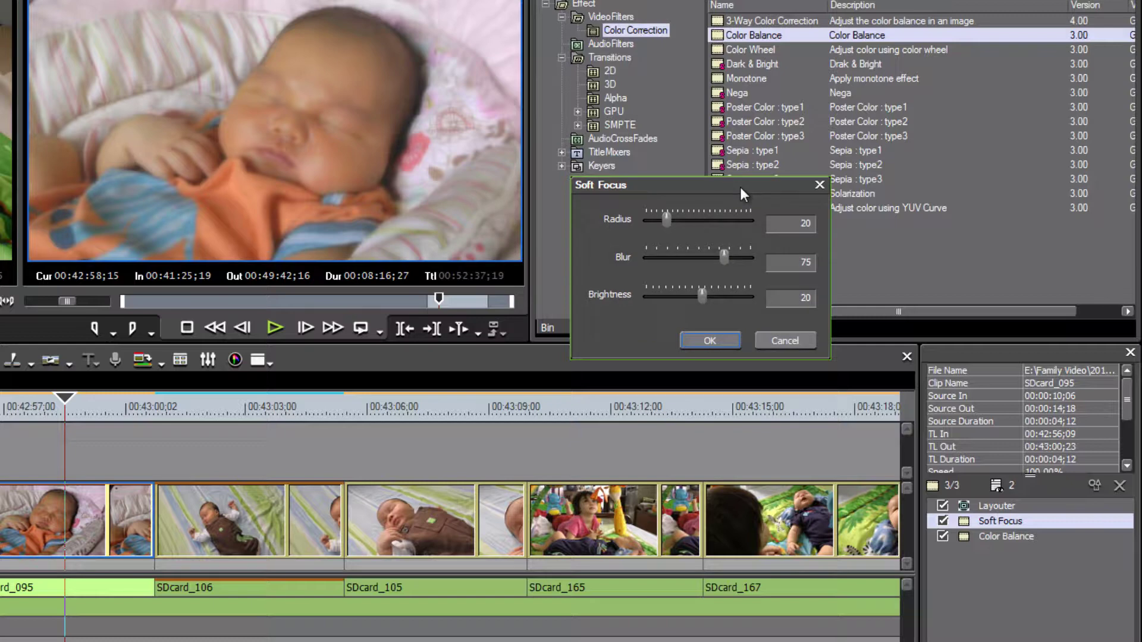
Step: Set the Soft Focus filter on SDcard_095 to Radius 39, Blur 48 and Brightness 10
drag(738, 194, 743, 444)
click(786, 592)
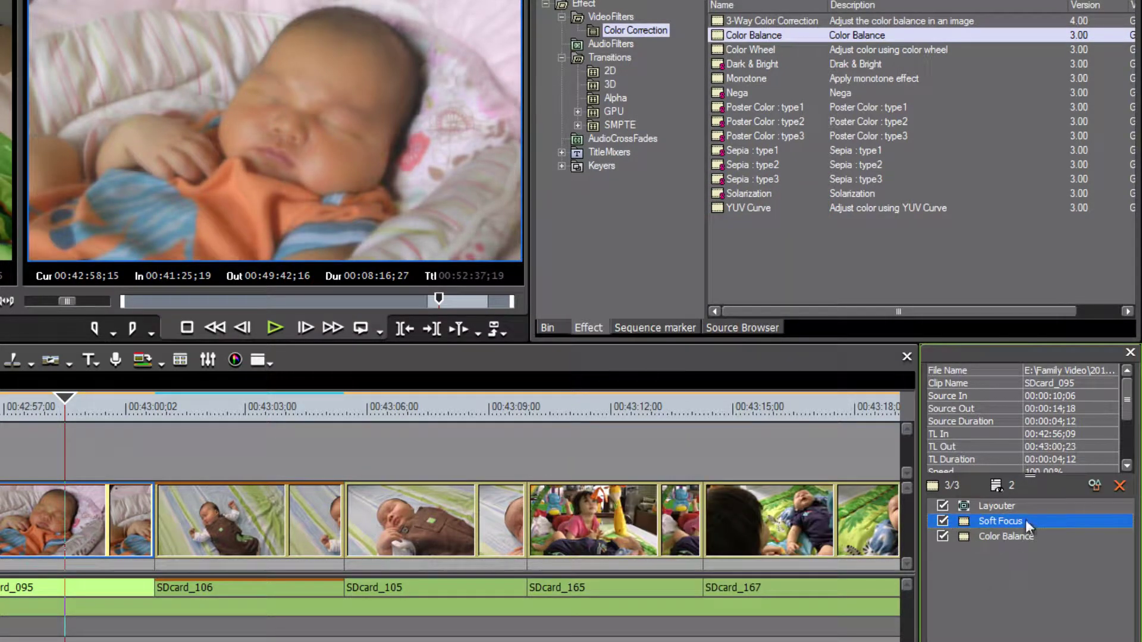
double_click(982, 523)
drag(702, 439, 682, 150)
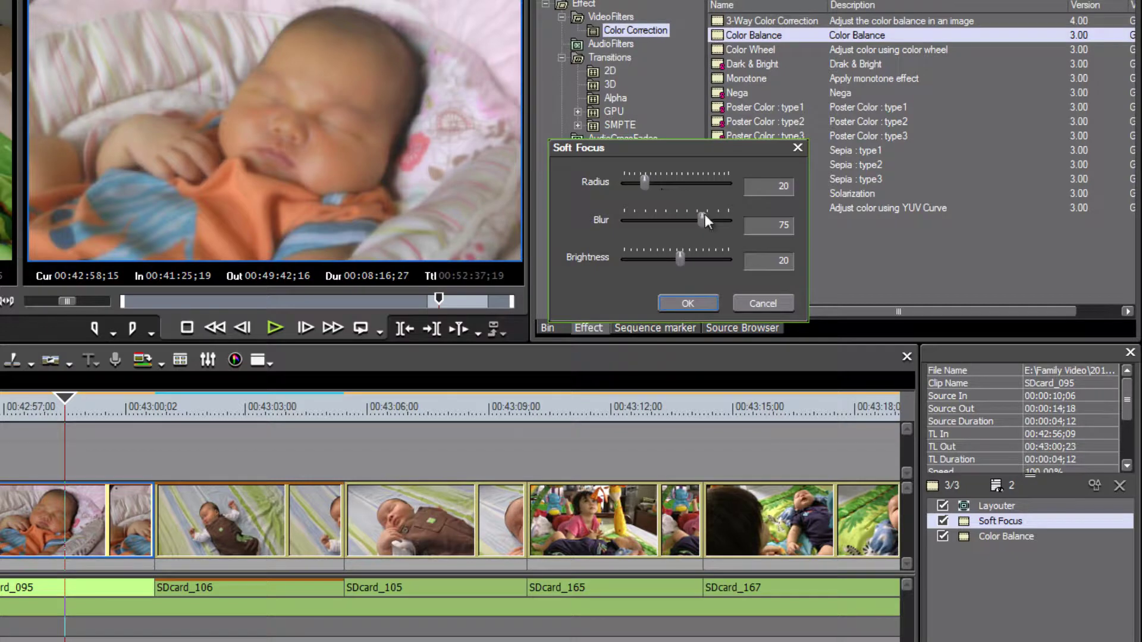
drag(705, 218, 677, 219)
drag(643, 178, 666, 189)
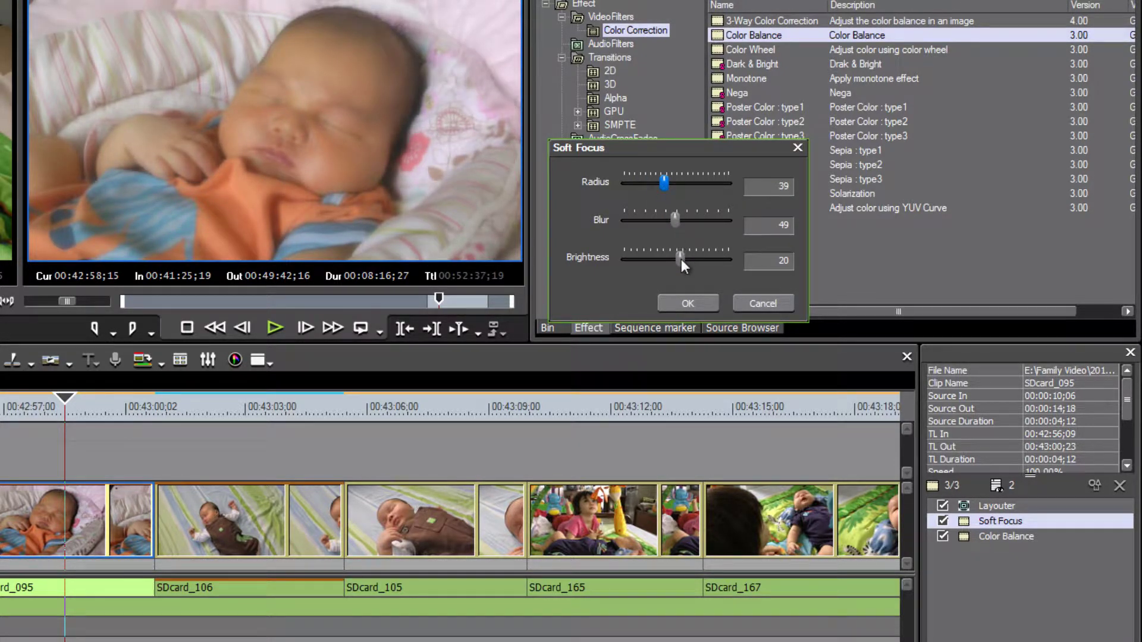
drag(680, 258, 661, 224)
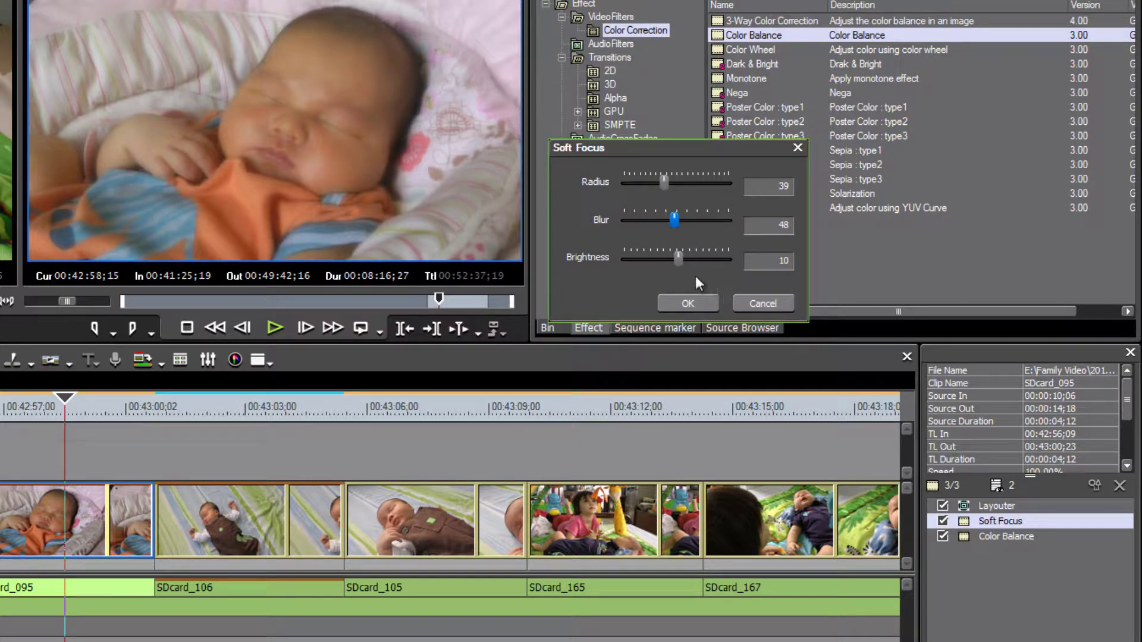
click(690, 304)
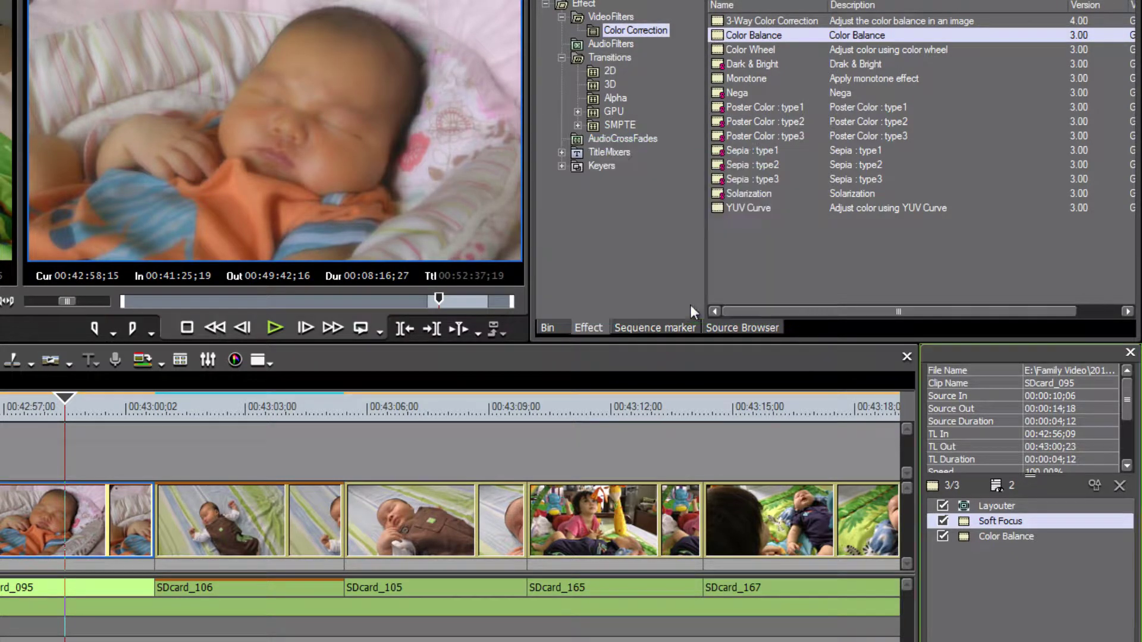
Step: Move the playhead onto the SDcard_106 clip at 00:43:03;10
click(71, 440)
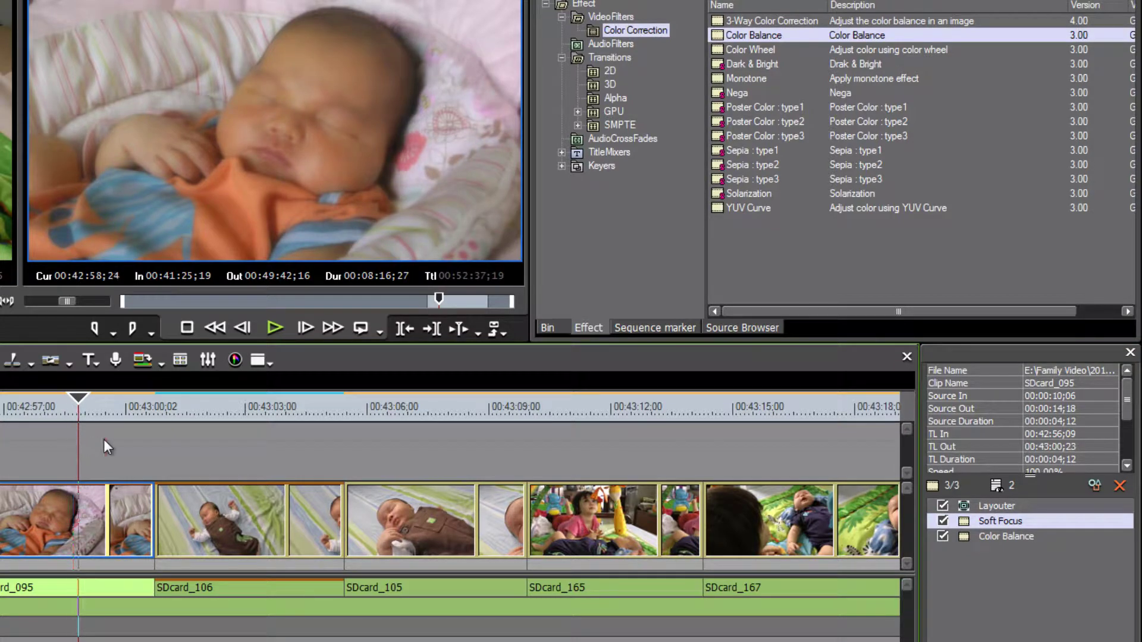
click(204, 441)
click(235, 441)
mouse_move(257, 441)
mouse_down()
mouse_move(250, 455)
mouse_move(377, 438)
mouse_move(480, 457)
mouse_move(675, 442)
mouse_move(258, 444)
mouse_up()
Step: Look through the AudioFilters, Transitions and Color Correction folders, and return to Soft Focus in the VideoFilters list
click(609, 44)
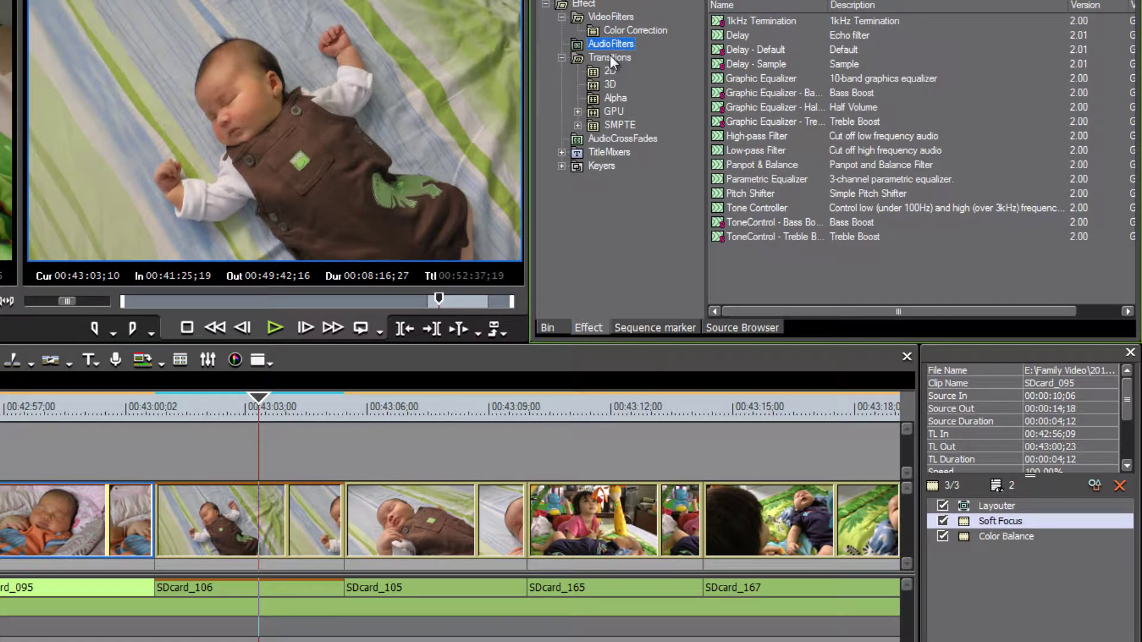
click(609, 58)
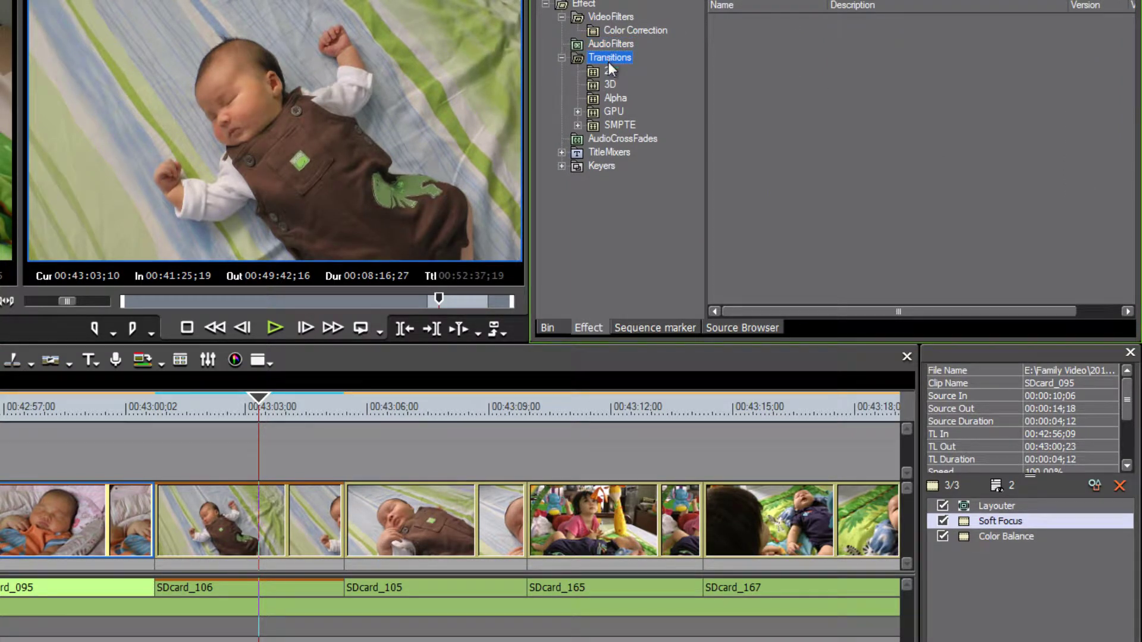
click(620, 32)
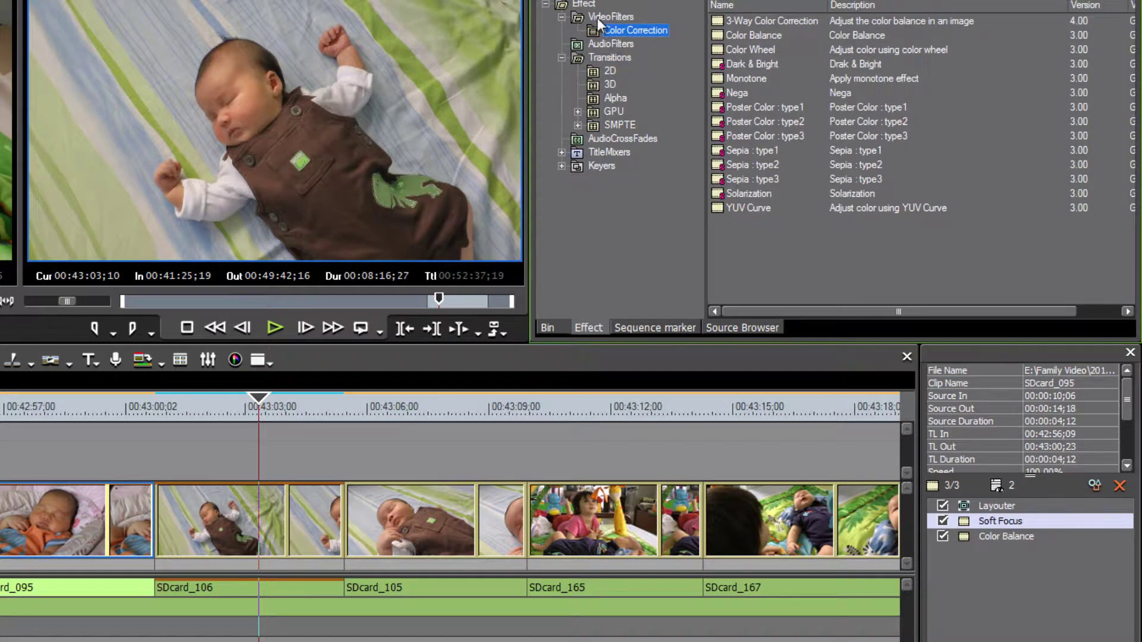
click(598, 17)
drag(1135, 80, 1130, 259)
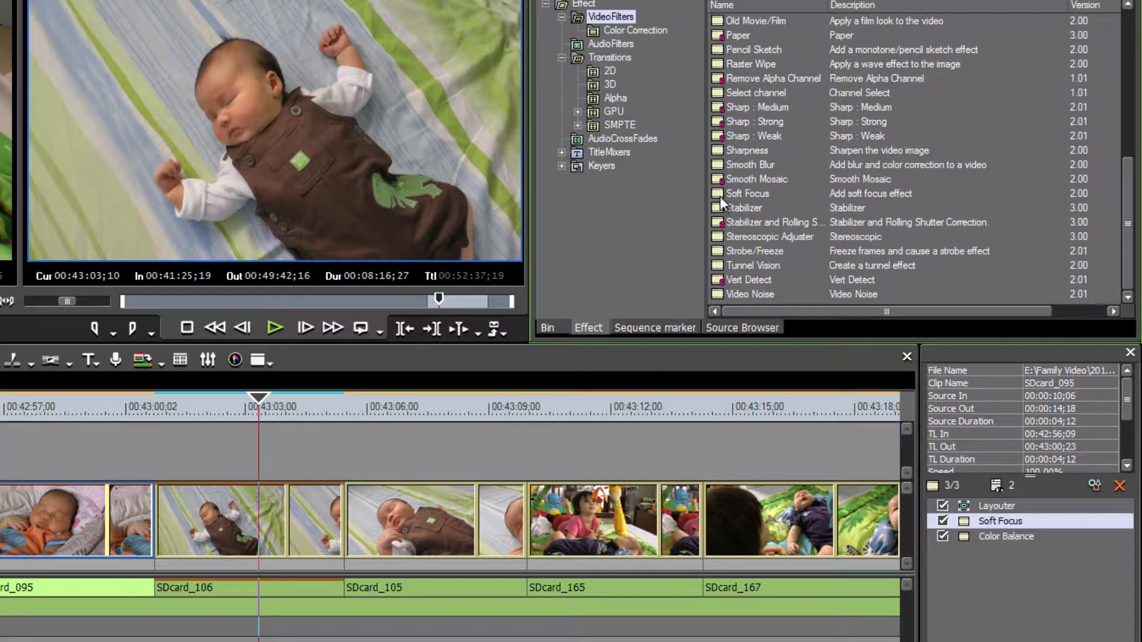
Step: Try to add the Soft Focus filter from VideoFilters to SDcard_106, and move the playhead back to 00:43:01;27
drag(720, 197, 298, 502)
drag(751, 195, 761, 196)
drag(257, 402, 198, 462)
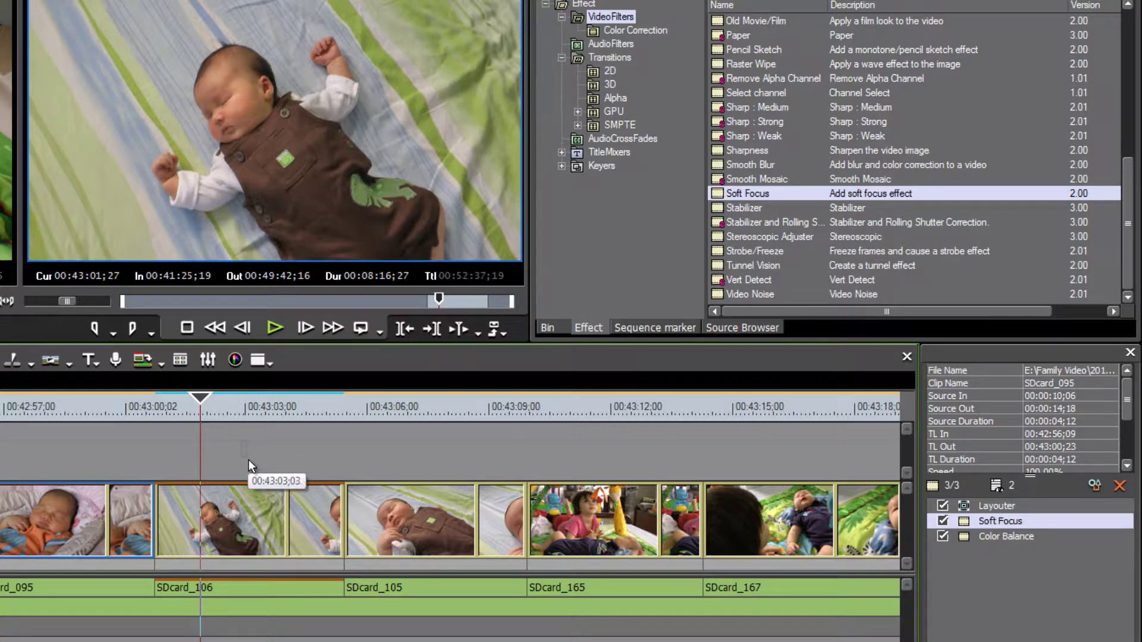
Step: Select SDcard_106, SDcard_105 and SDcard_165 together, and copy the Soft Focus filter from SDcard_095 onto them
click(254, 483)
drag(254, 482, 627, 516)
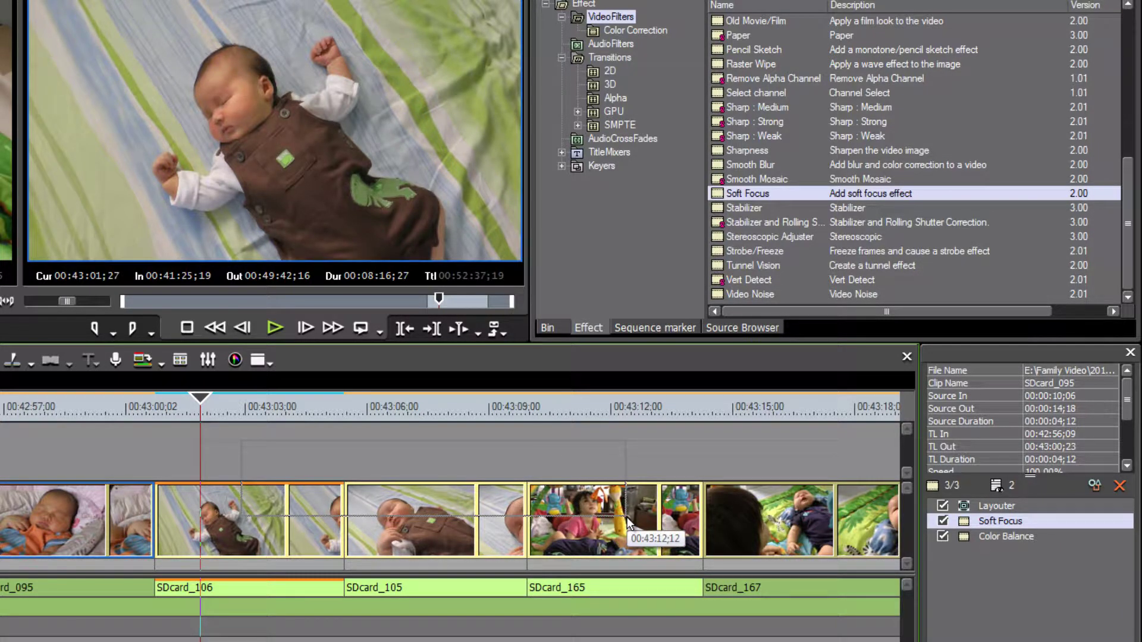
drag(626, 516, 627, 516)
click(64, 518)
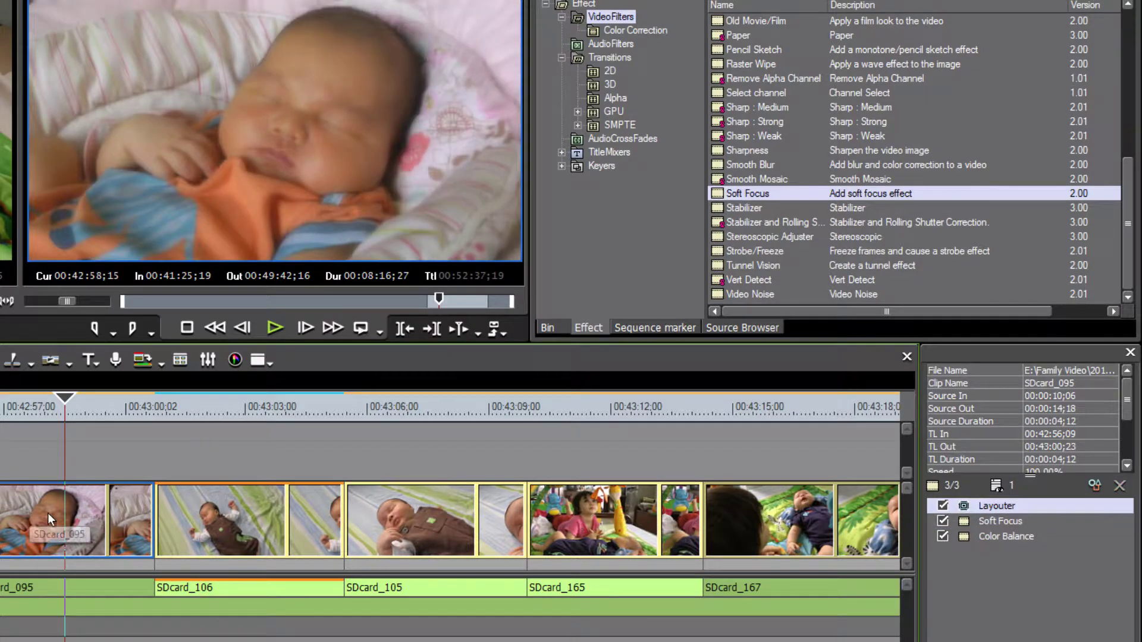
click(963, 522)
drag(964, 521, 588, 517)
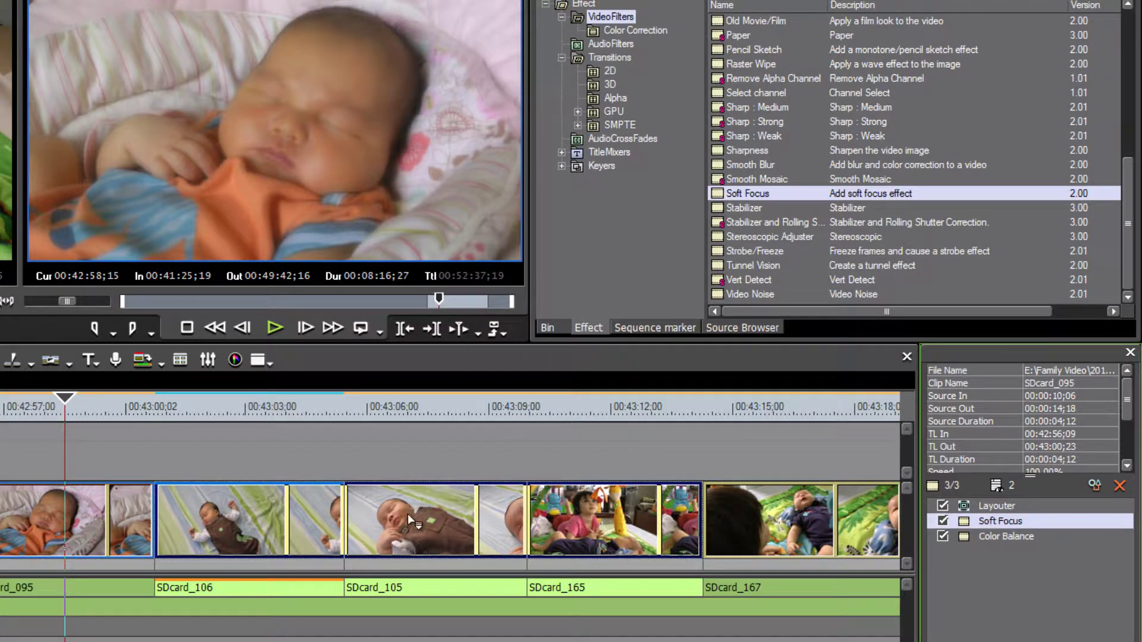
drag(408, 514, 240, 505)
drag(239, 509, 239, 511)
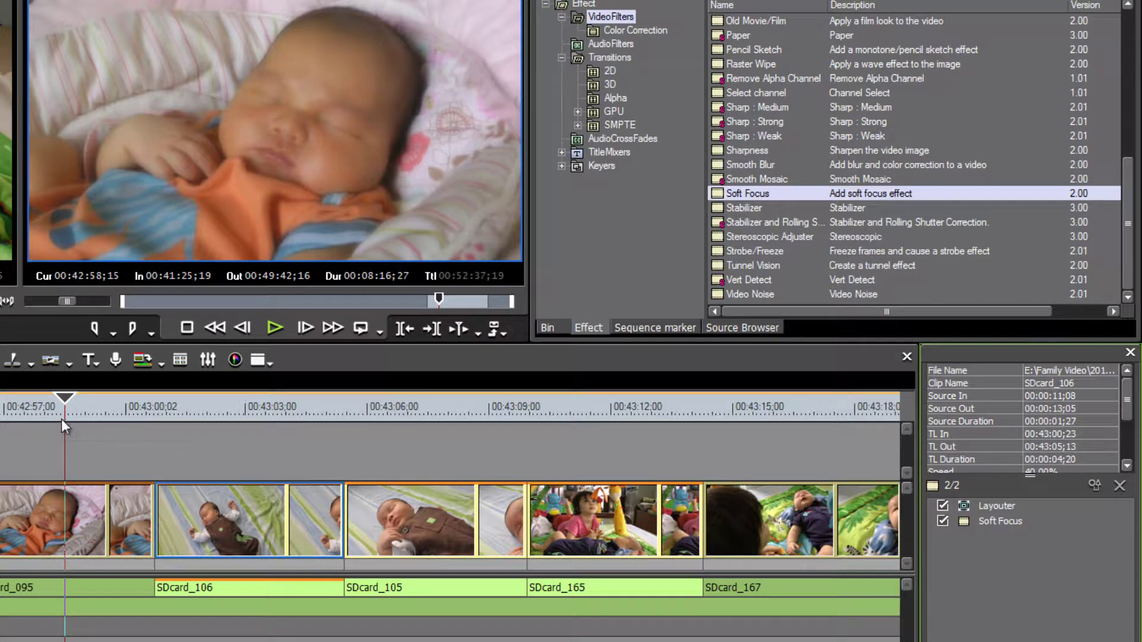
Step: Scrub and play the timeline across SDcard_095, SDcard_106 and SDcard_105 to check the copied Soft Focus filter
drag(70, 398, 206, 444)
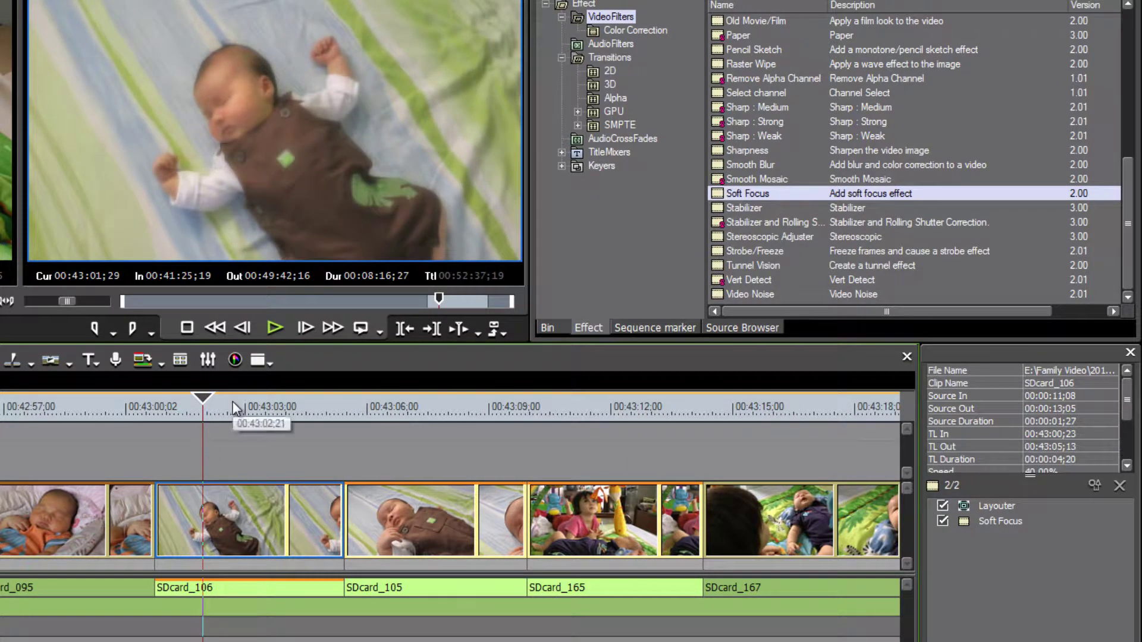
click(135, 405)
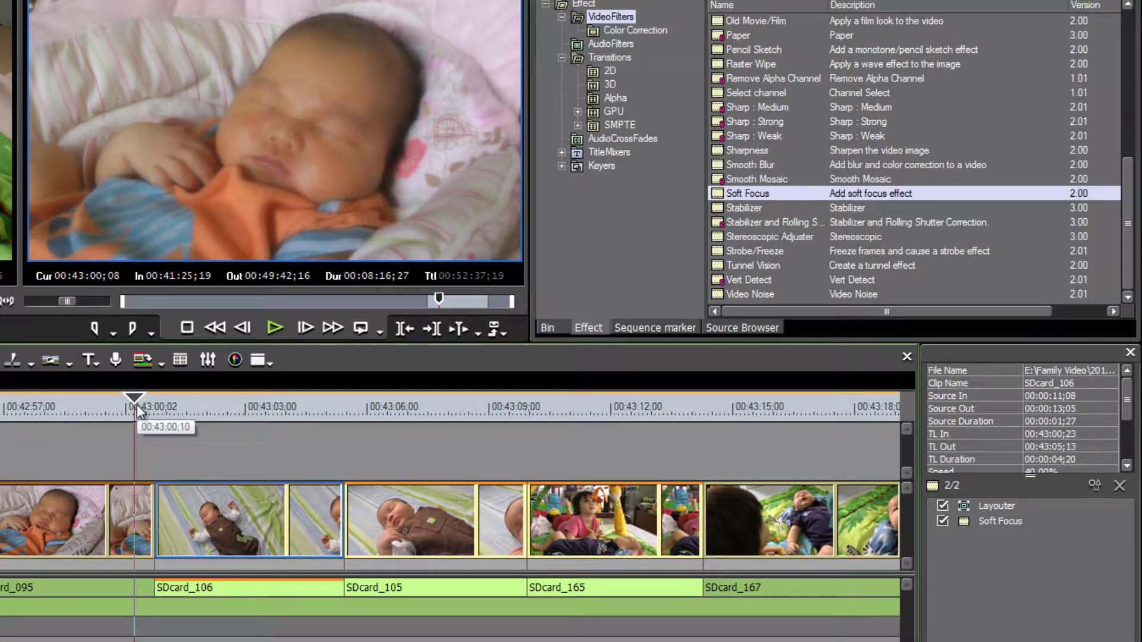
key(space)
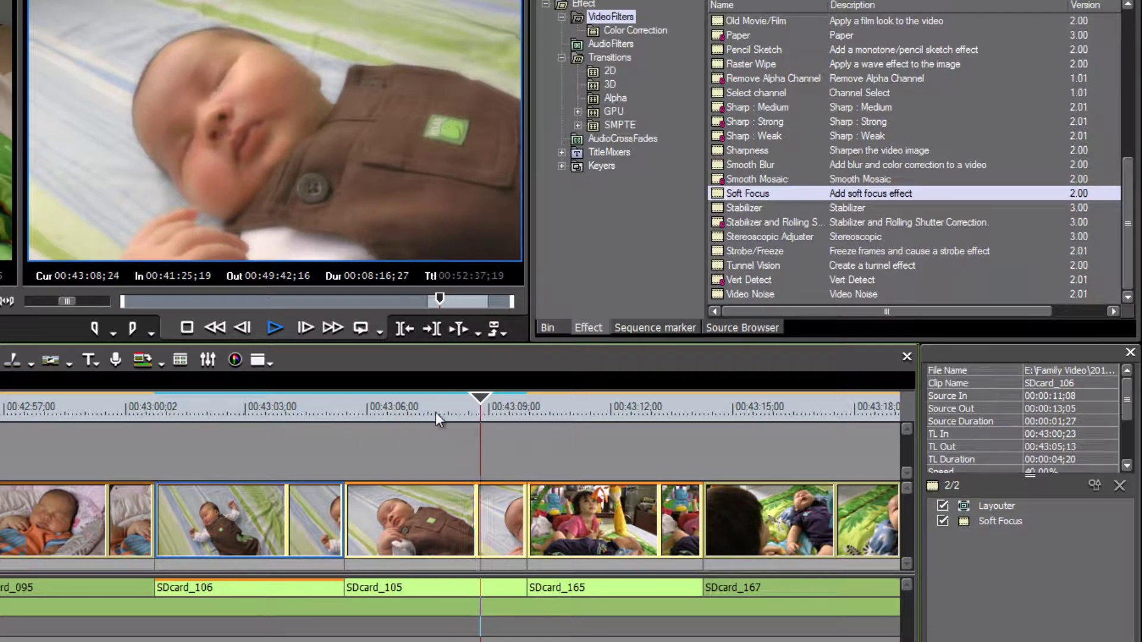
drag(484, 398, 195, 434)
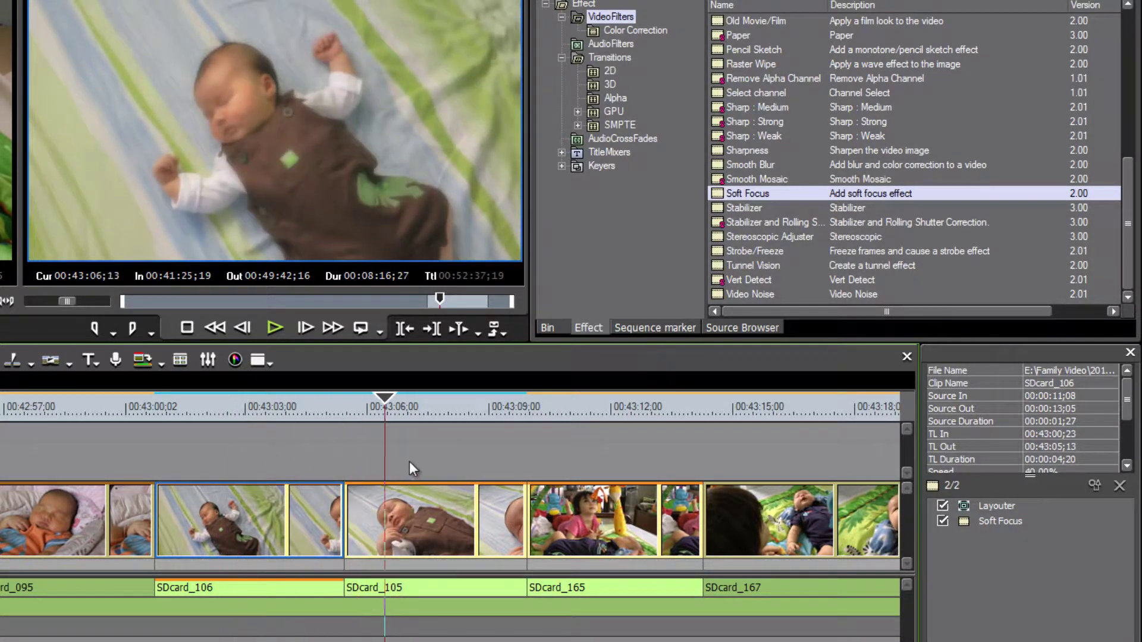
key(j)
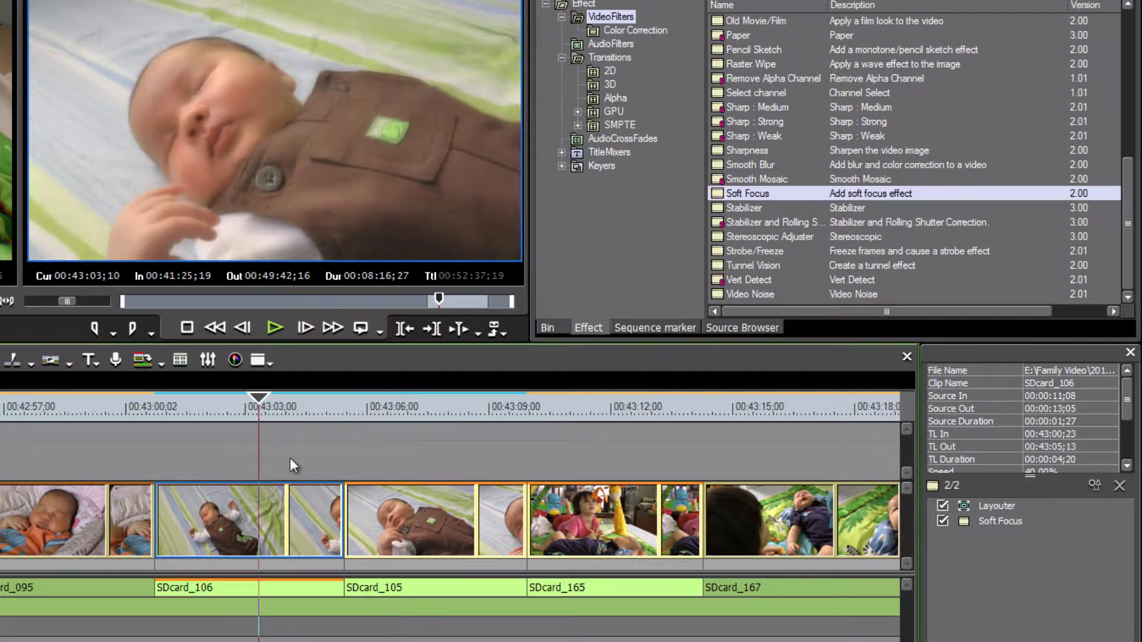
drag(290, 466, 216, 470)
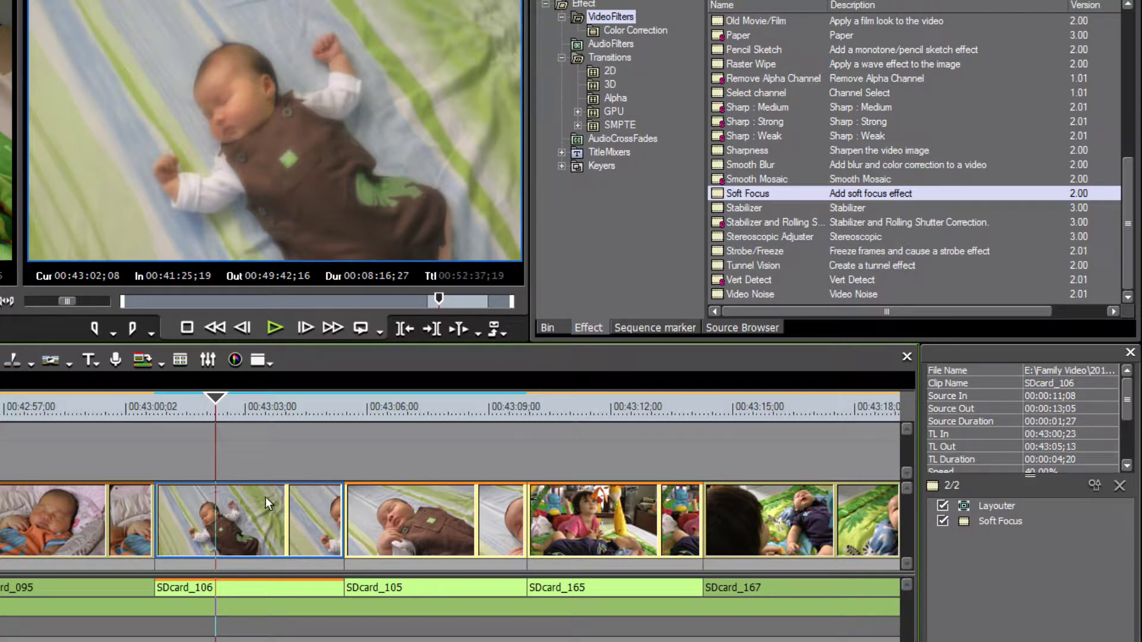
Step: Open the Speed time effect of SDcard_106, enter a rate of 100%, and turn off Change the Clip Duration on Timeline
right_click(254, 510)
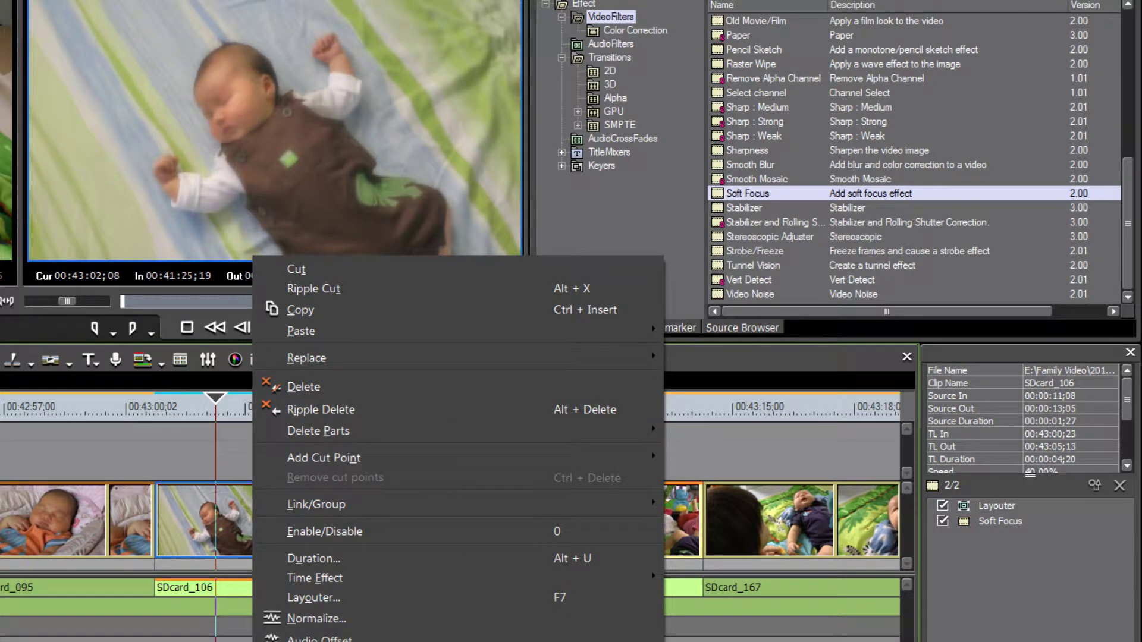
click(116, 527)
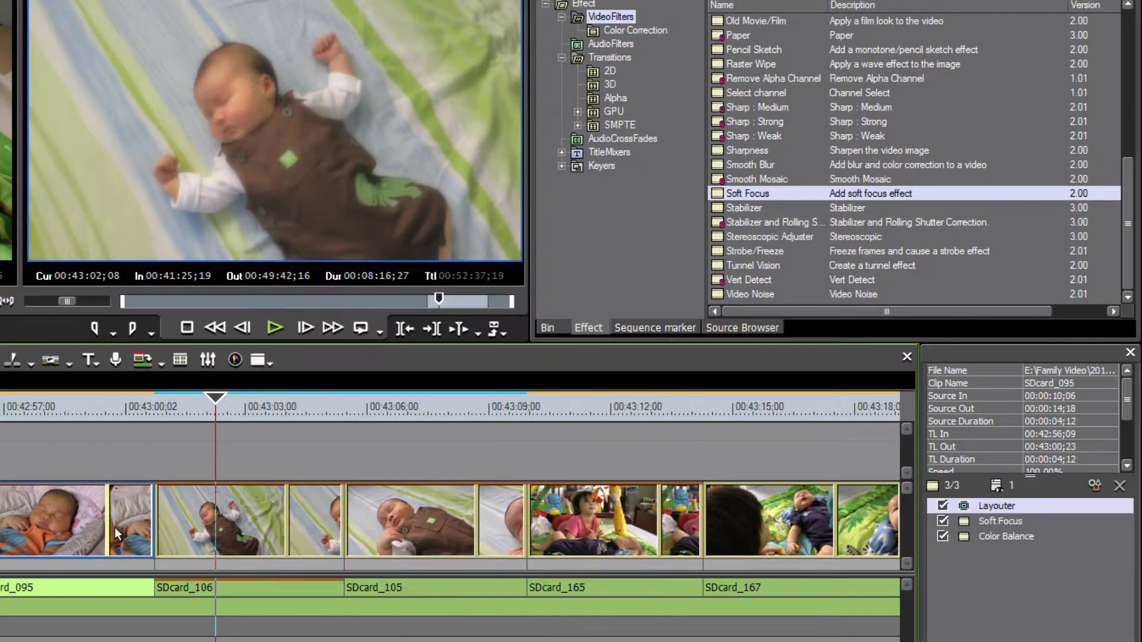
click(248, 508)
right_click(247, 509)
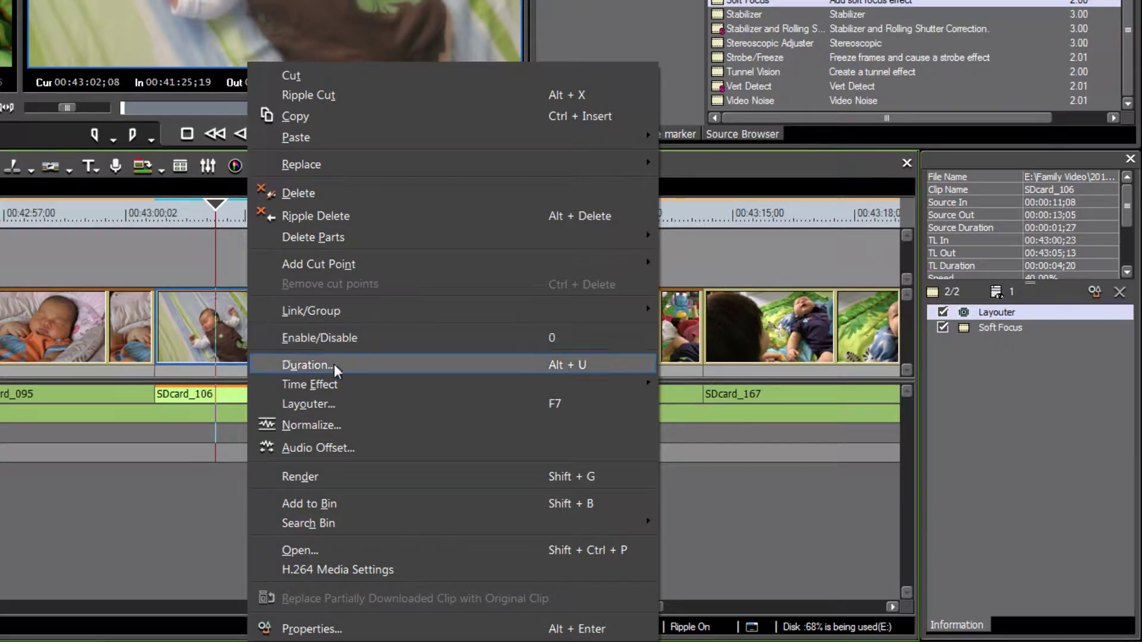
mouse_move(324, 385)
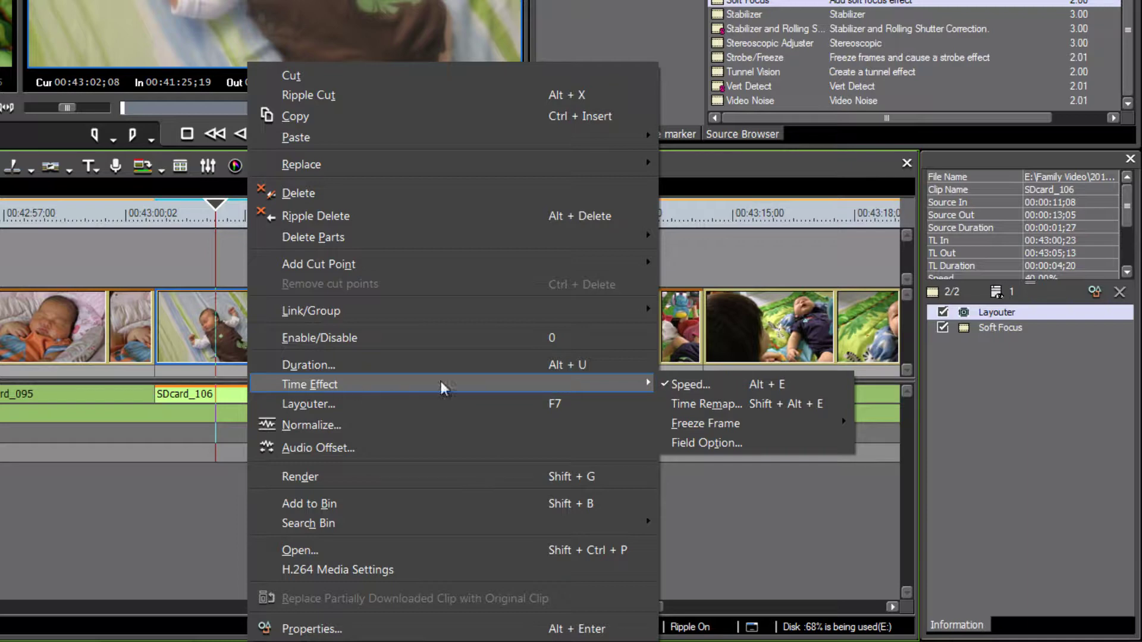
click(697, 384)
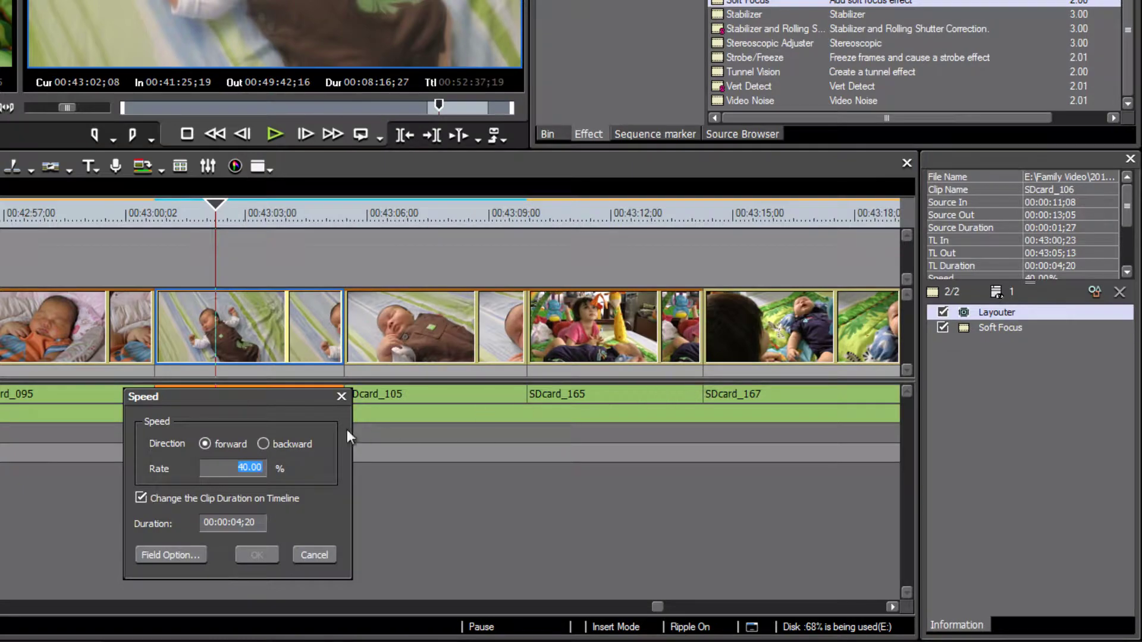
drag(291, 398, 609, 209)
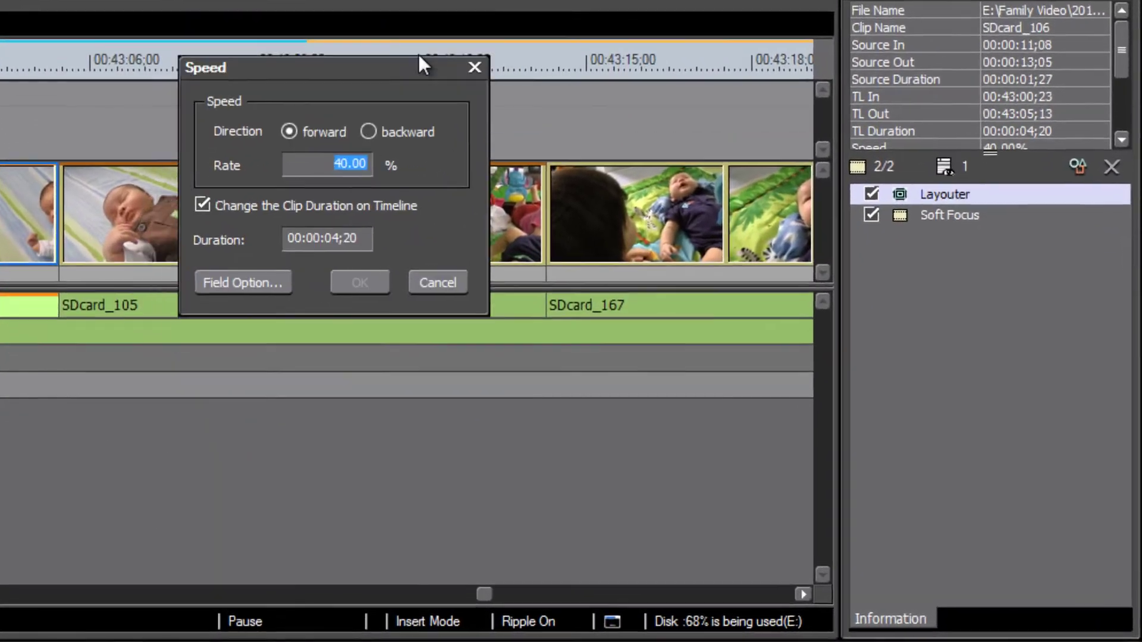
drag(419, 55, 411, 82)
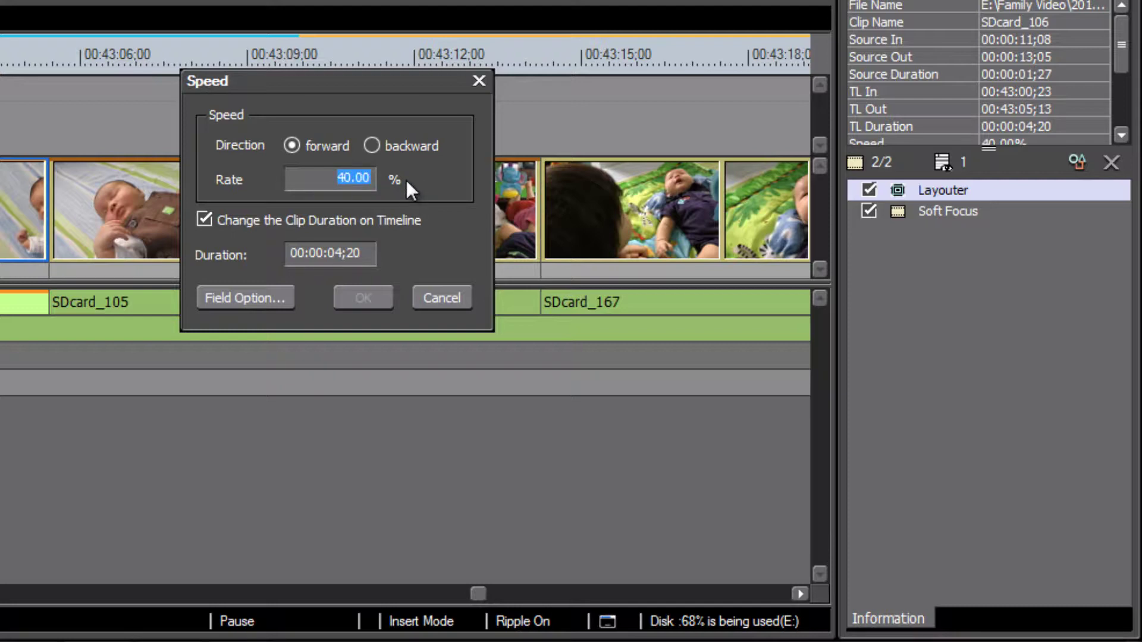
text(100)
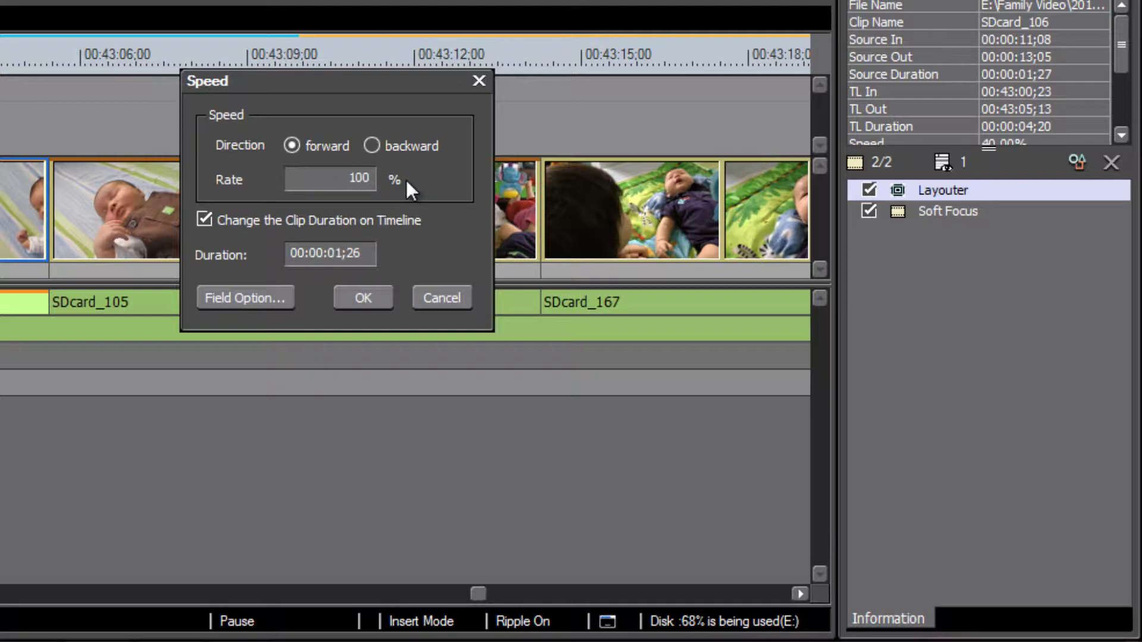
click(433, 224)
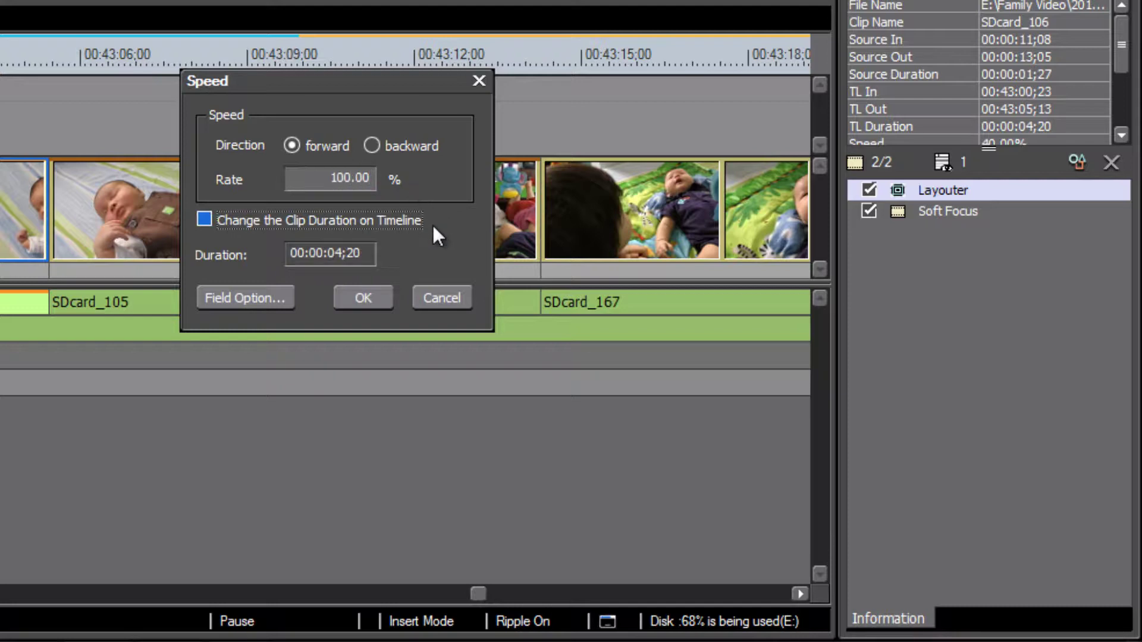
Step: Try speed rates of 197.28% and 50% on SDcard_106, apply 40%, and play the clip back
click(321, 177)
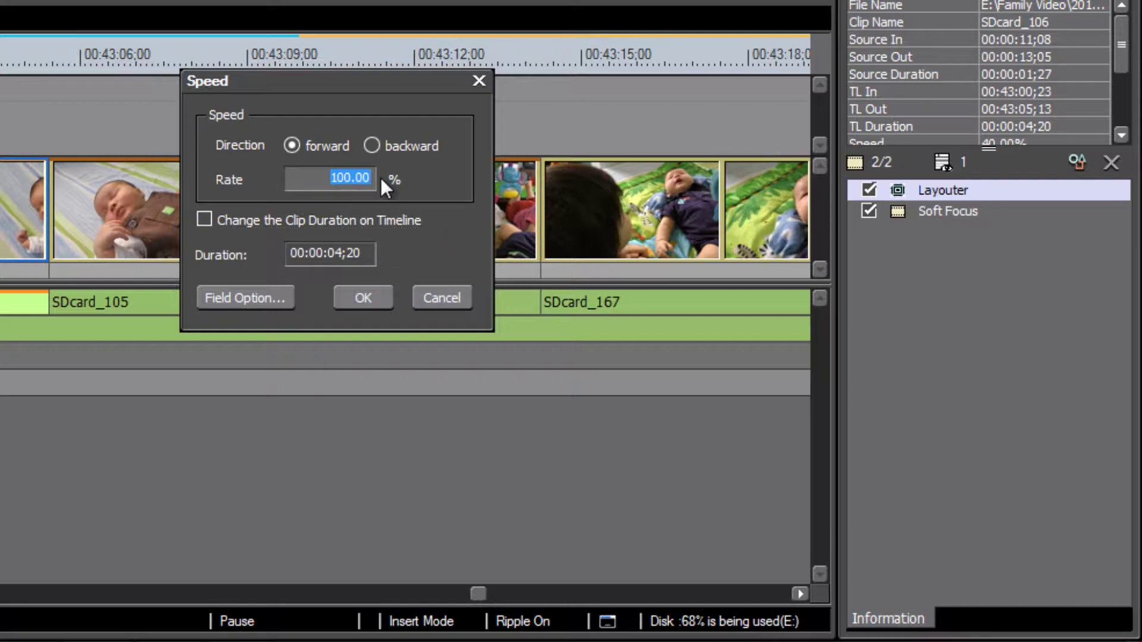
text(197.28)
text(50)
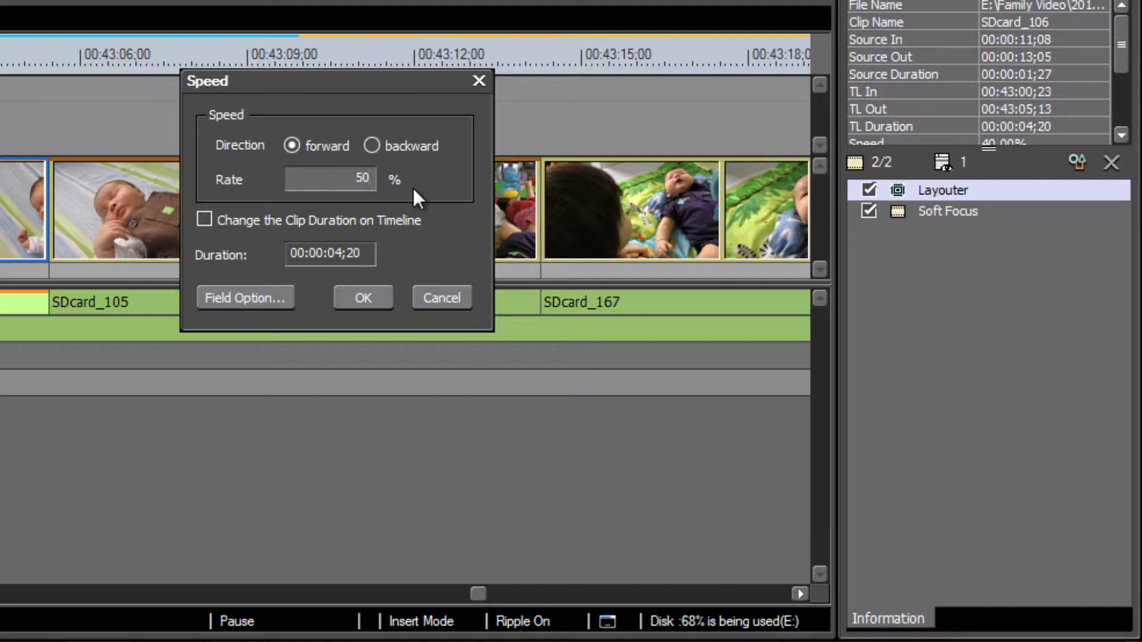
key(ctrl+z)
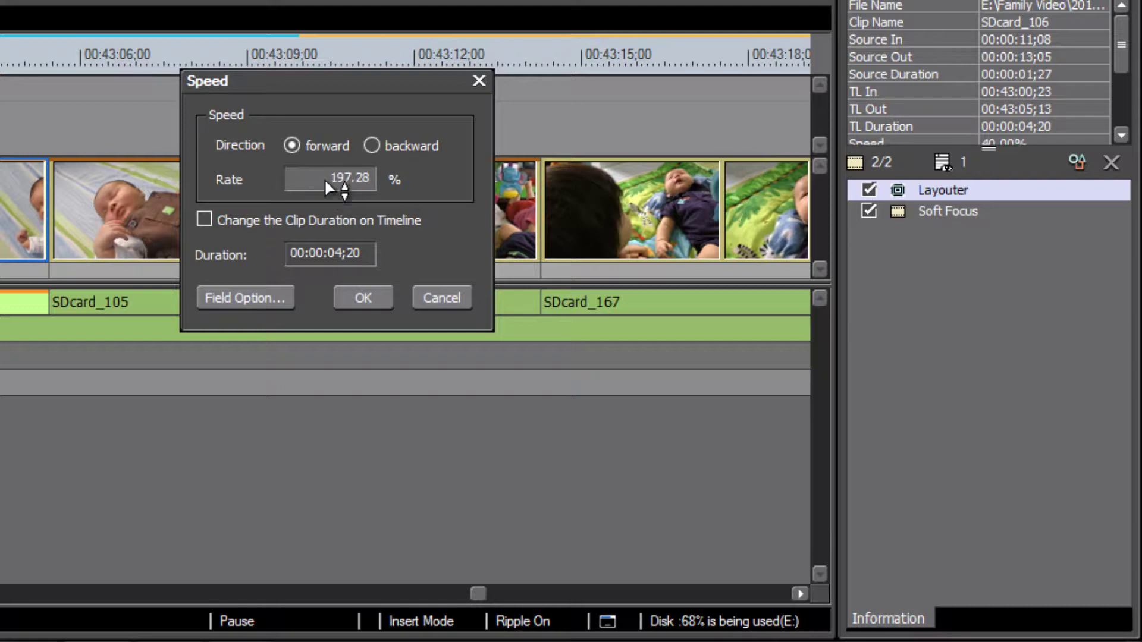
text(40)
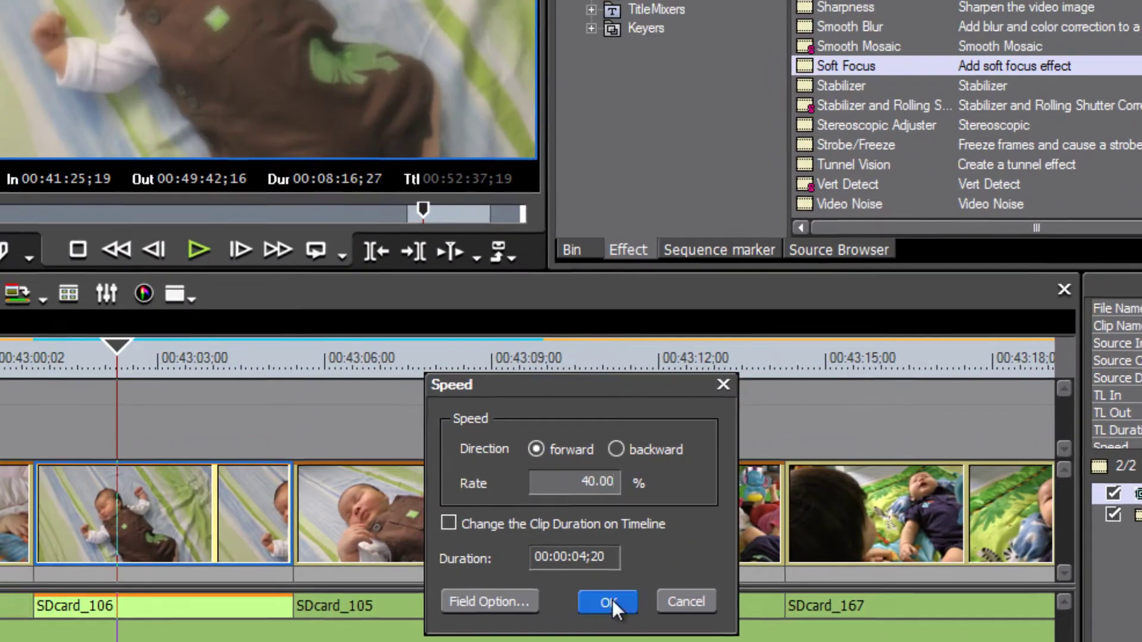
click(363, 298)
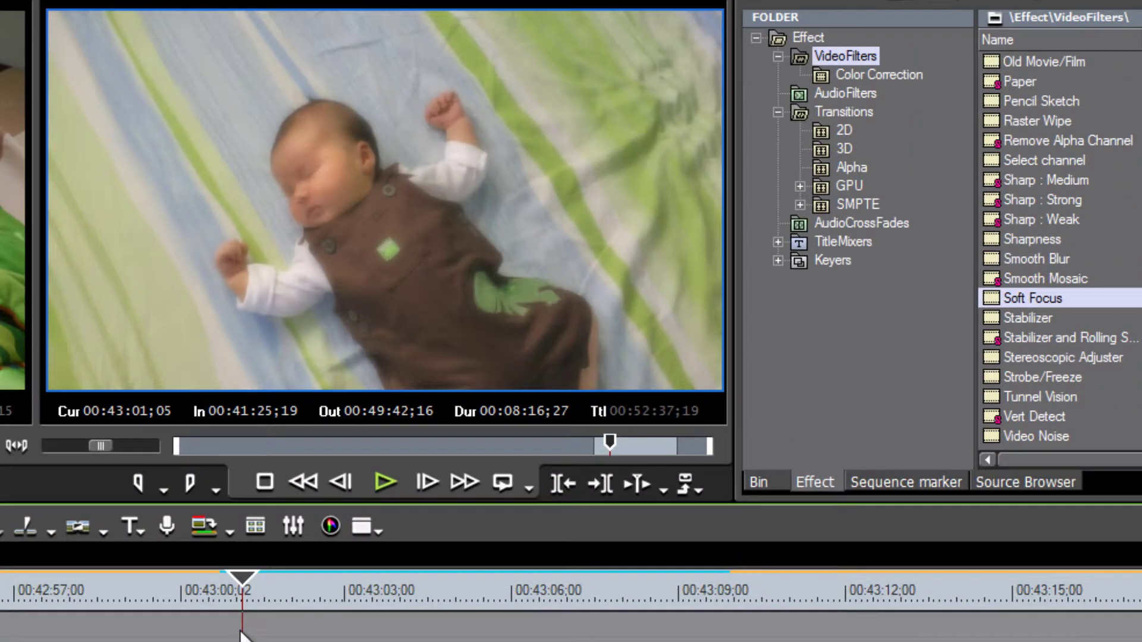
key(space)
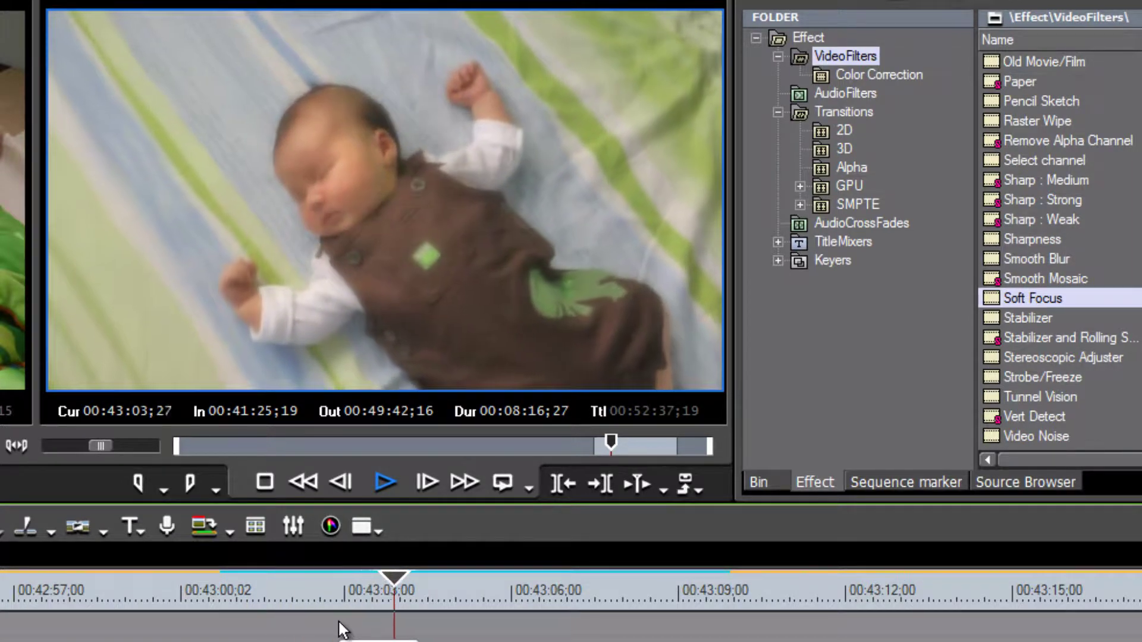
click(350, 592)
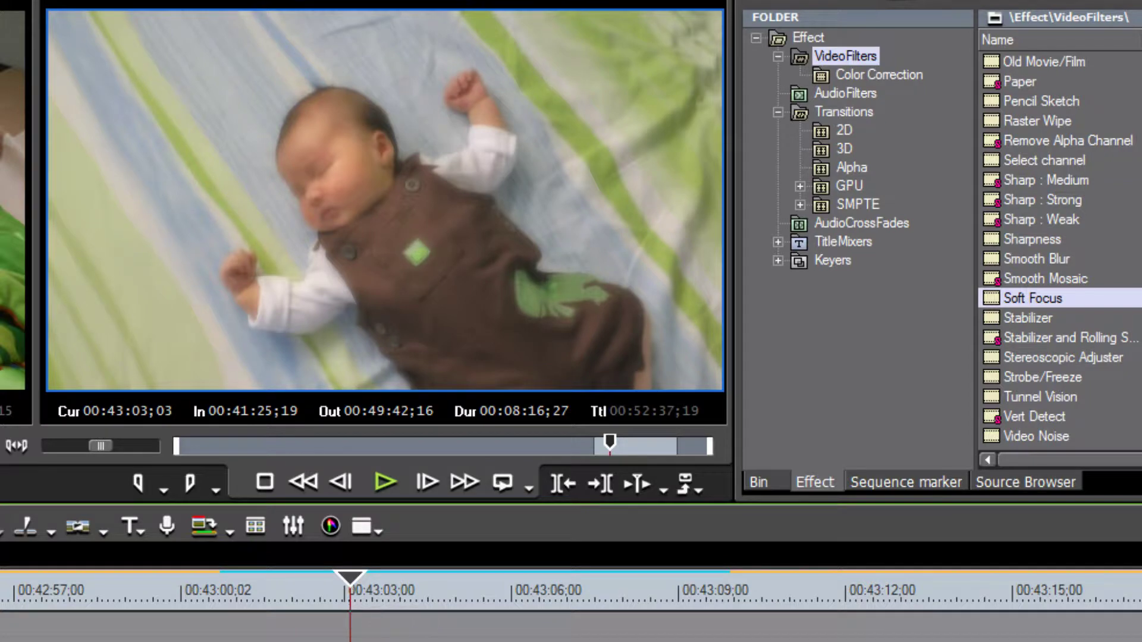
Step: Move the playhead along the timeline to the GOPR1427 swimming pool clip at 00:47:33;01
scroll(350, 592, down, 1)
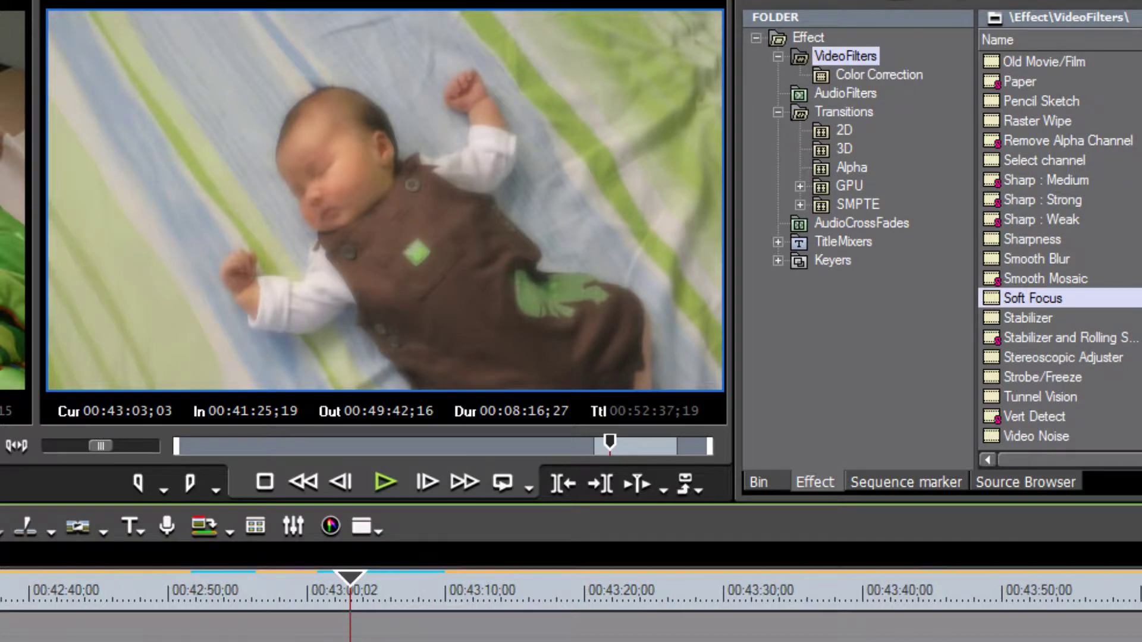
scroll(350, 592, down, 2)
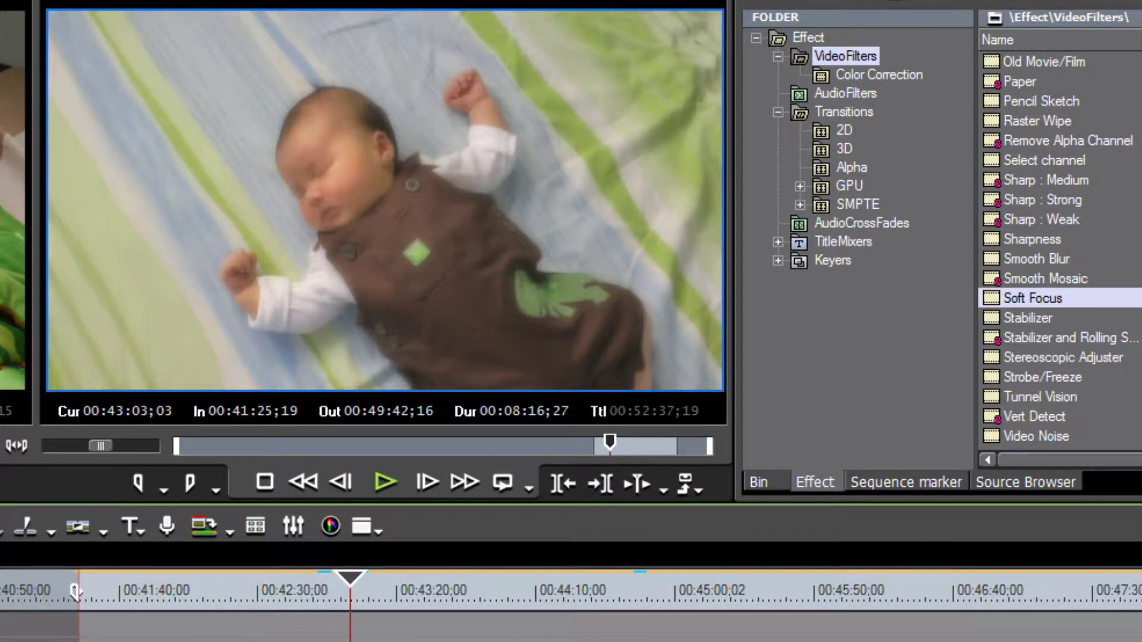
scroll(571, 592, right, 5)
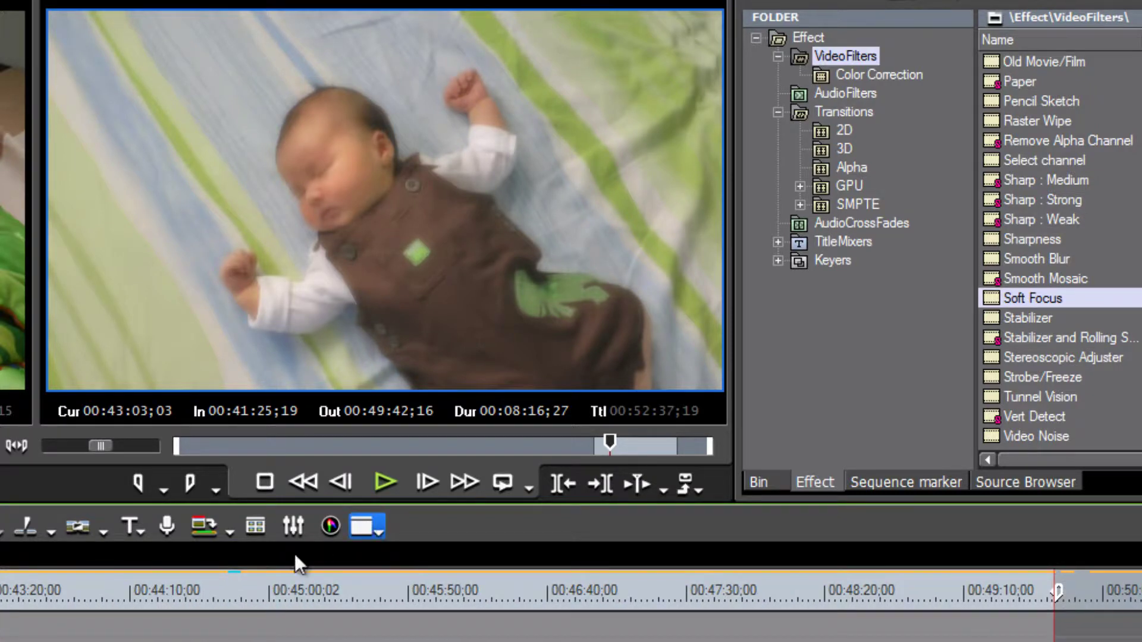
click(295, 586)
click(416, 589)
click(452, 585)
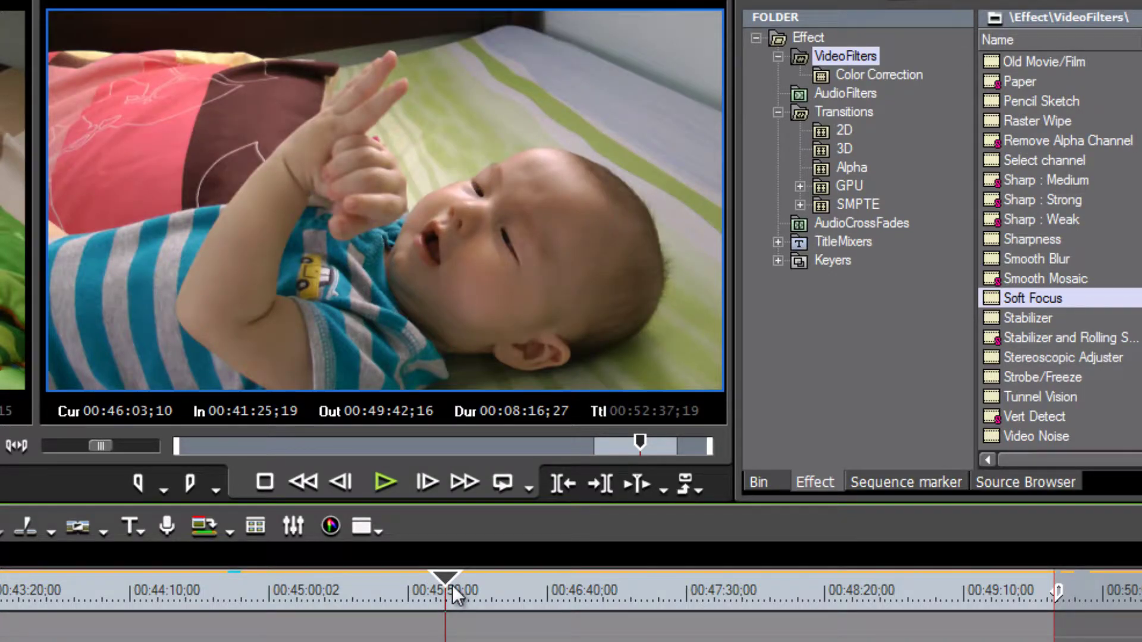
drag(453, 584, 716, 572)
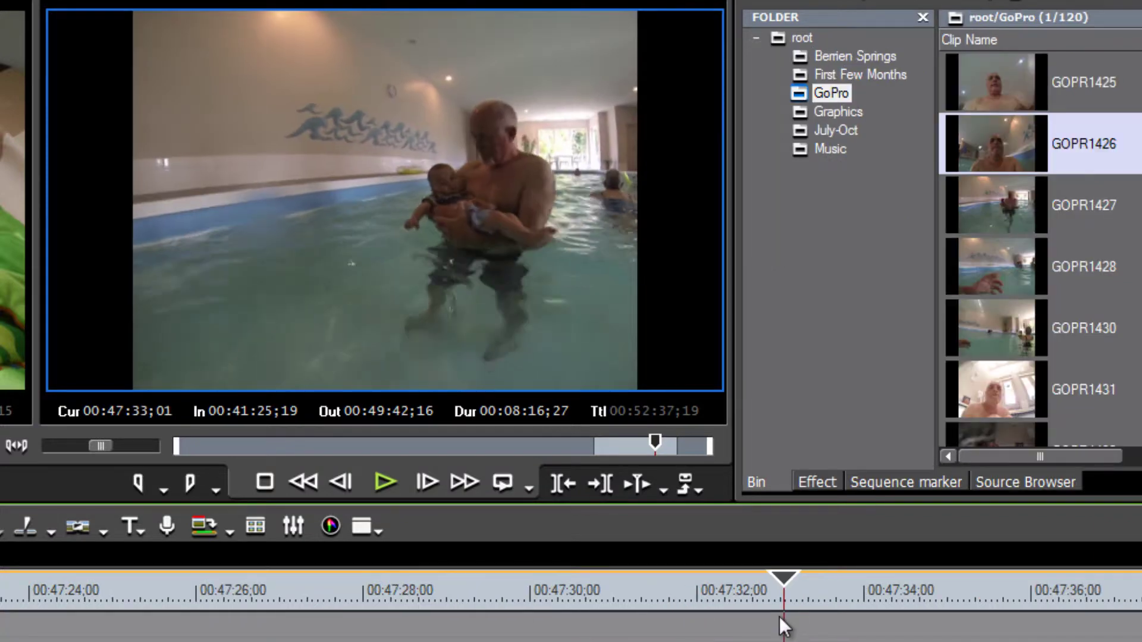
Step: Scrub forward from GOPR1427 to 00:47:37;20 in the next pool clip, and return to GOPR1427 at 00:47:32;29
drag(780, 625, 1139, 631)
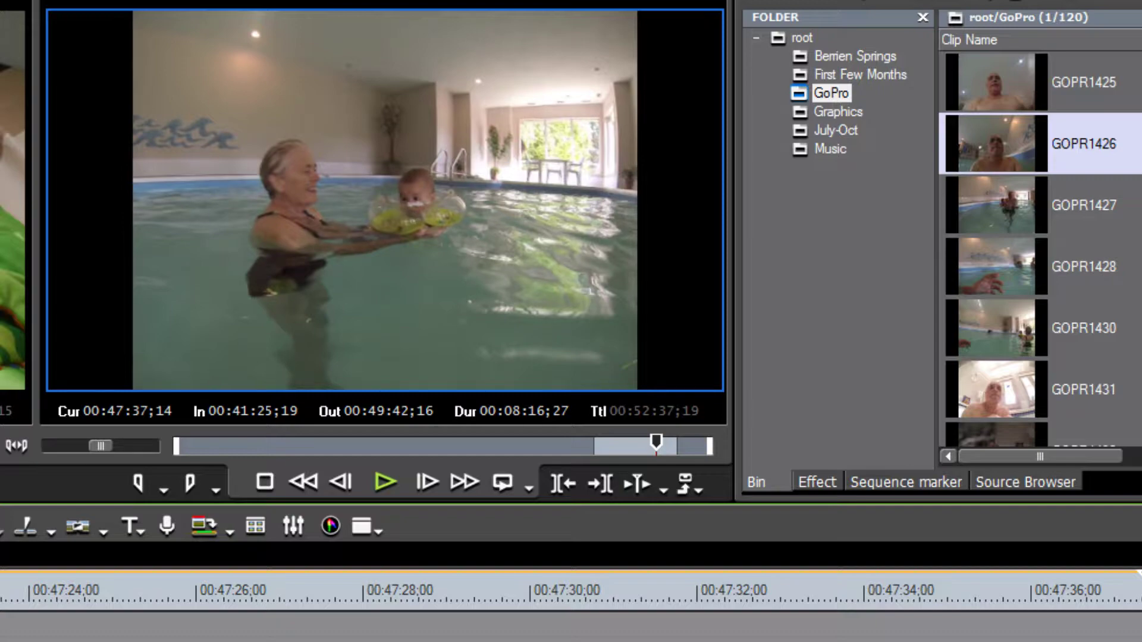
mouse_move(1139, 632)
mouse_down()
mouse_move(158, 632)
mouse_move(1141, 632)
mouse_up()
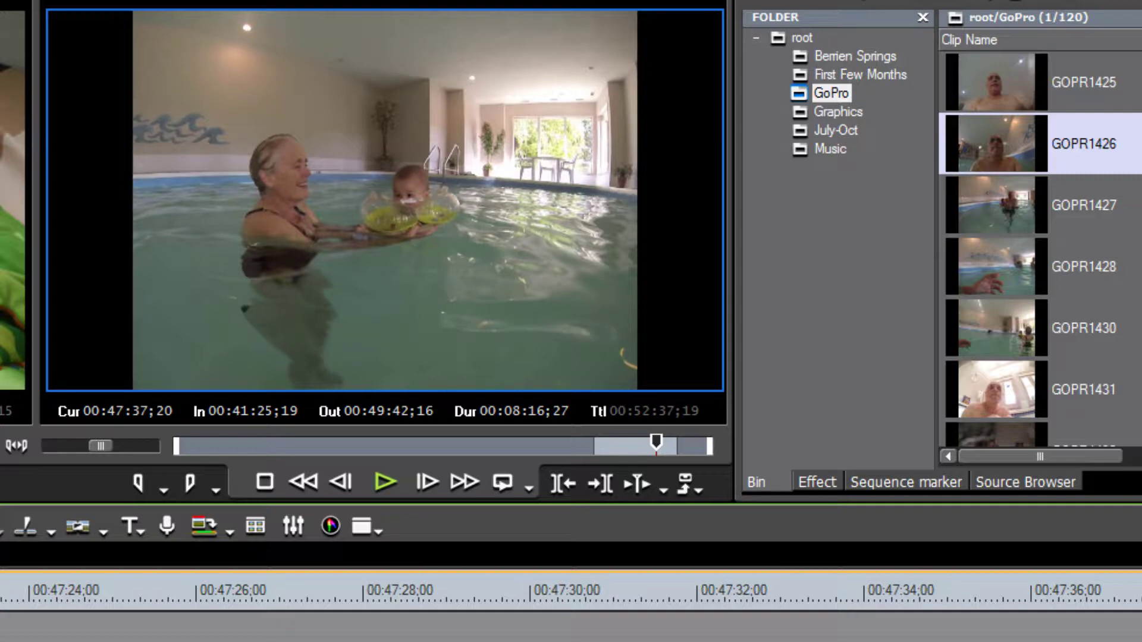
drag(1141, 632, 779, 636)
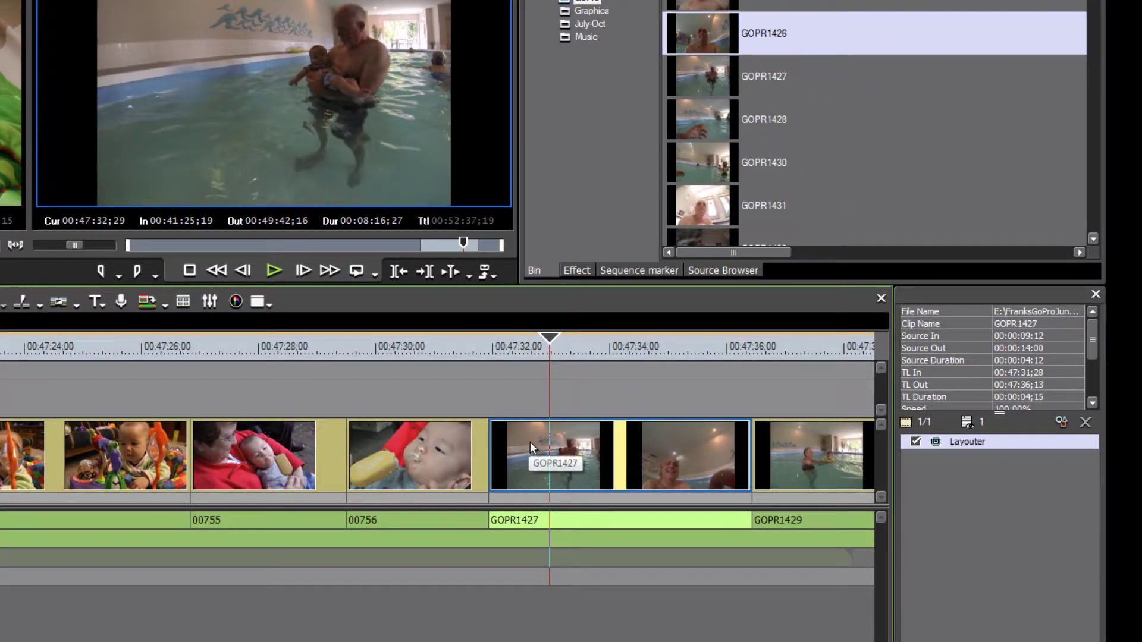
Step: Open the Layouter for GOPR1427 and enlarge the picture until it fills the frame and covers the black side bars
right_click(530, 441)
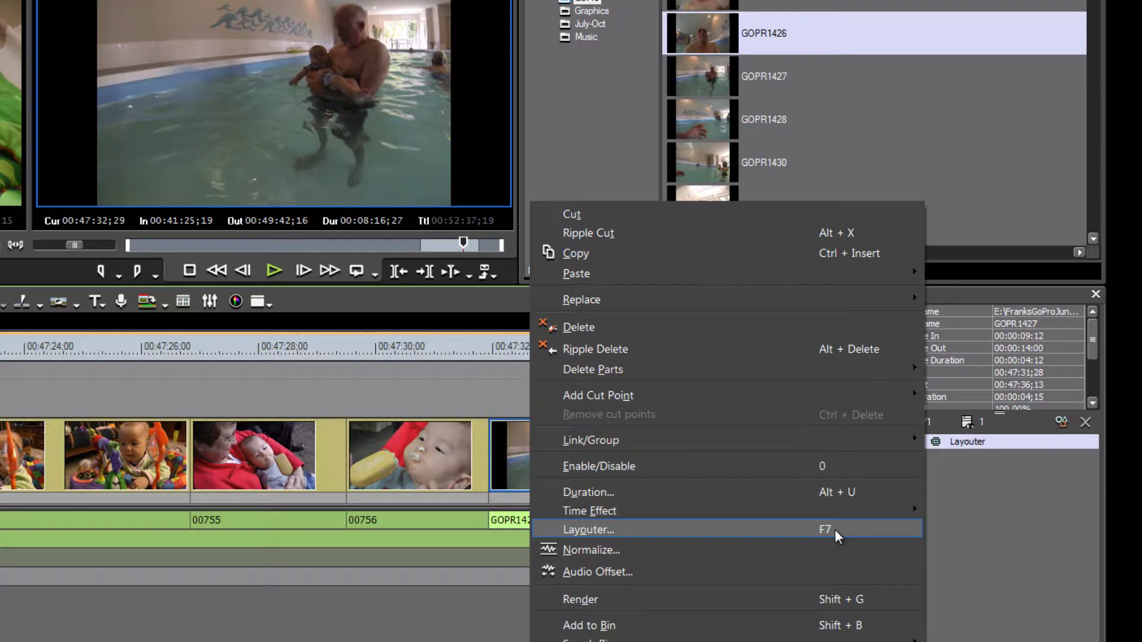
click(606, 530)
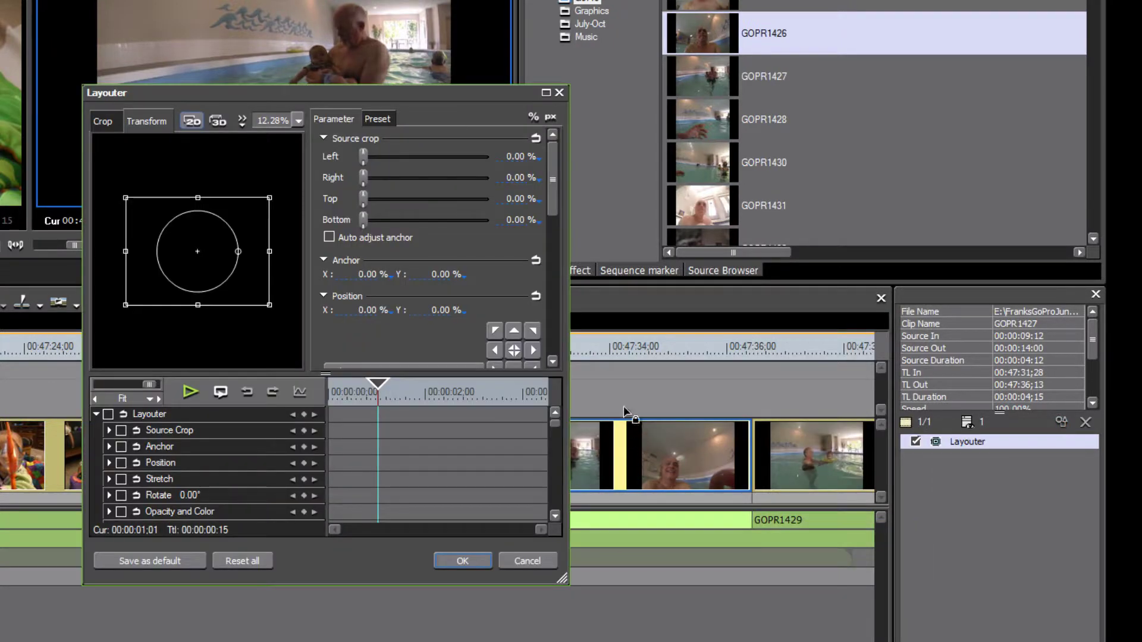
drag(445, 98, 882, 0)
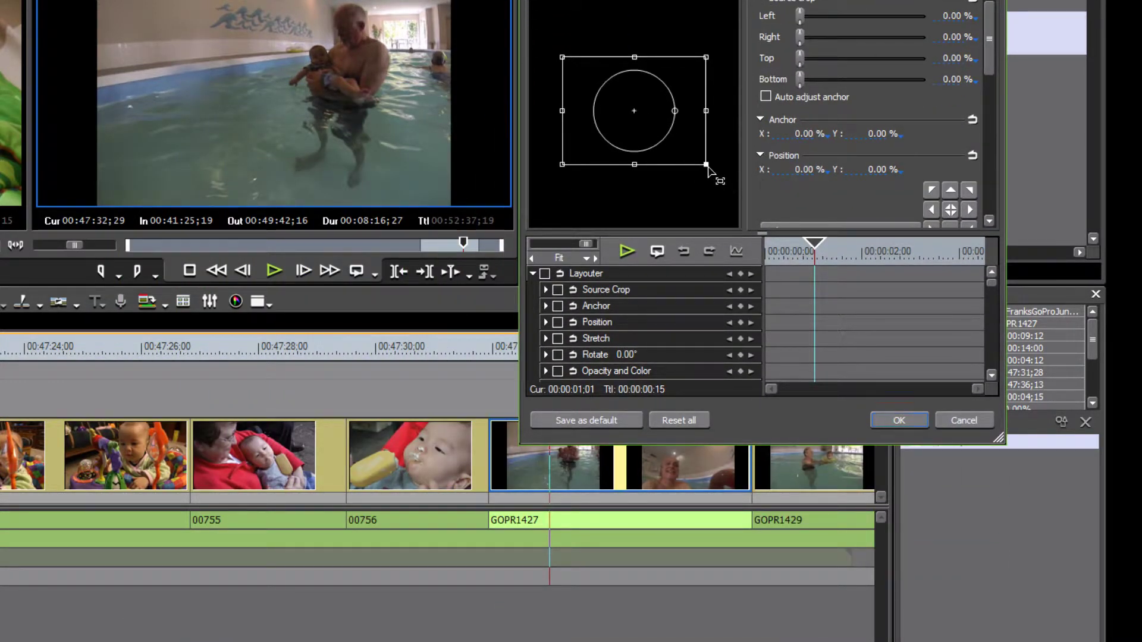
drag(707, 167, 735, 188)
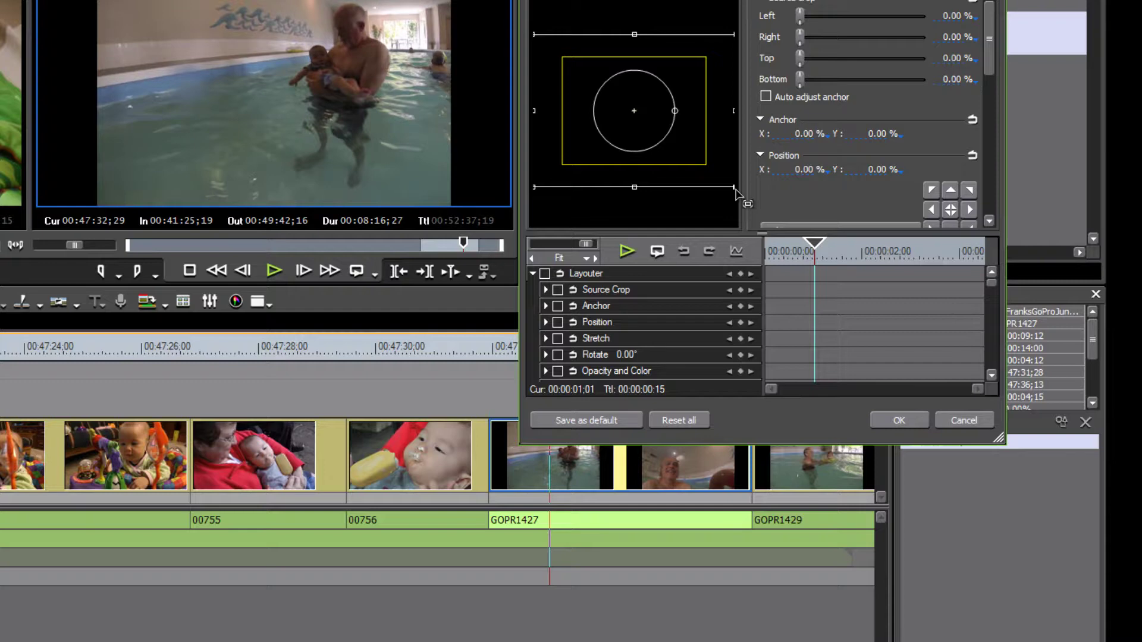
drag(736, 190, 737, 193)
drag(737, 188, 737, 188)
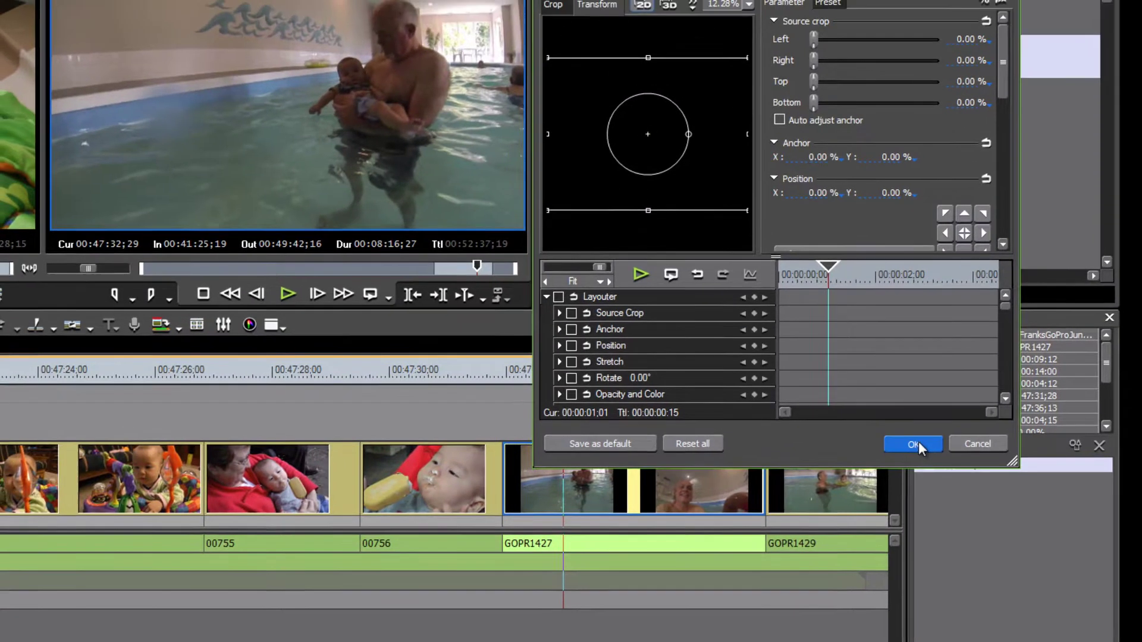
click(909, 419)
click(925, 441)
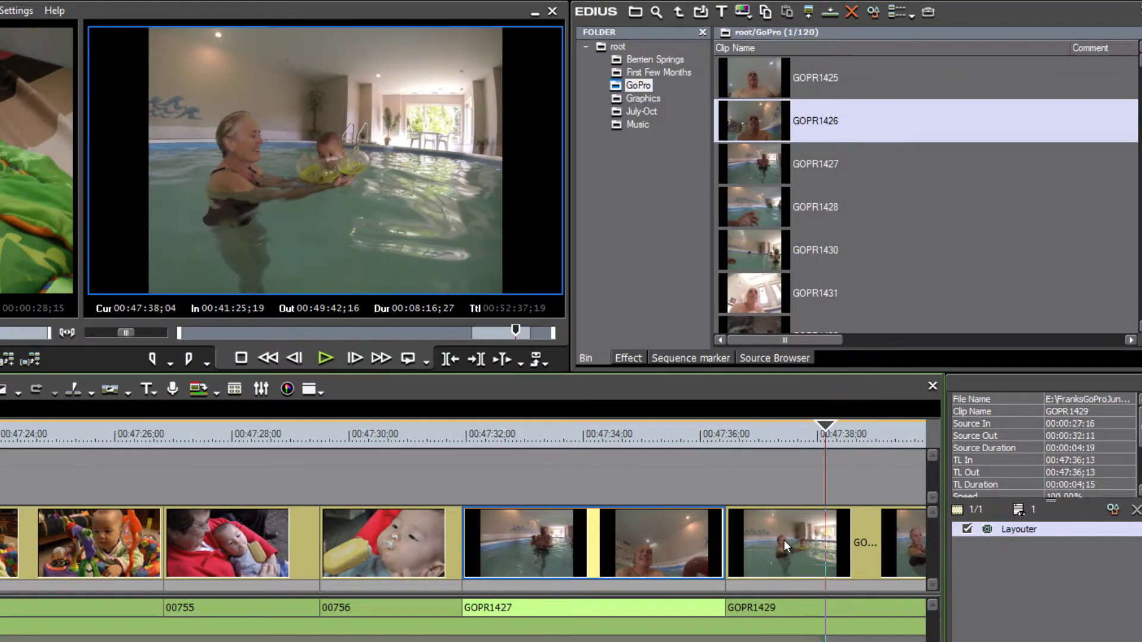
Step: Enlarge clip GOPR1429 in the Layouter so its picture fills the full width of the frame
right_click(784, 538)
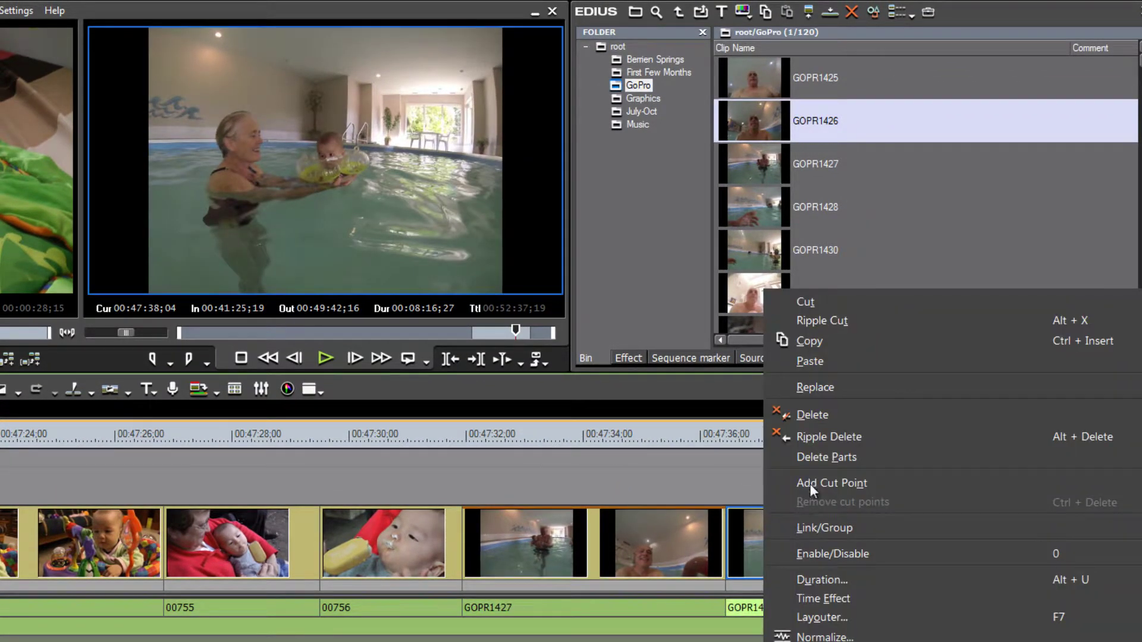
click(820, 619)
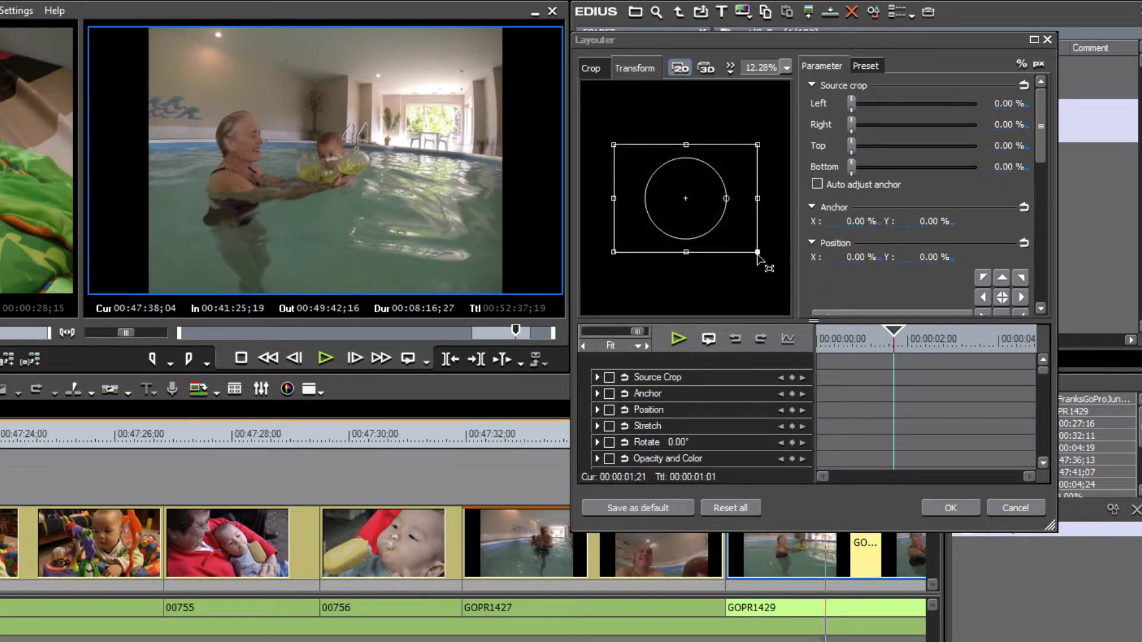
drag(759, 253, 795, 289)
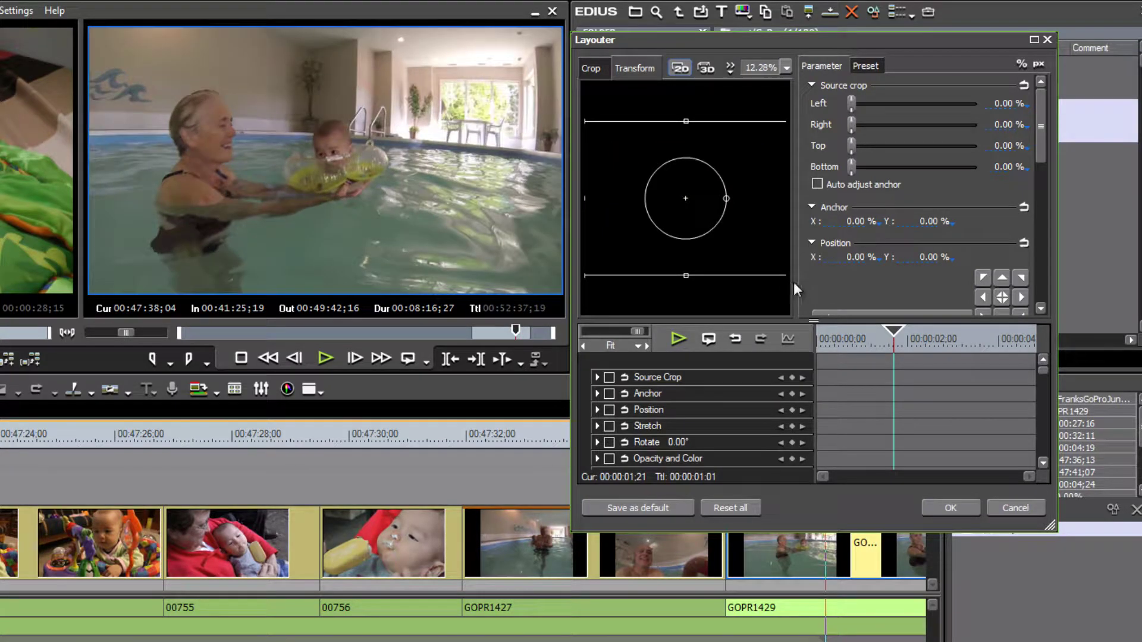
click(959, 508)
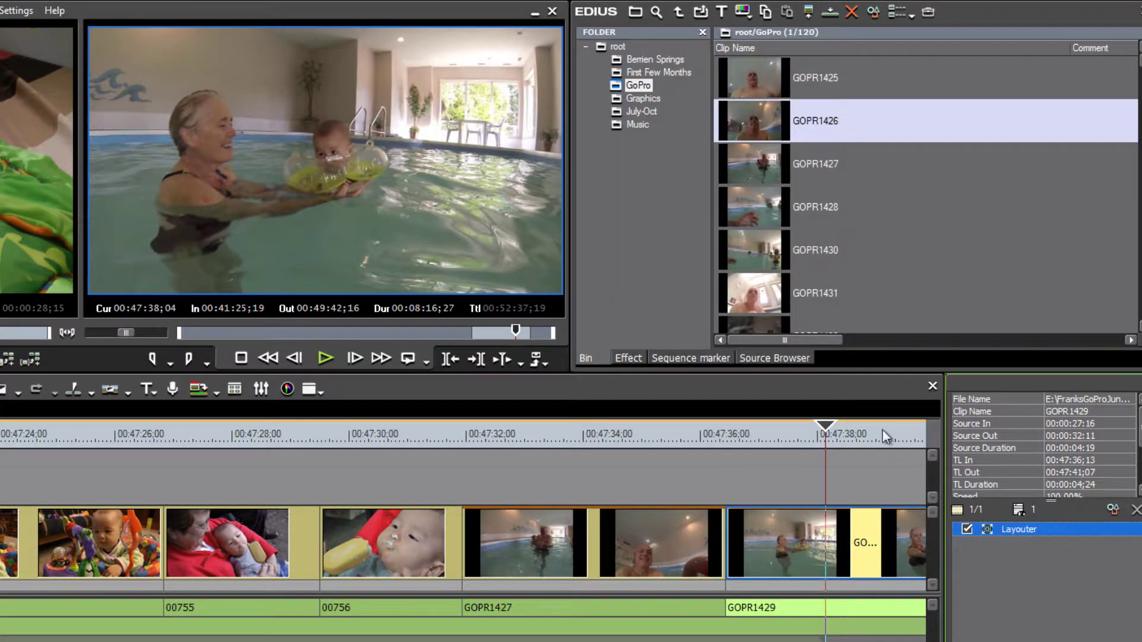
Step: Move the playhead past the pool clips to the start of clip 00901 at 00:48:39;28
drag(828, 430, 966, 433)
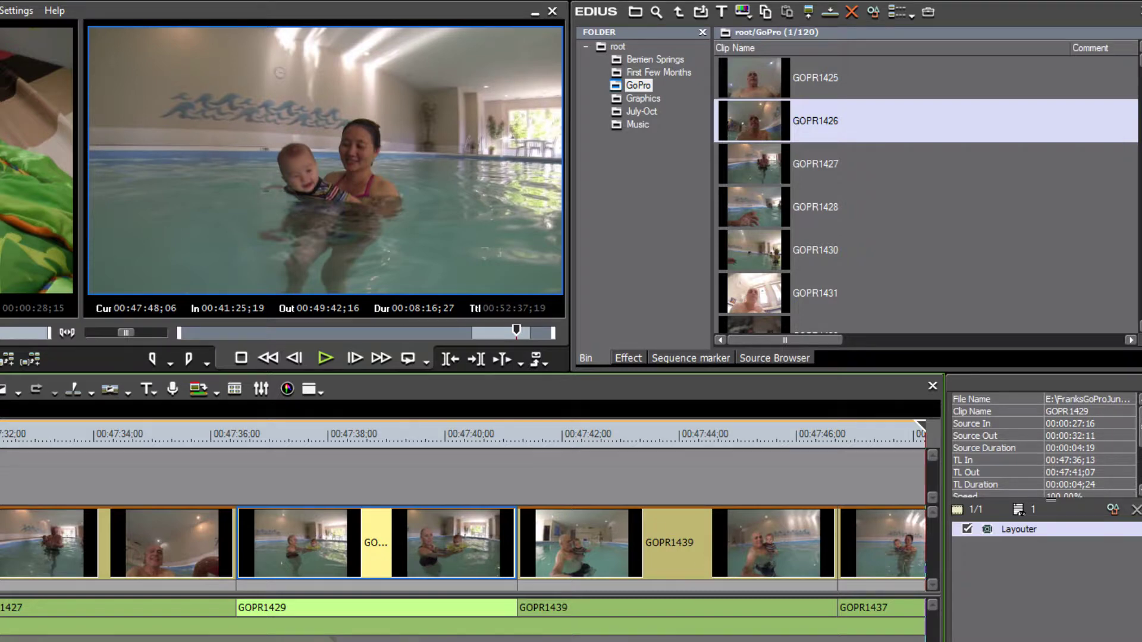
scroll(672, 433, down, 3)
click(670, 433)
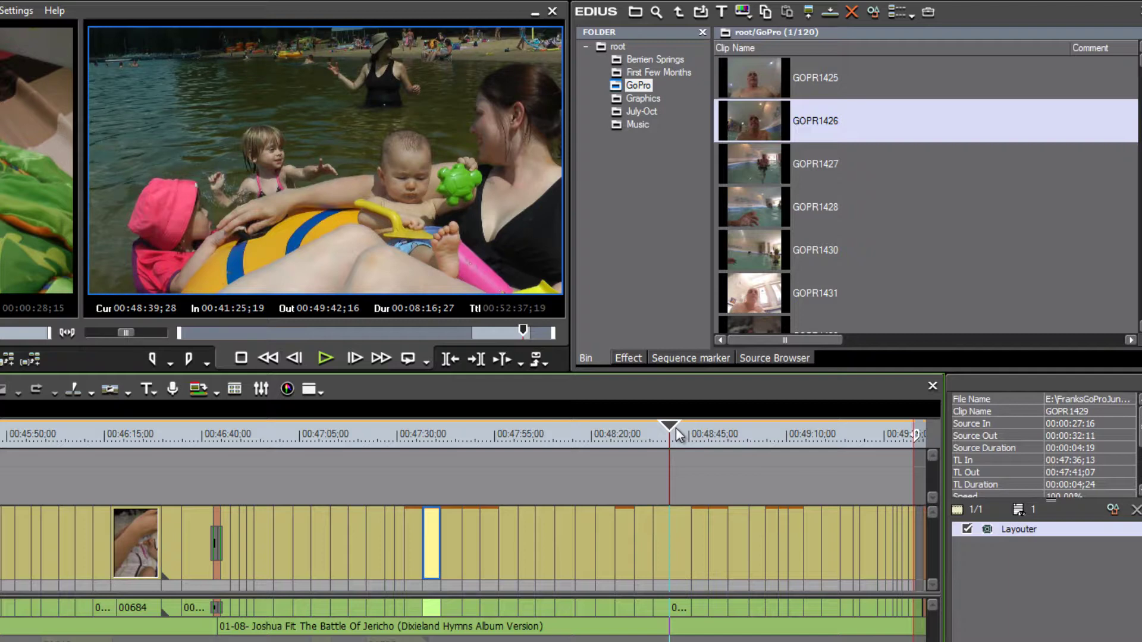
scroll(676, 427, up, 3)
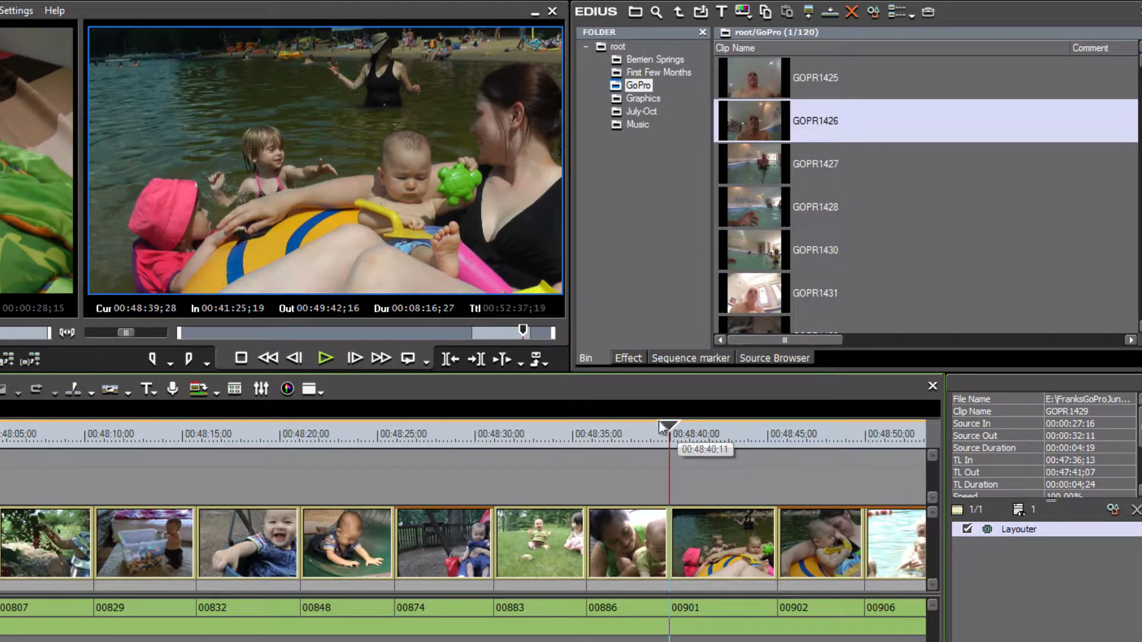
mouse_move(669, 427)
mouse_down()
mouse_move(692, 431)
mouse_move(671, 430)
mouse_up()
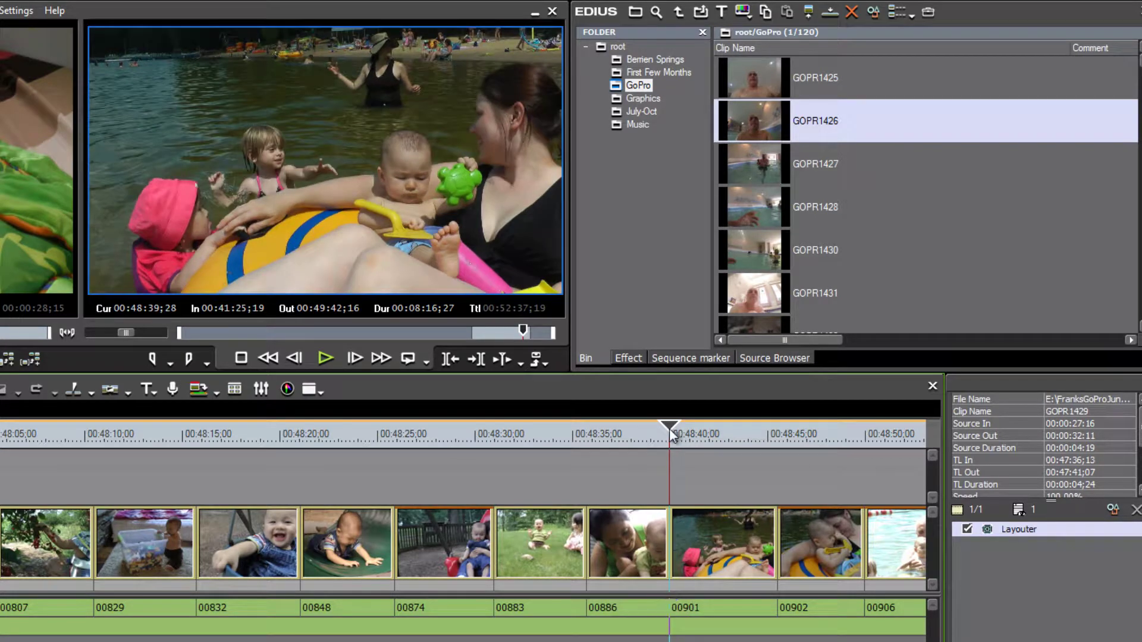
Step: Apply the 3-Way Color Correction filter from the Color Correction video filters to clip 00901 and open its settings
click(629, 356)
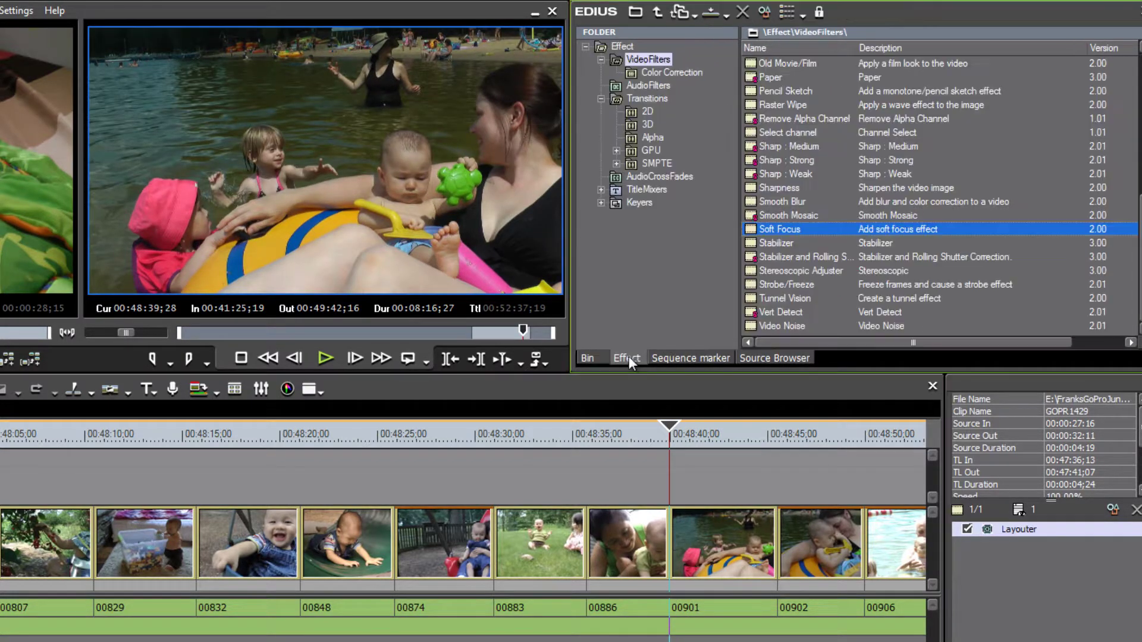
click(656, 74)
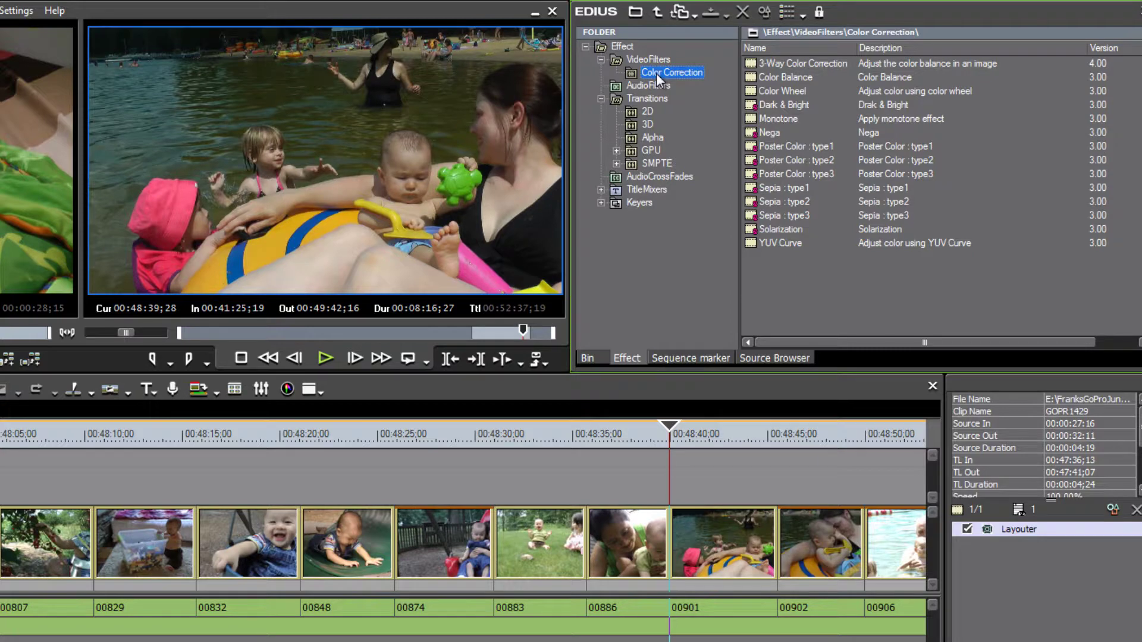
click(754, 64)
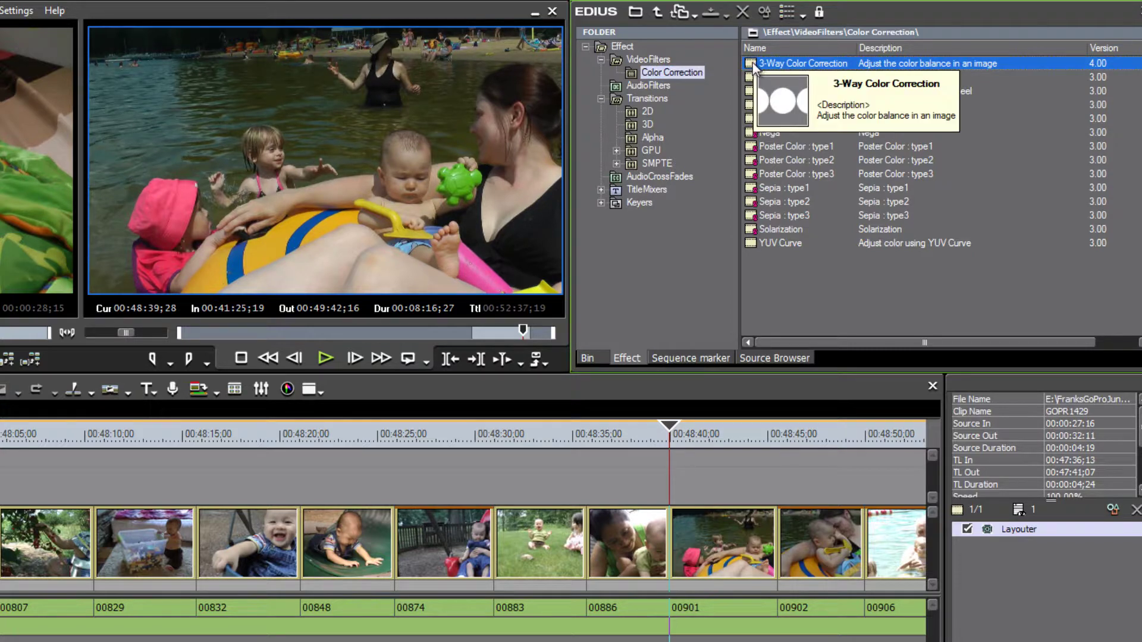
drag(753, 62, 708, 529)
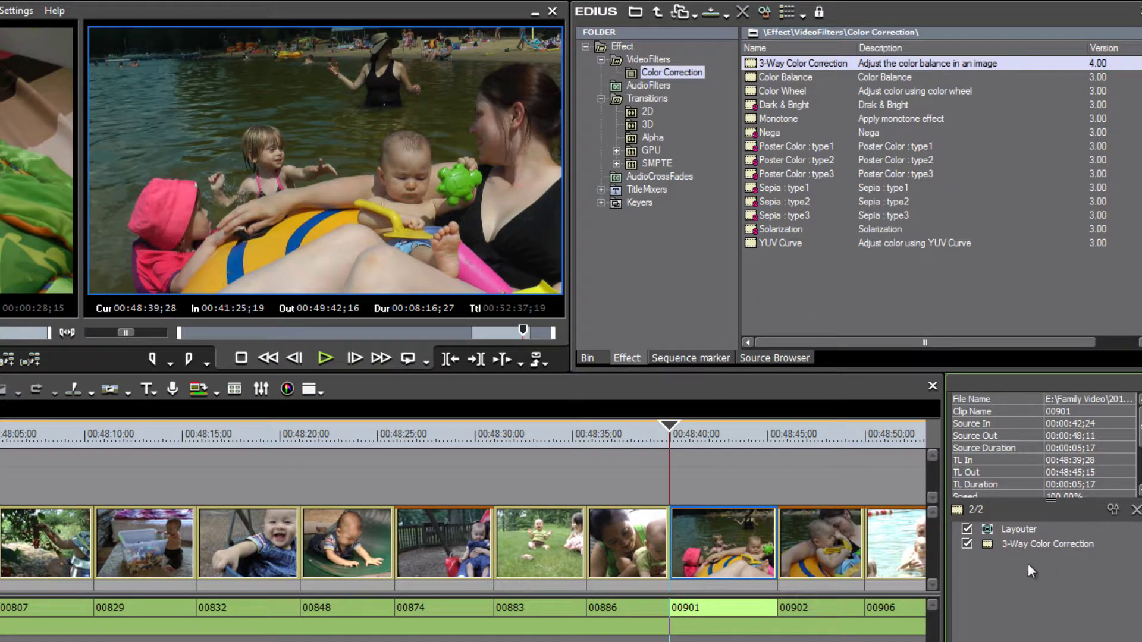
double_click(987, 544)
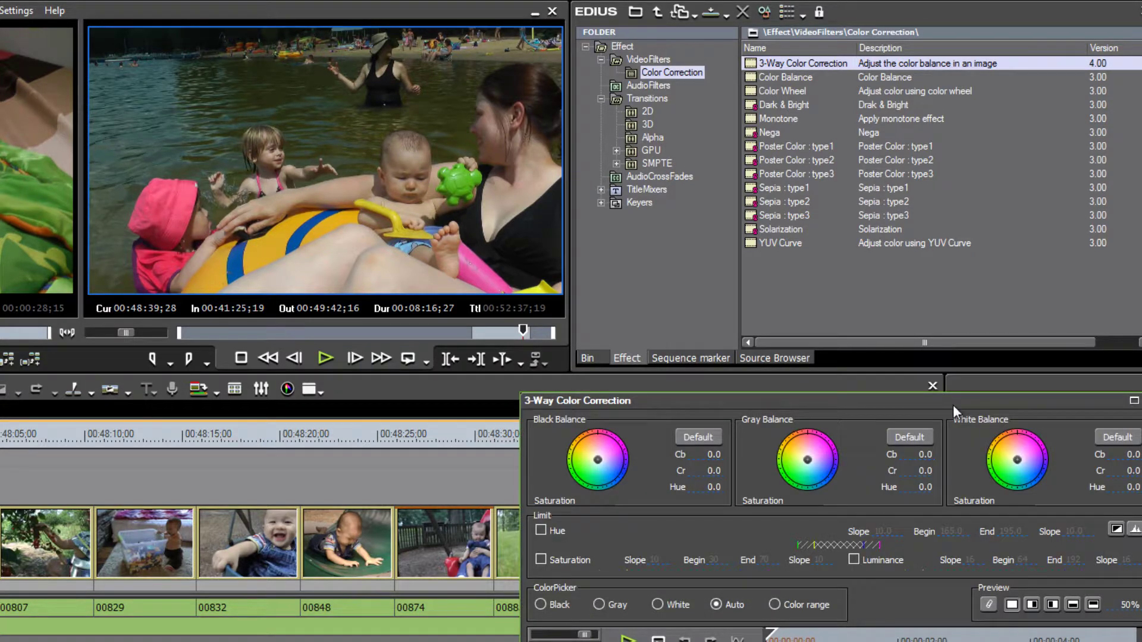
Step: Enlarge the 3-Way Color Correction window below the preview and shift clip 00901's gray balance slightly toward blue
drag(951, 404, 424, 390)
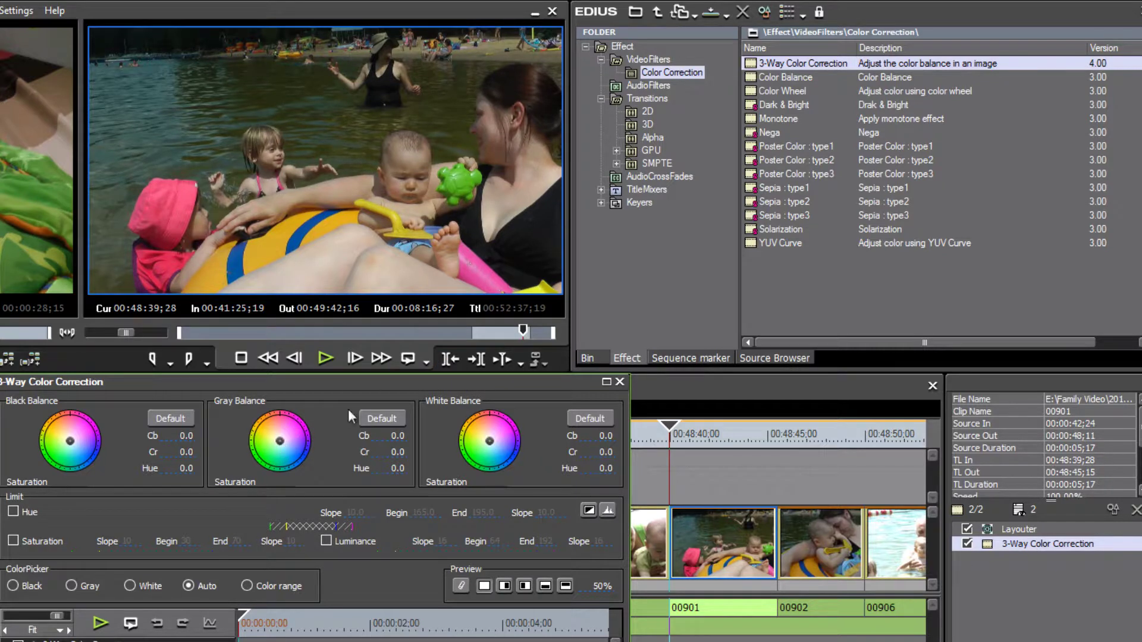
drag(359, 384, 27, 141)
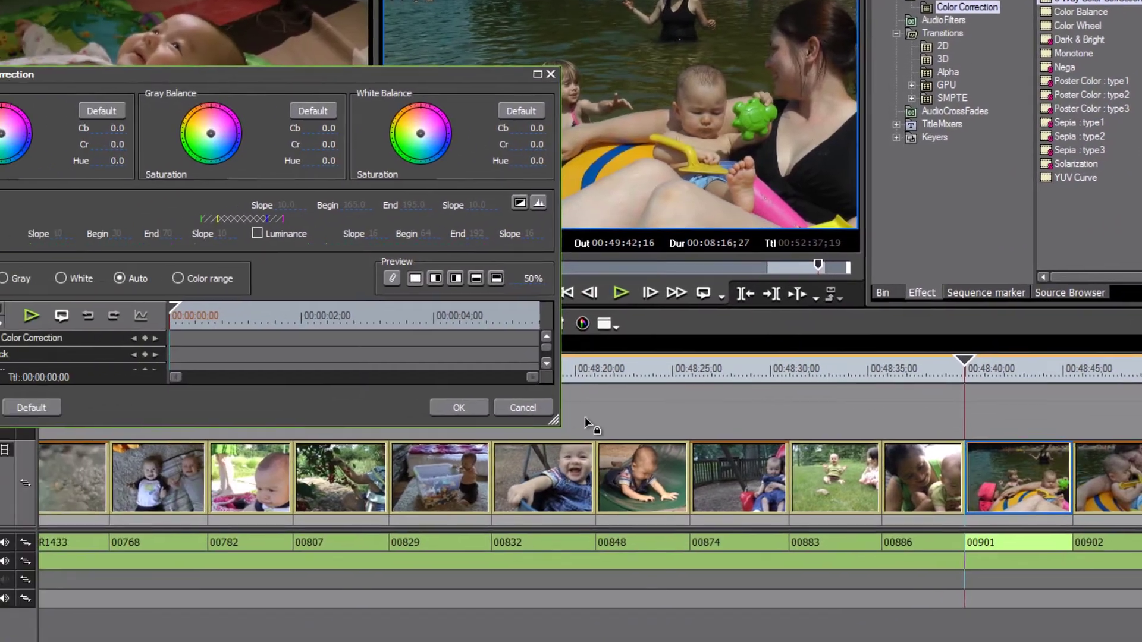
drag(250, 486, 258, 641)
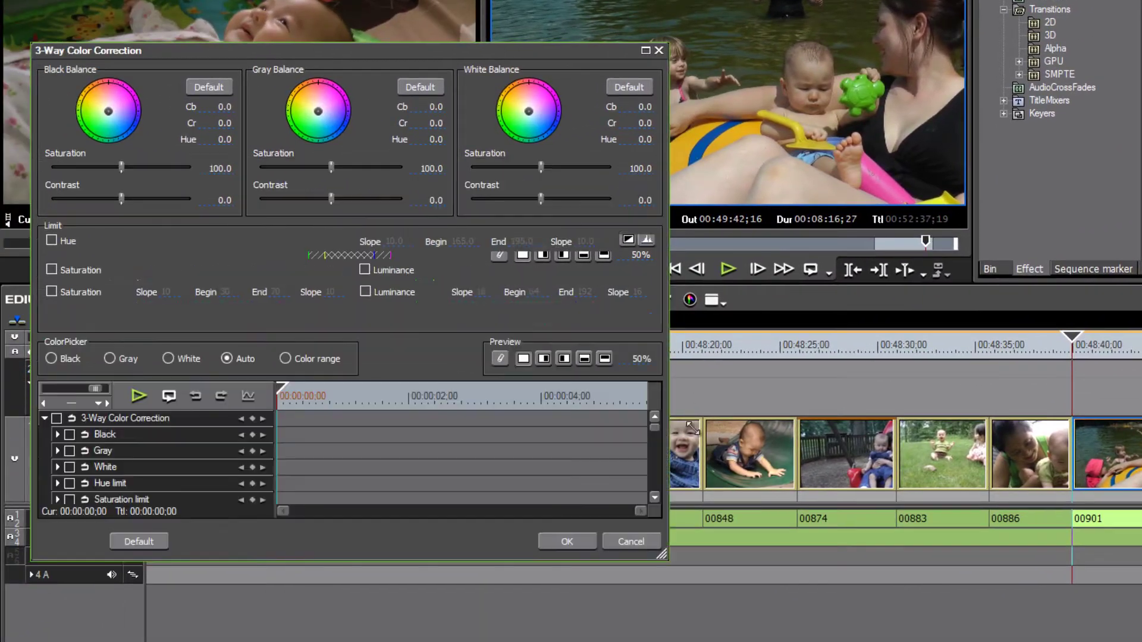
drag(691, 428, 1128, 625)
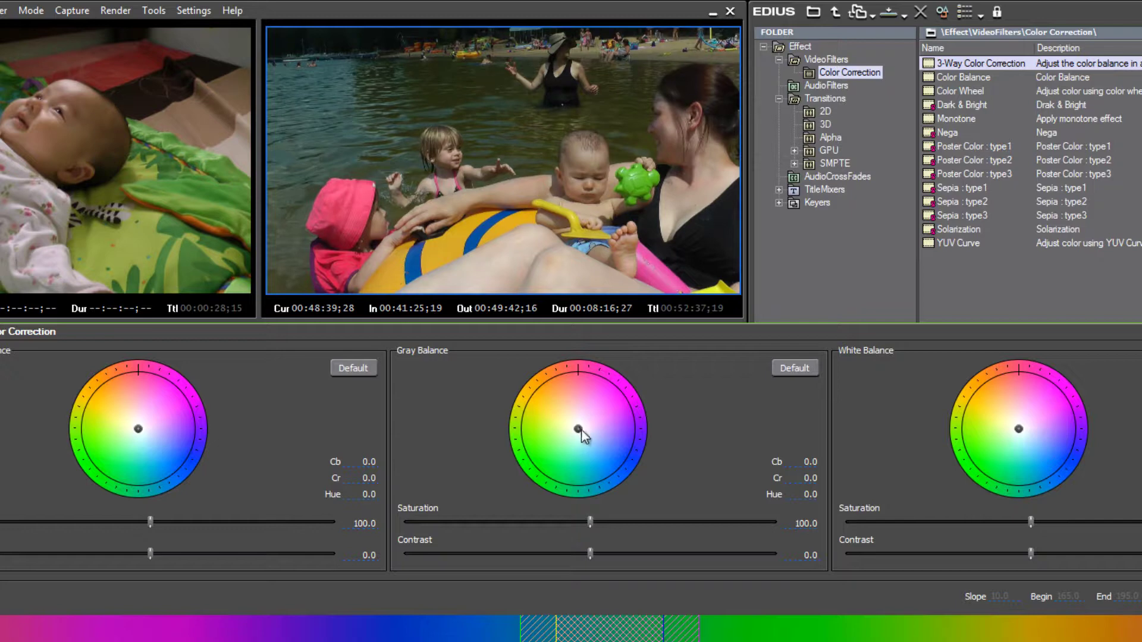
mouse_move(580, 427)
mouse_down()
mouse_move(587, 422)
mouse_move(566, 434)
mouse_move(584, 431)
mouse_up()
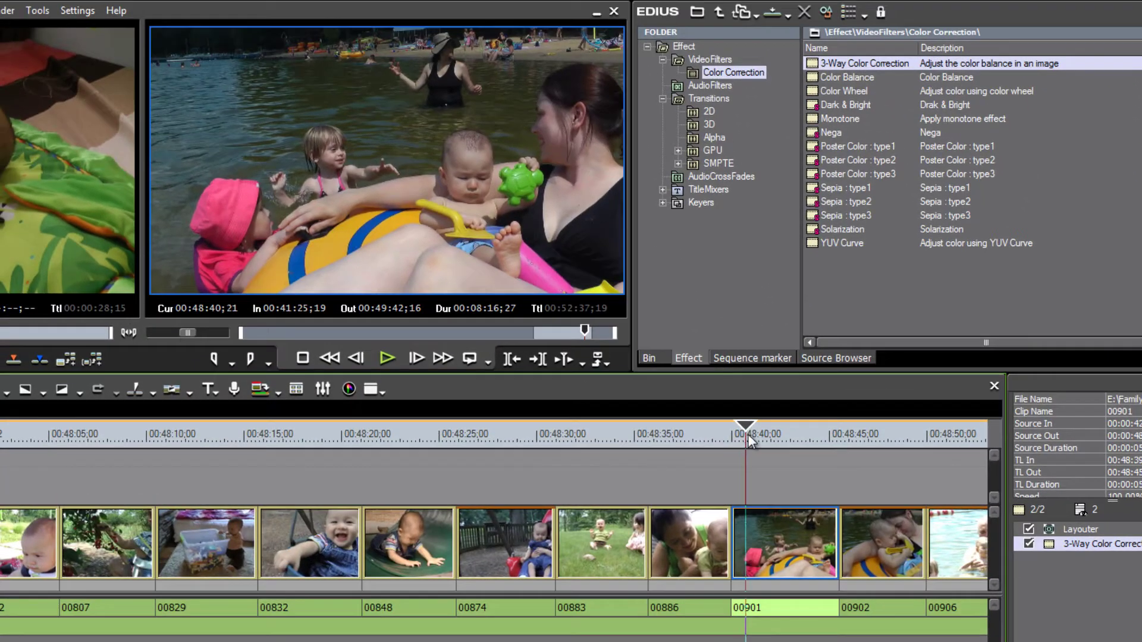
Step: Move the playhead to 00:48:41;01, add the Color Balance filter to clip 00901, and adjust its brightness
mouse_move(758, 434)
mouse_down()
mouse_move(773, 434)
mouse_move(752, 436)
mouse_up()
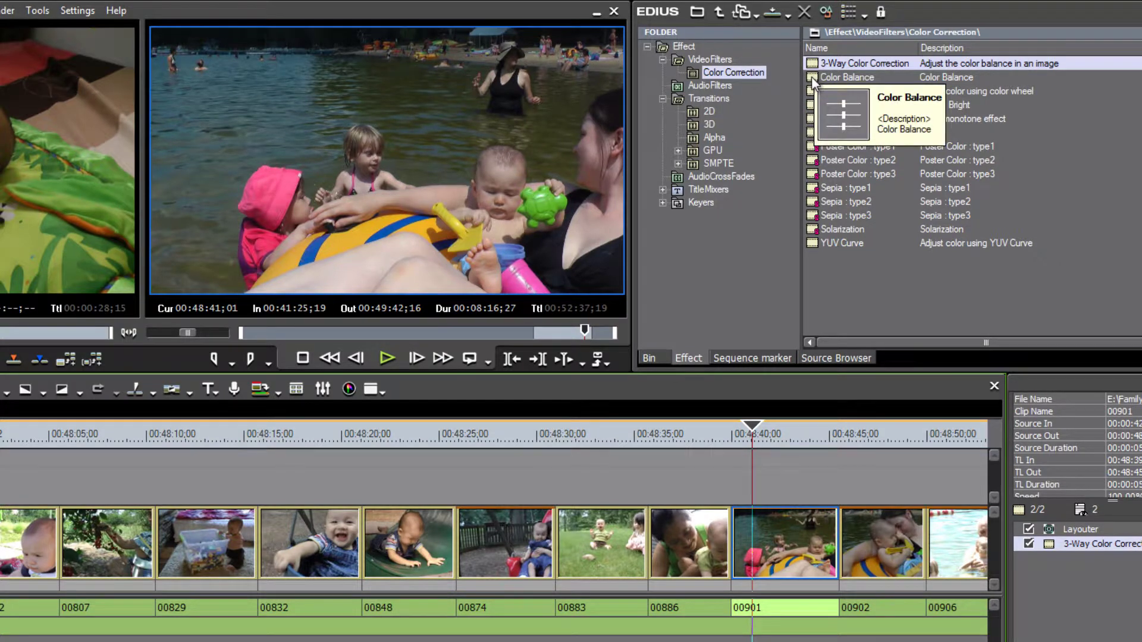
drag(813, 78, 772, 549)
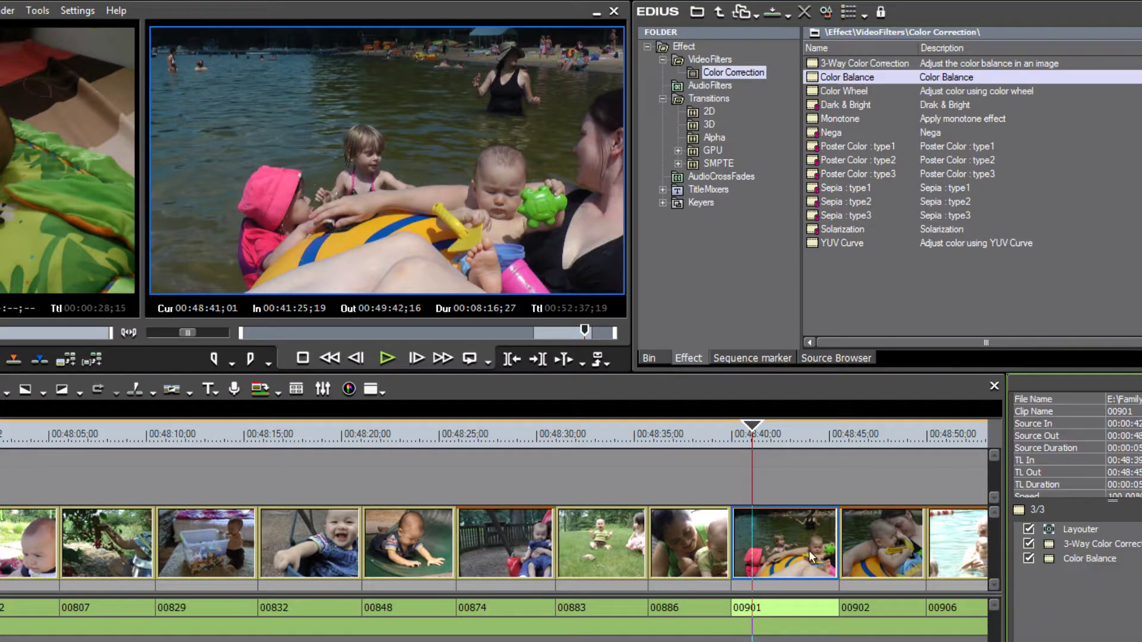
double_click(1080, 558)
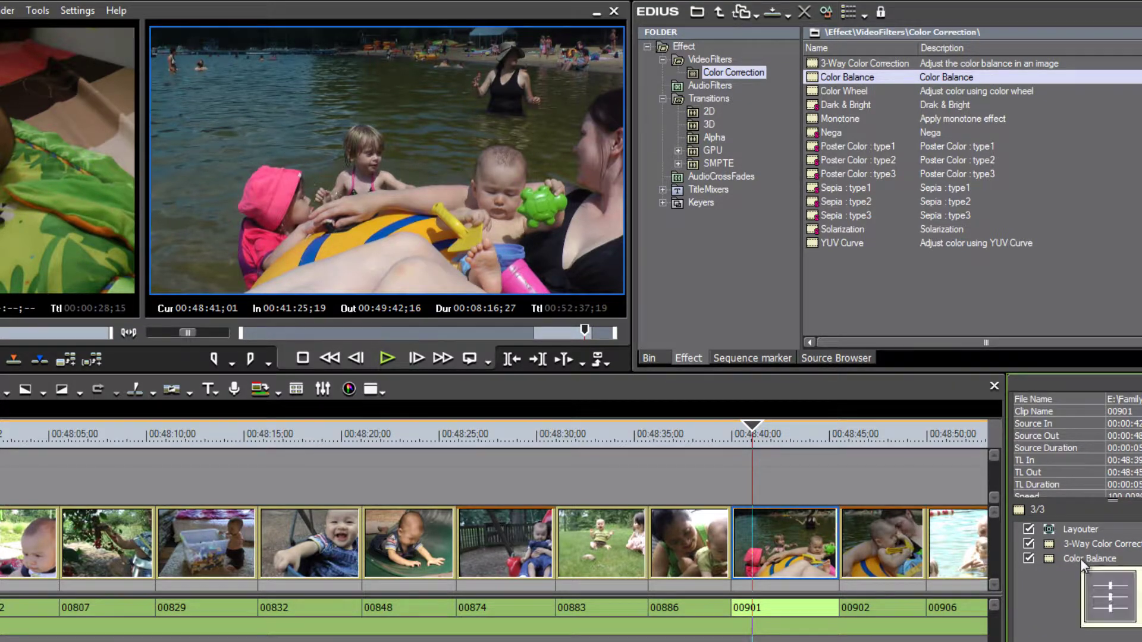
drag(1014, 253, 886, 219)
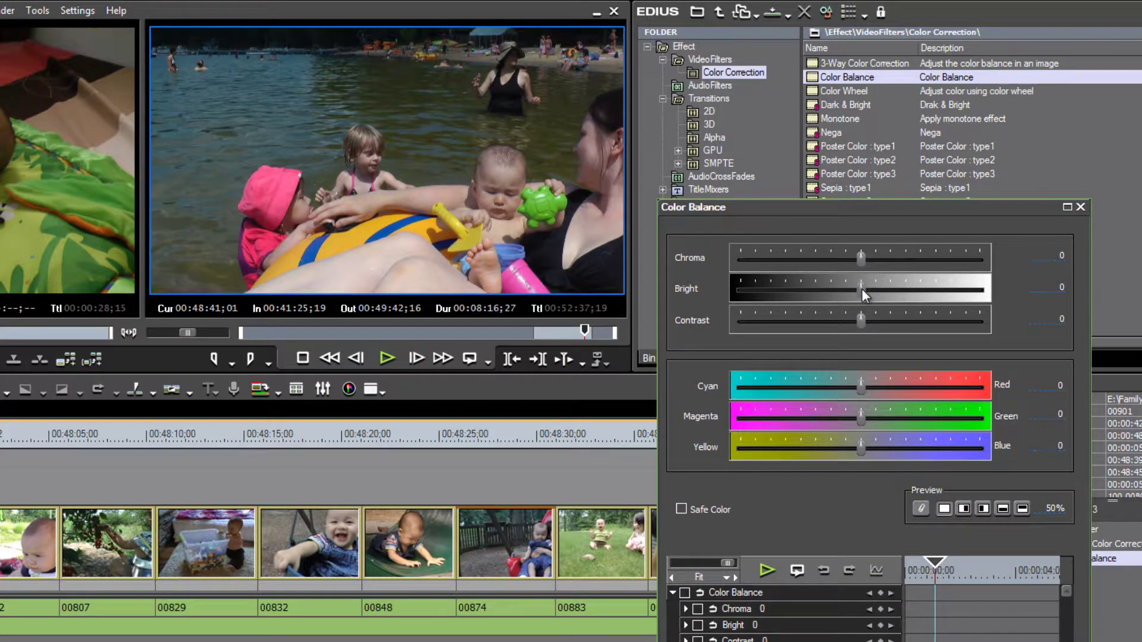
drag(861, 287, 856, 290)
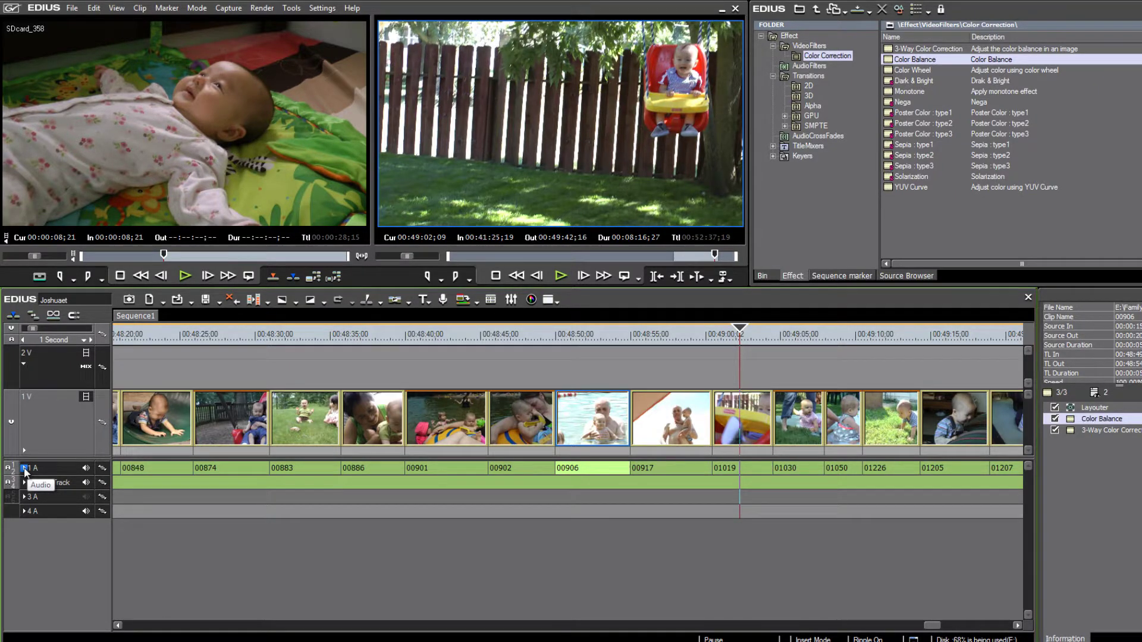
Step: Expand the 1A and Music Track audio waveforms and resize the tracks so that both waveforms fit in the timeline
click(25, 470)
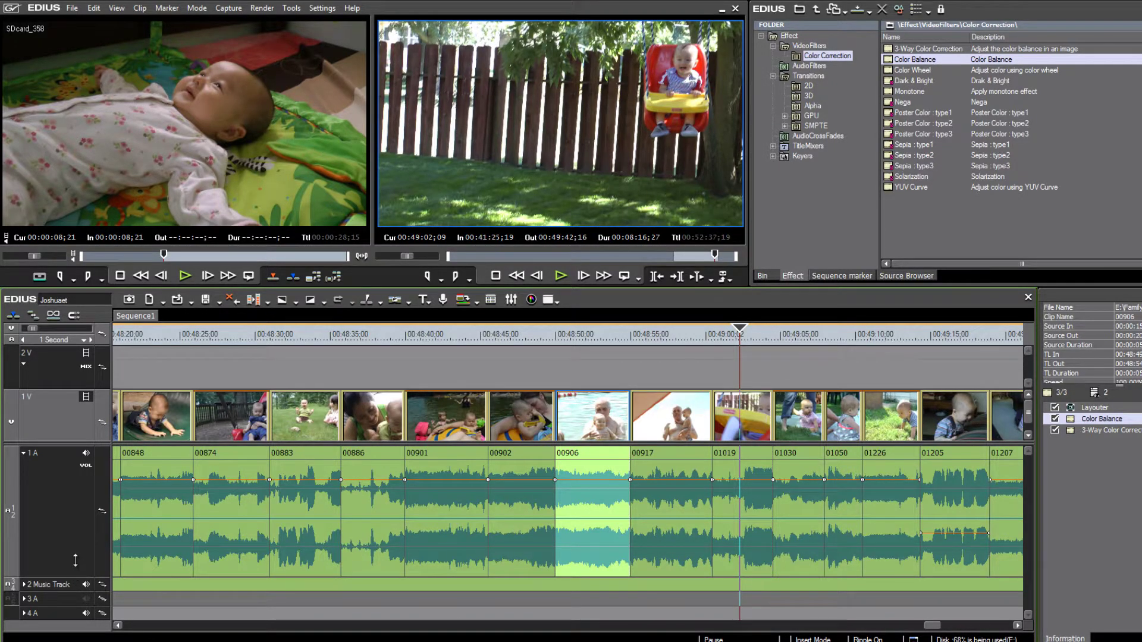
drag(68, 448, 70, 462)
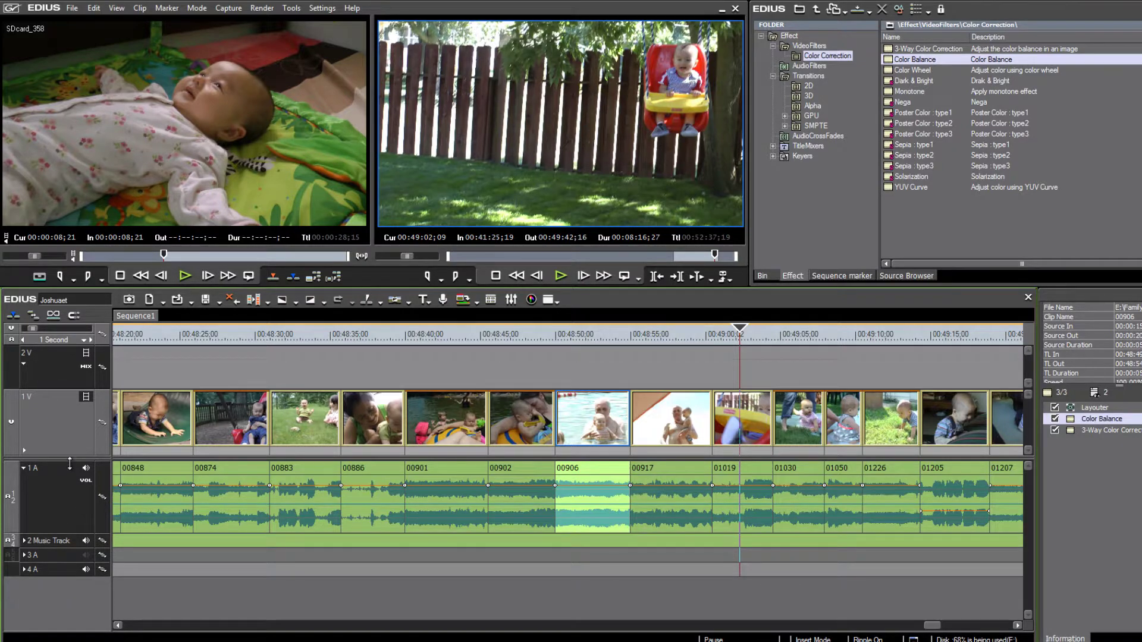
click(24, 541)
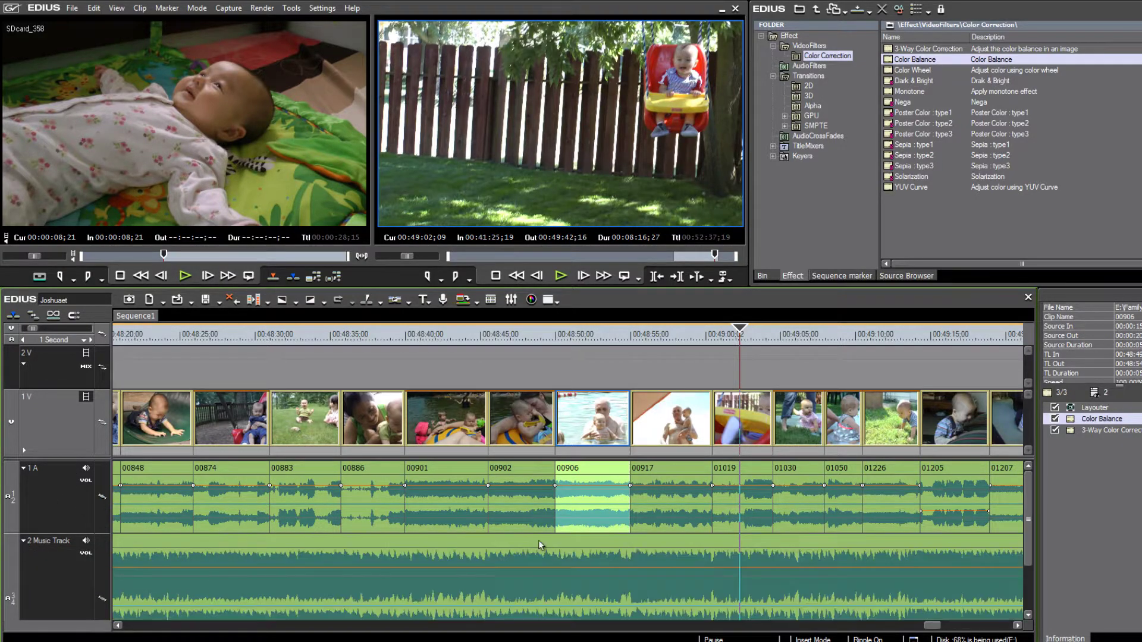
drag(761, 459, 812, 360)
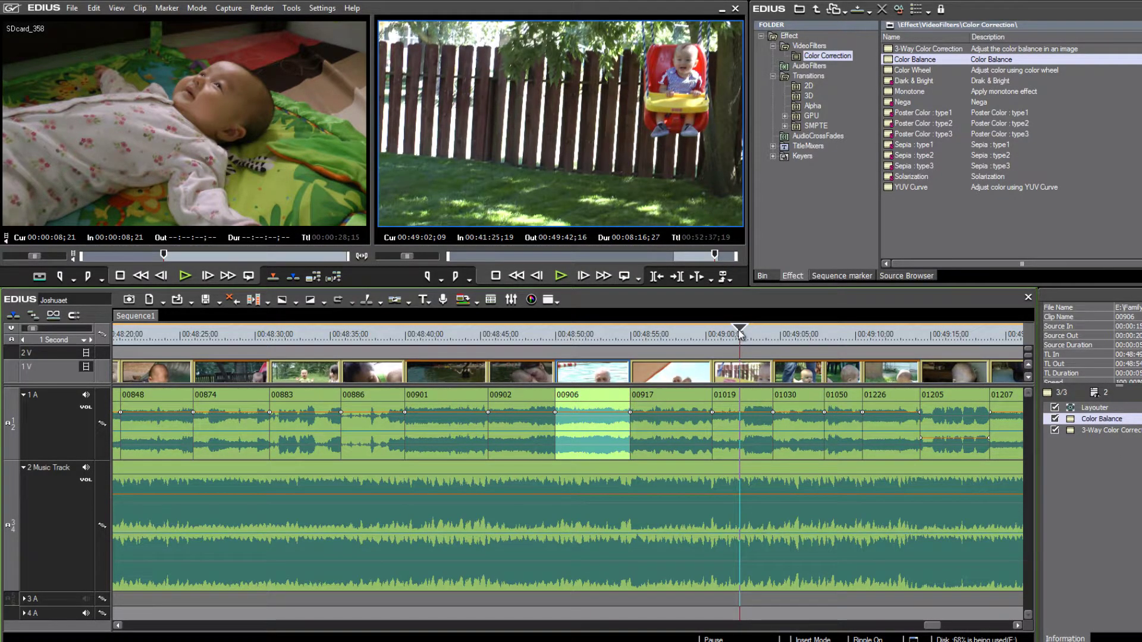
Step: Set the playhead at 00:48:35;21 and view the timeline at 5 Seconds scale around the change of songs near 00:46:40
click(407, 397)
click(339, 389)
scroll(340, 387, down, 2)
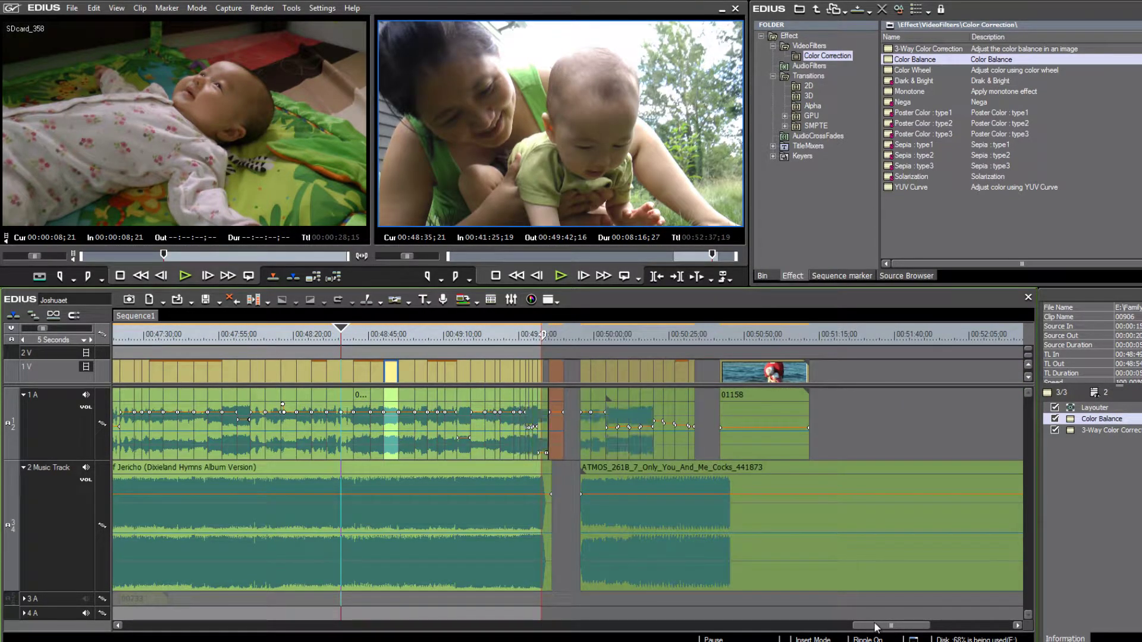
drag(870, 626, 821, 626)
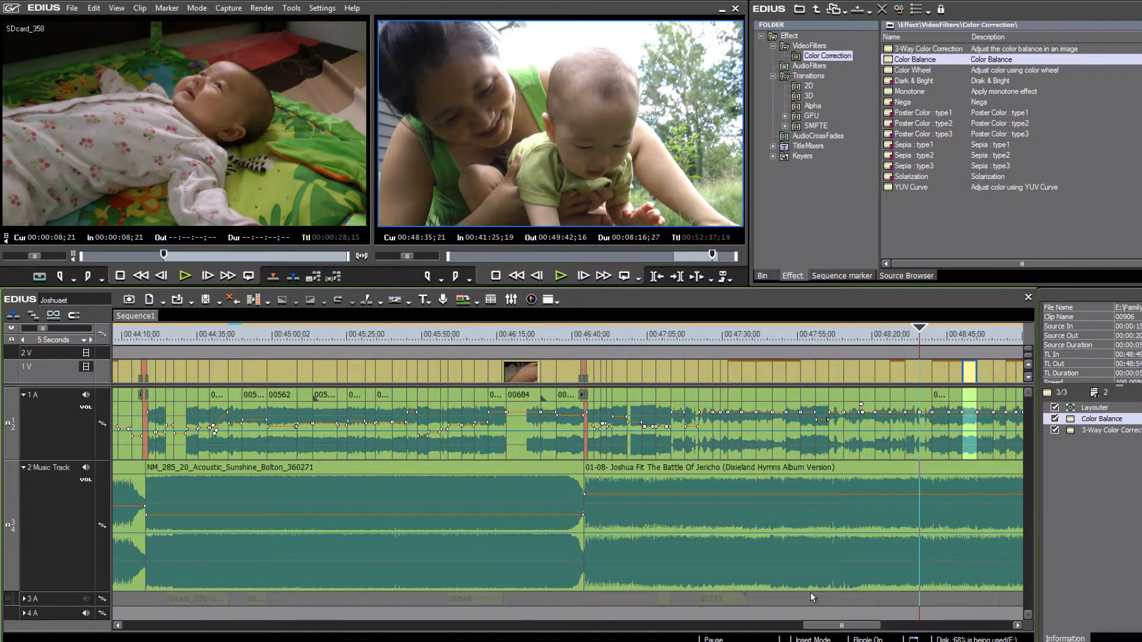
Step: Display the Audio Mixer and play the timeline around the song change near 00:46:40 to check the track levels
drag(580, 341, 574, 341)
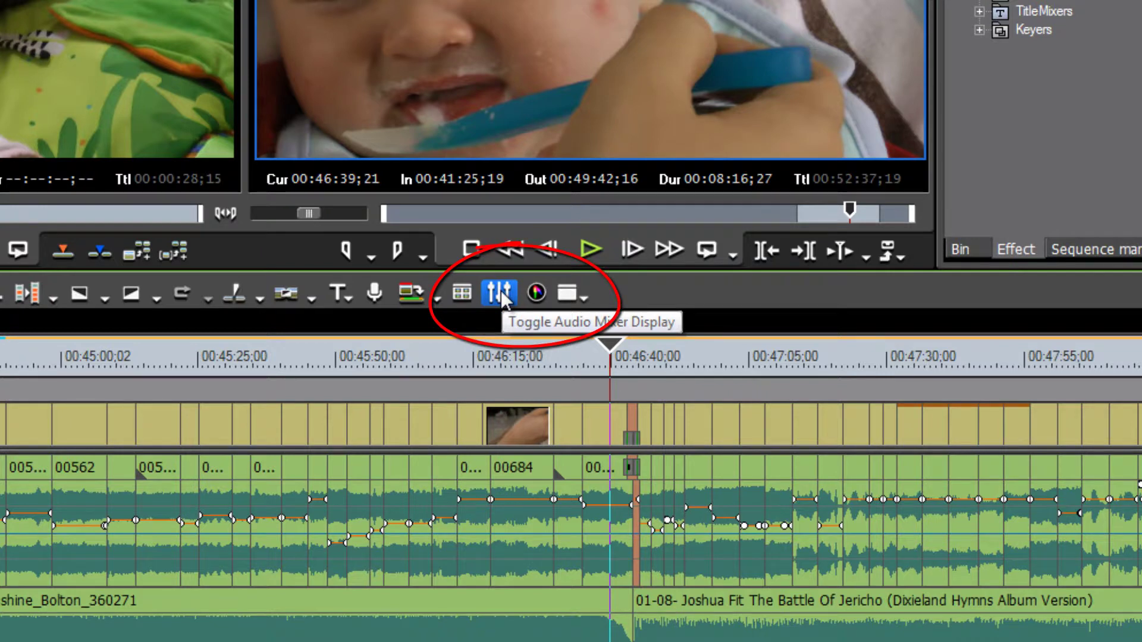
click(501, 290)
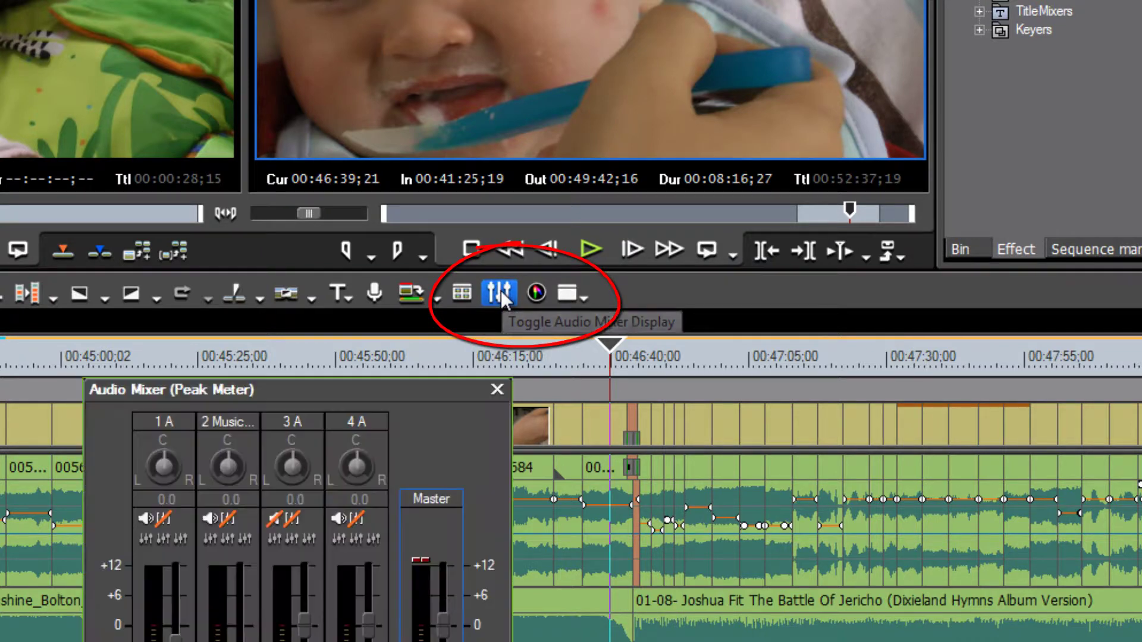
click(624, 351)
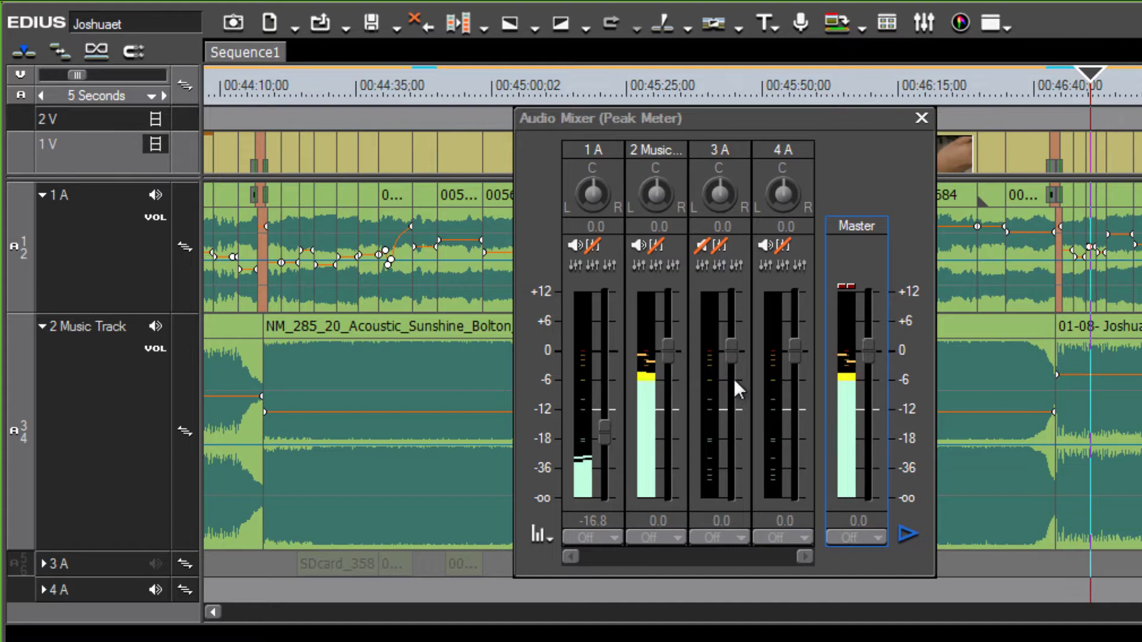
key(space)
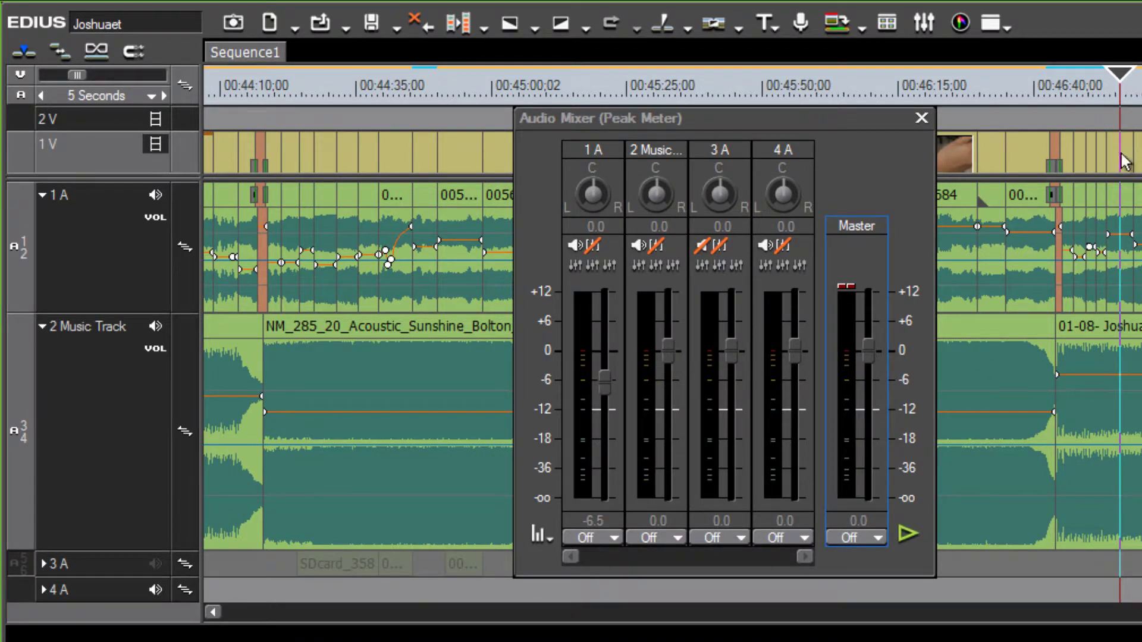
click(1065, 89)
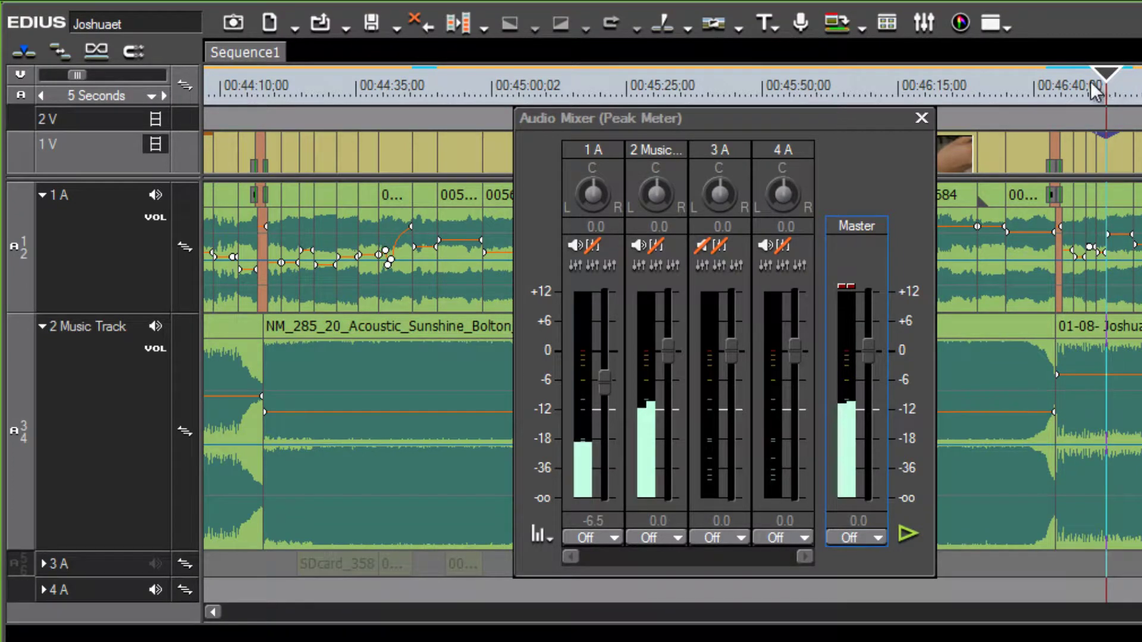
key(space)
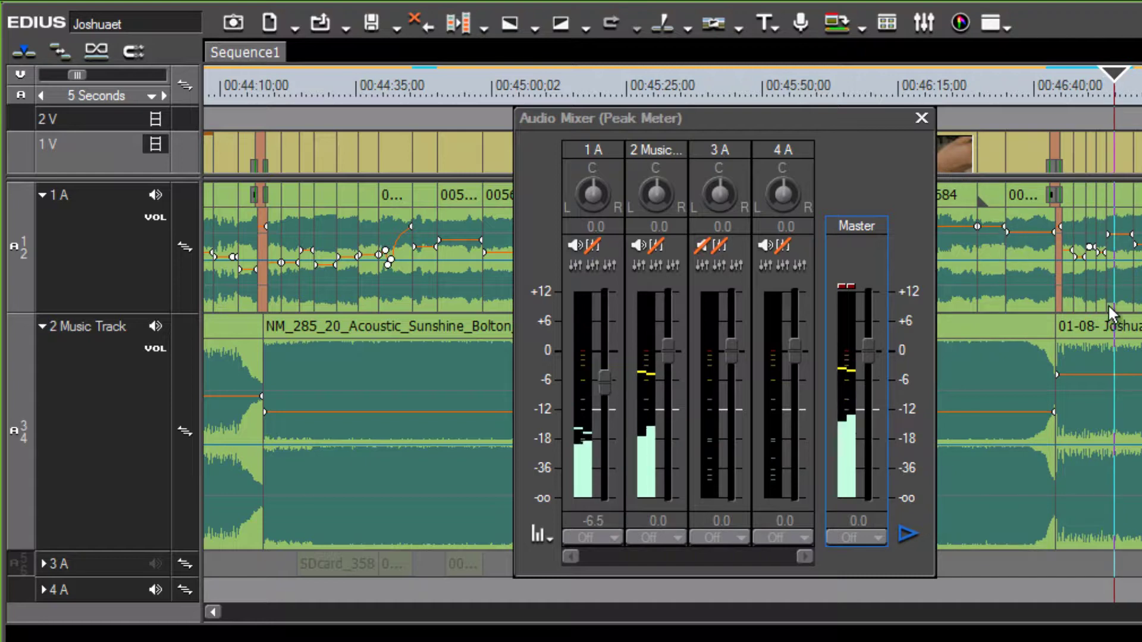
key(space)
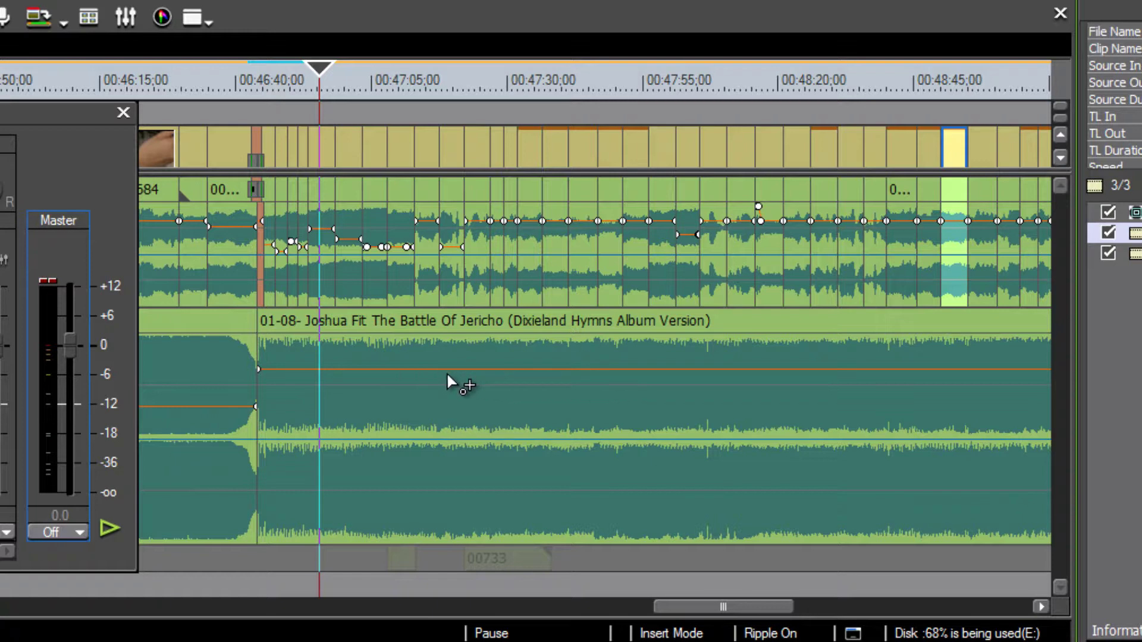
Step: Add two volume points to the Joshua Fit The Battle Of Jericho music clip's volume line, and undo them
key(alt)
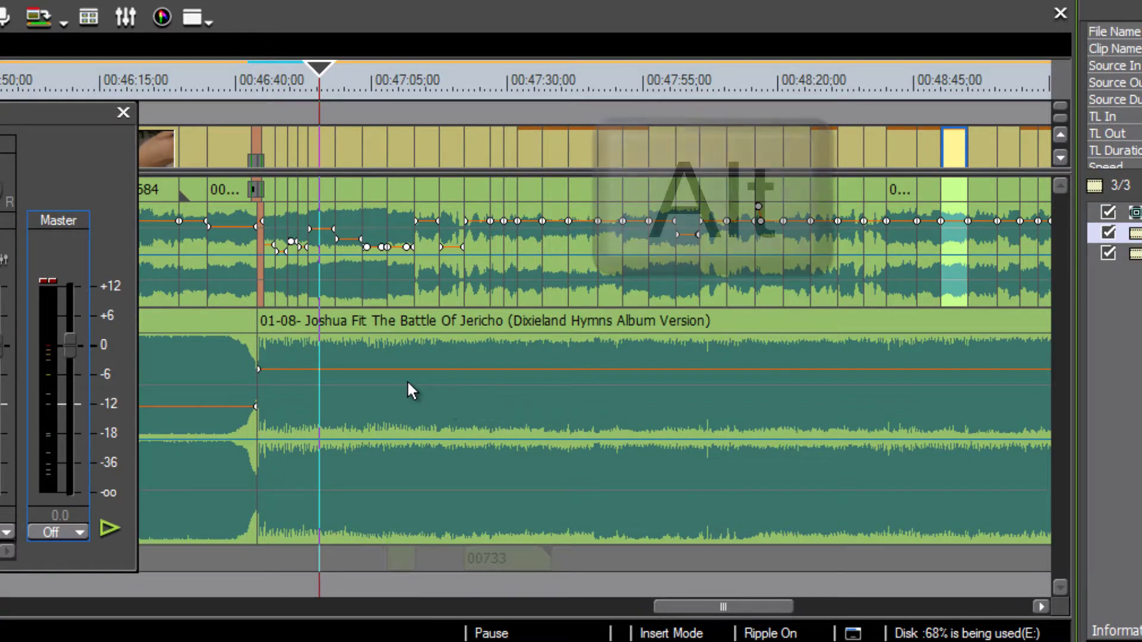
click(361, 369)
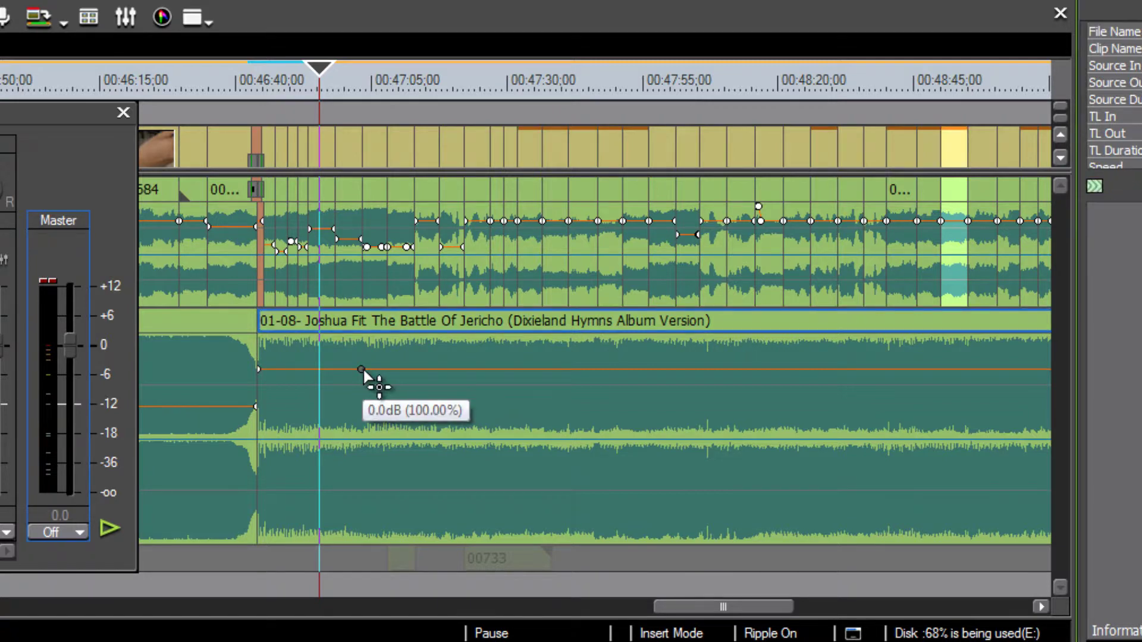
click(455, 369)
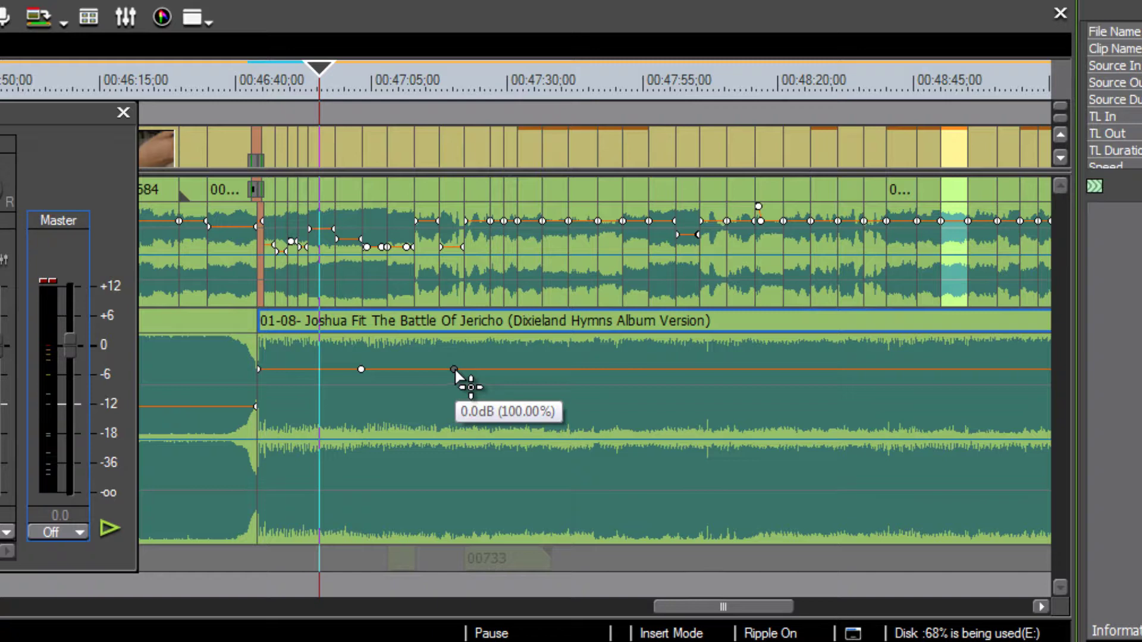
drag(455, 370, 468, 392)
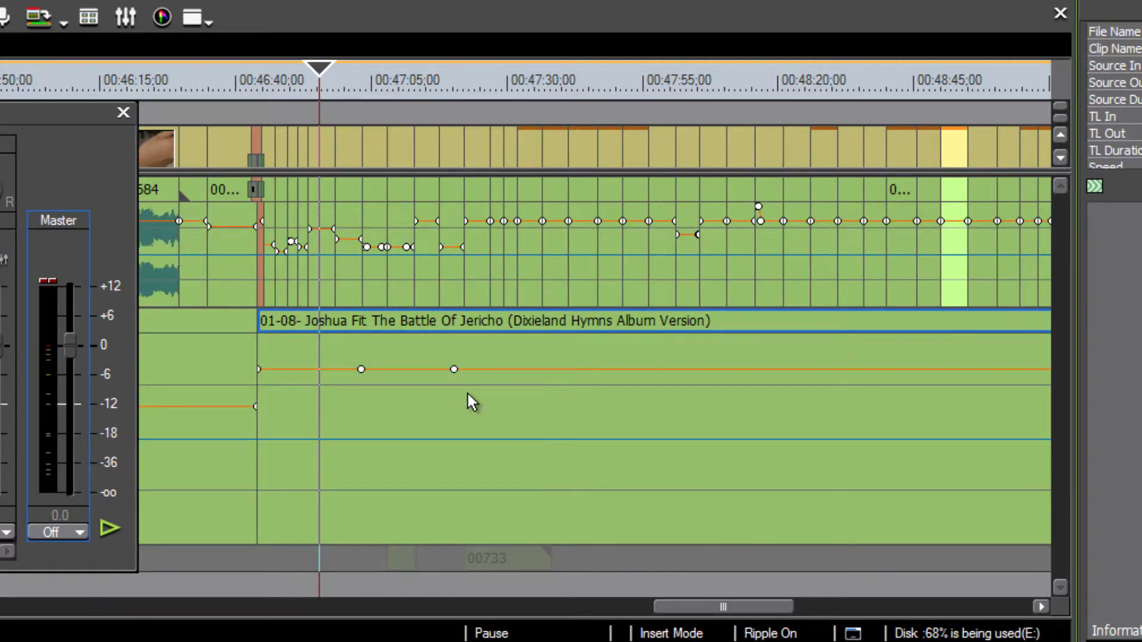
key(ctrl+z)
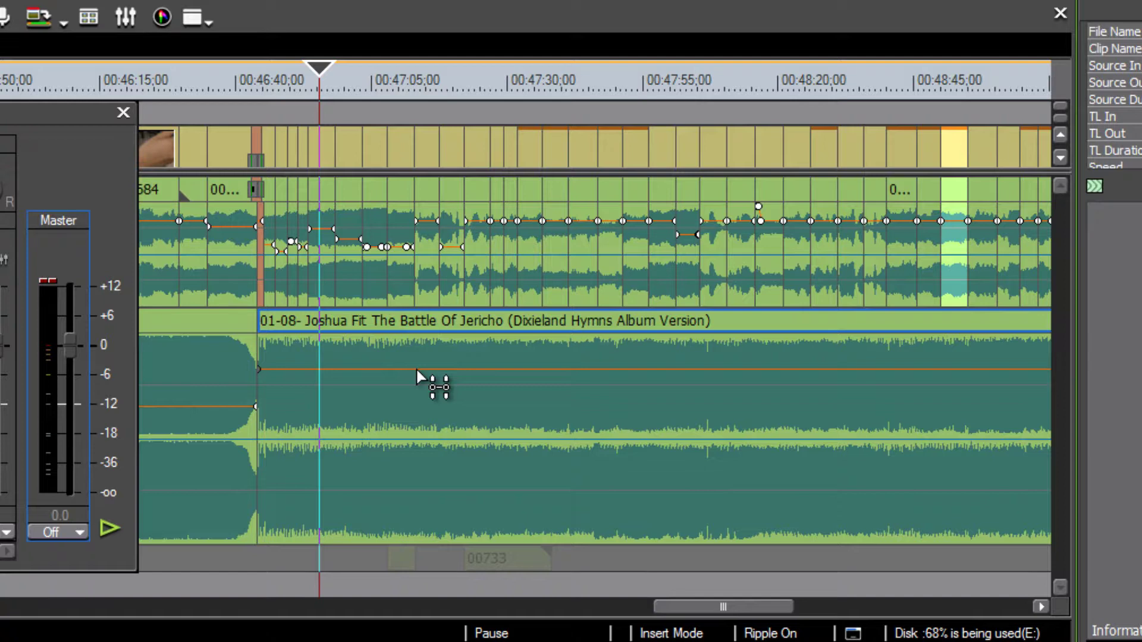
Step: Lower the whole volume line of the Joshua Fit The Battle Of Jericho clip to -4.1 dB and play the section to check levels
drag(415, 369, 421, 380)
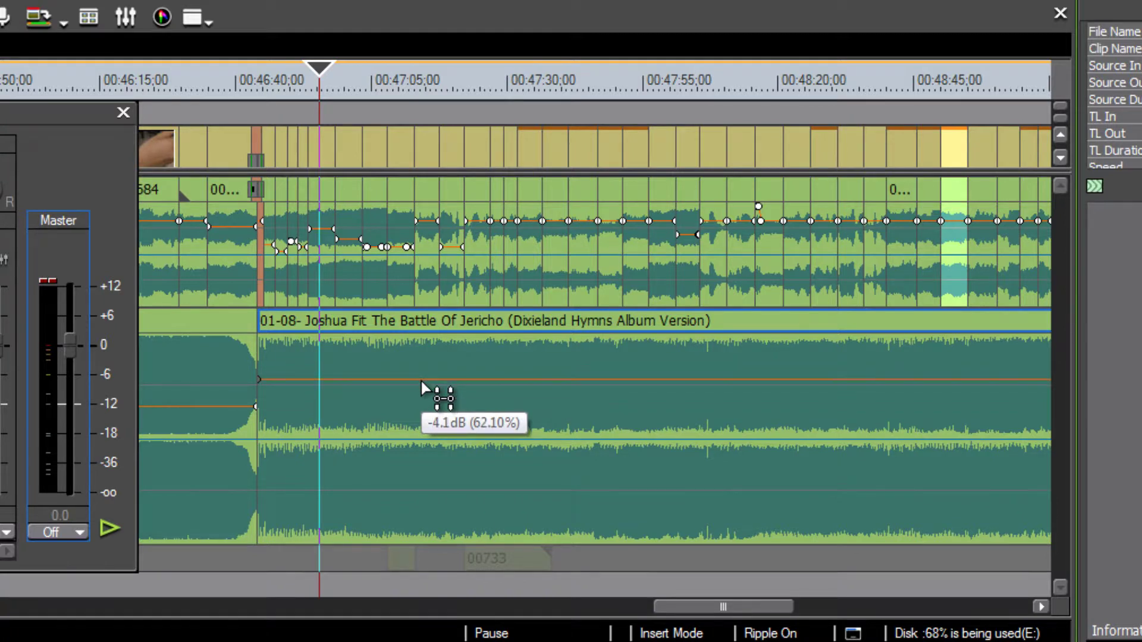
drag(421, 381, 421, 380)
drag(317, 67, 274, 72)
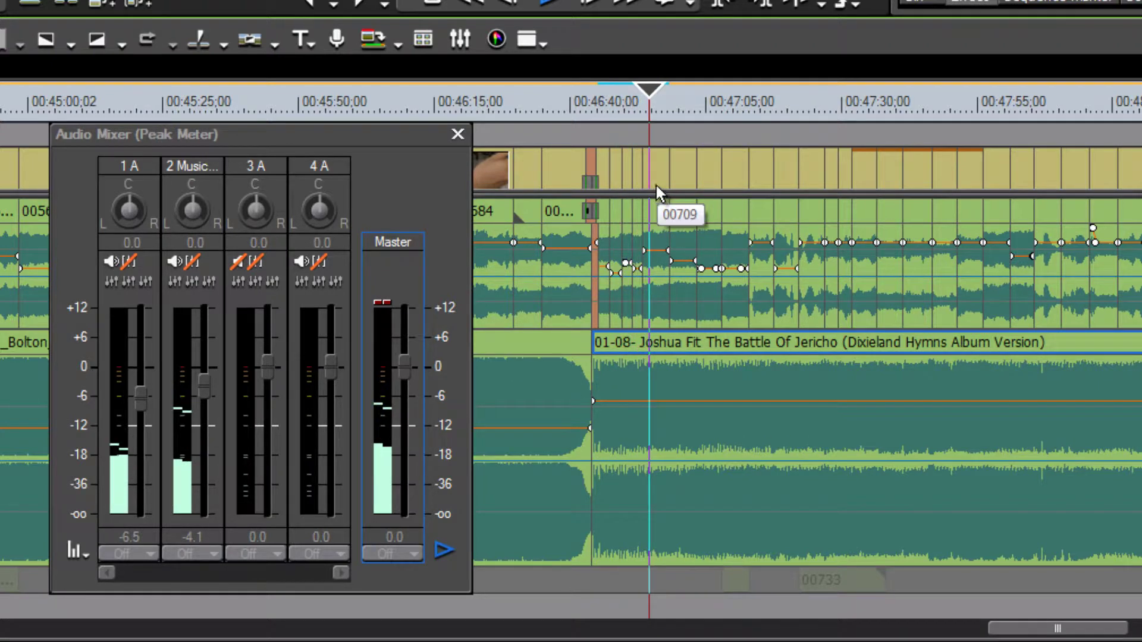
key(space)
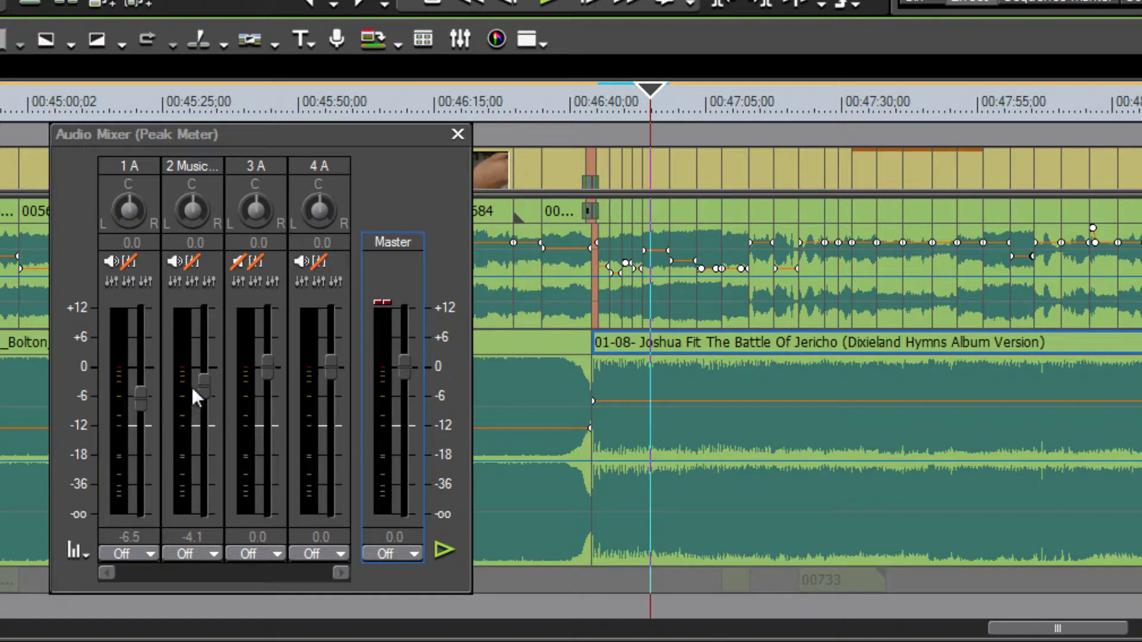
key(space)
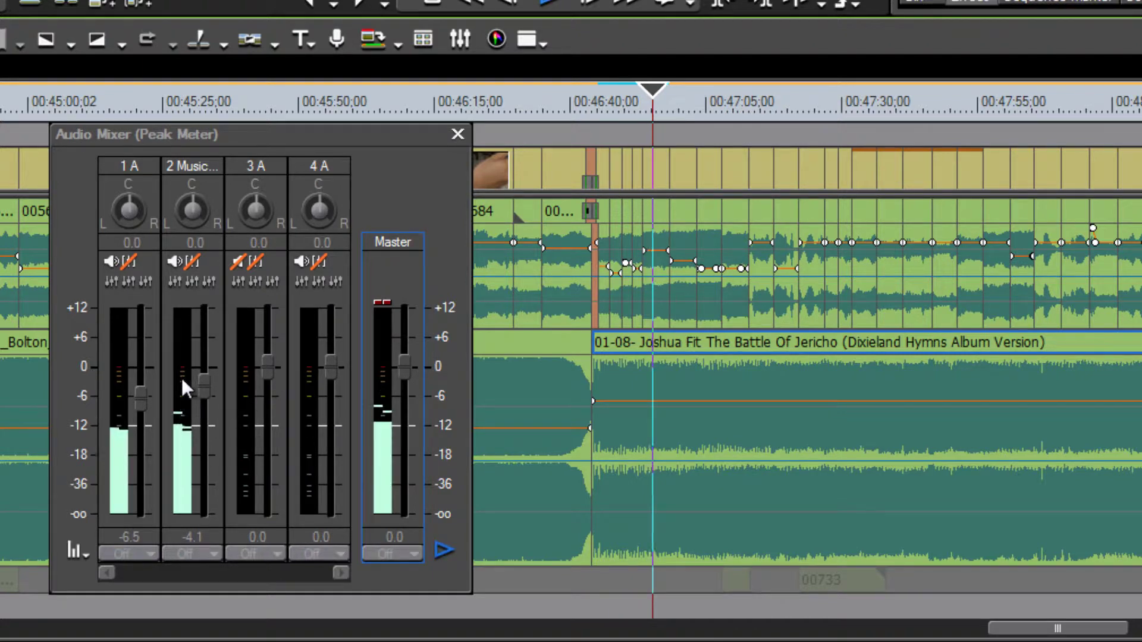
key(space)
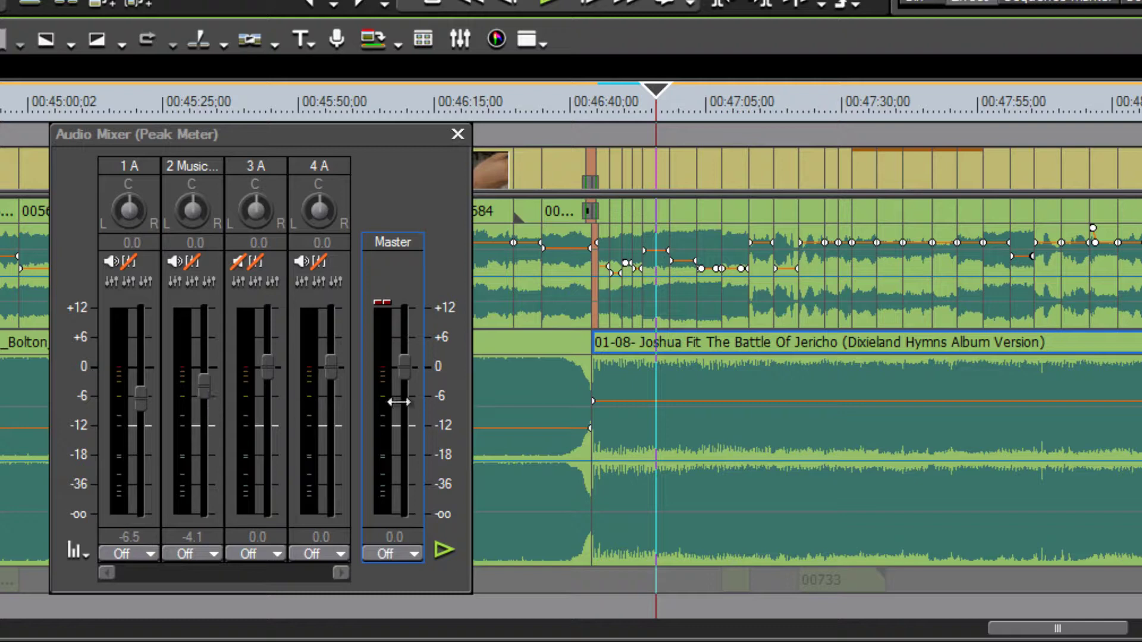
drag(658, 83, 617, 100)
key(space)
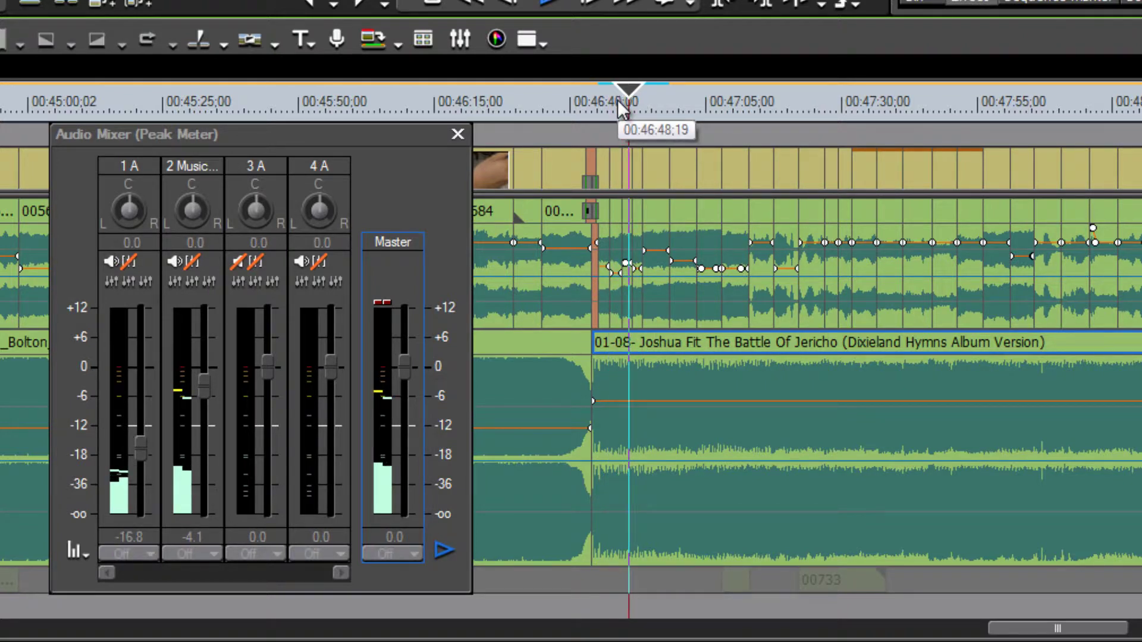
key(space)
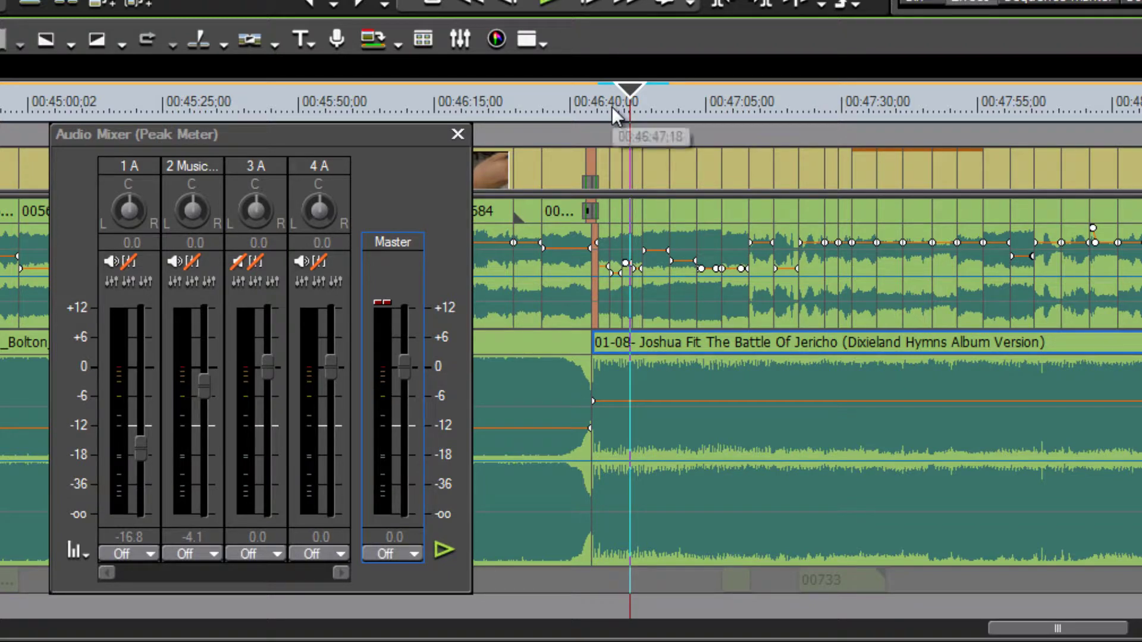
Step: Raise the whole volume line of the Joshua Fit The Battle Of Jericho clip to +3.7 dB and play it from about 00:46:49
click(202, 387)
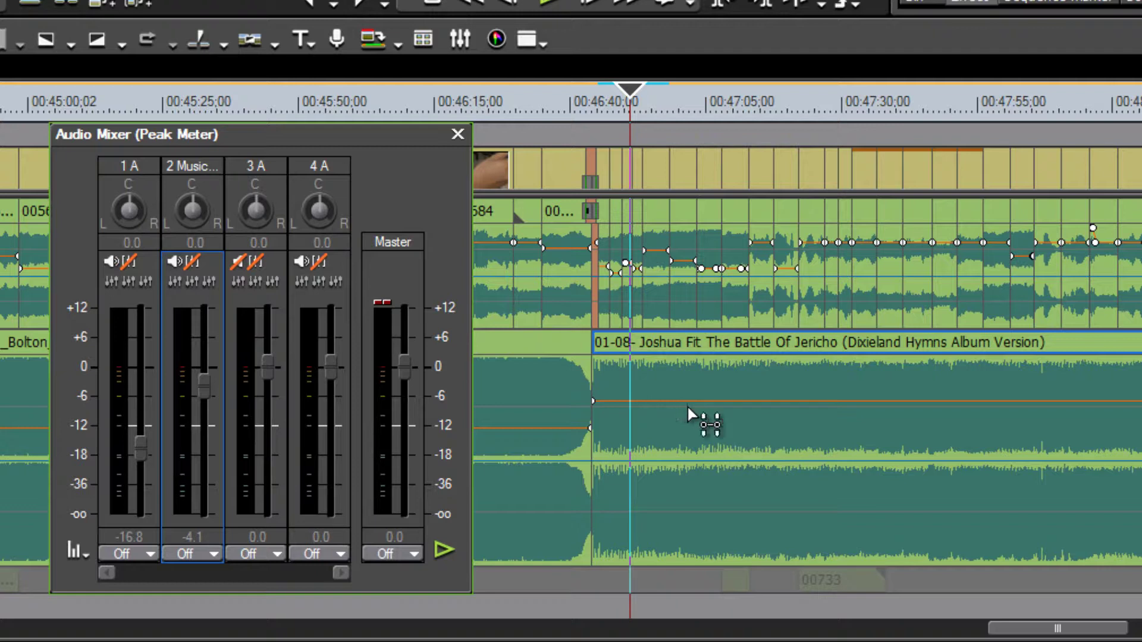
drag(687, 408, 688, 387)
key(space)
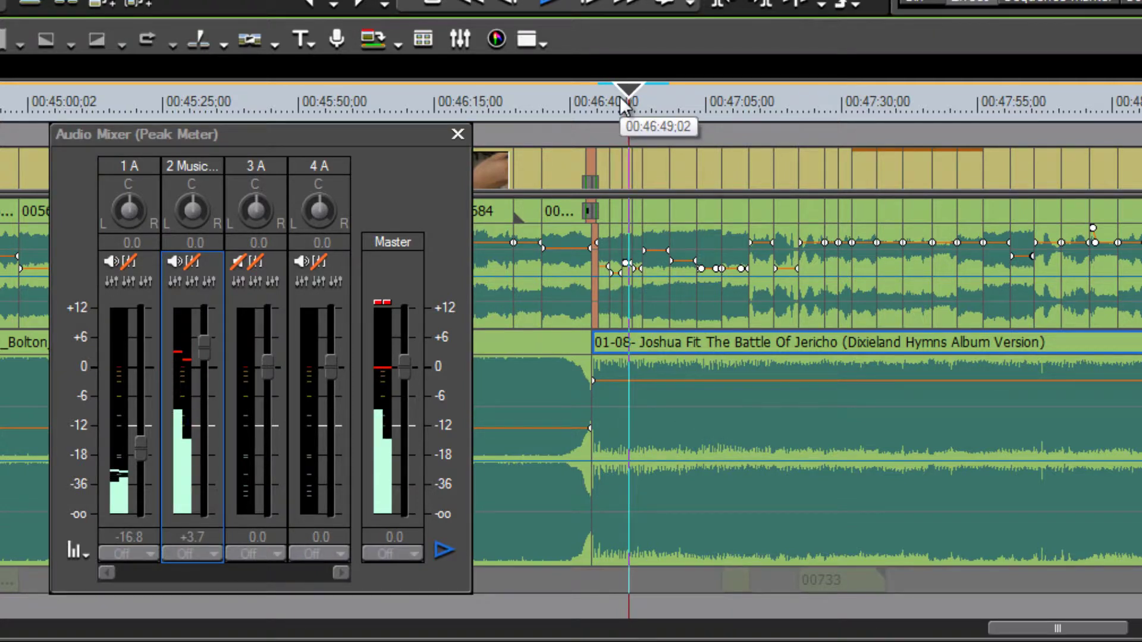
key(space)
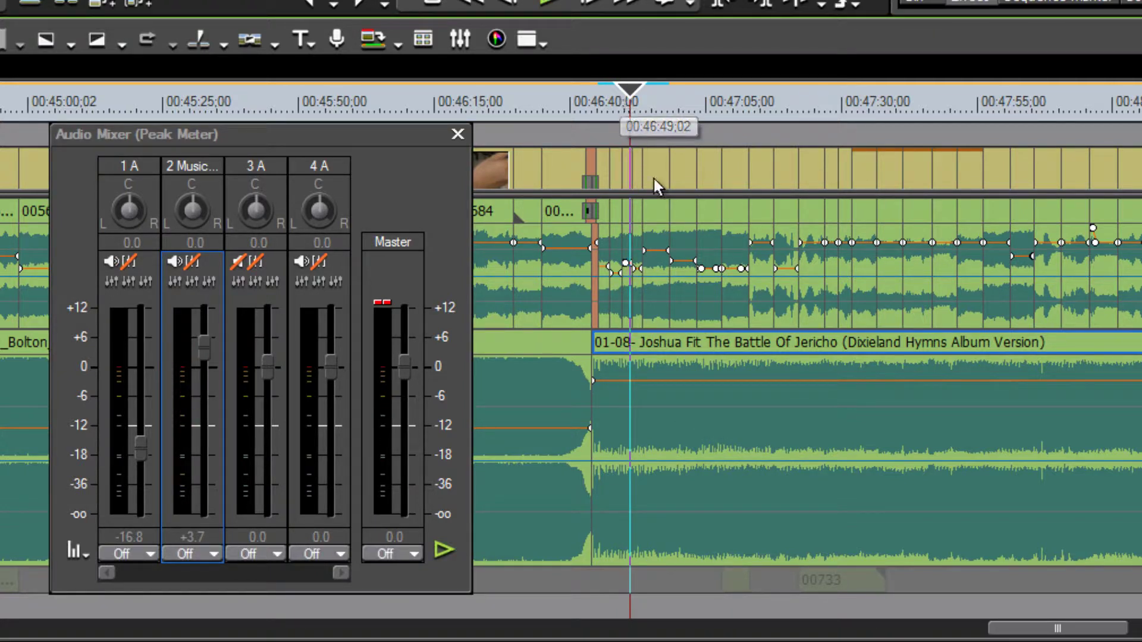
key(space)
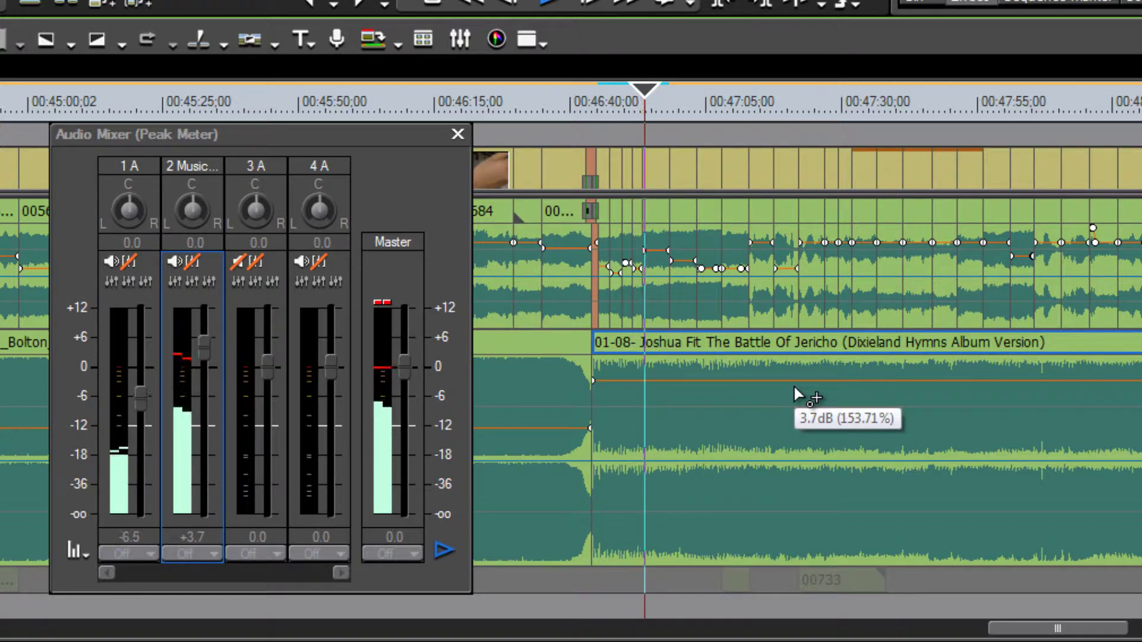
key(space)
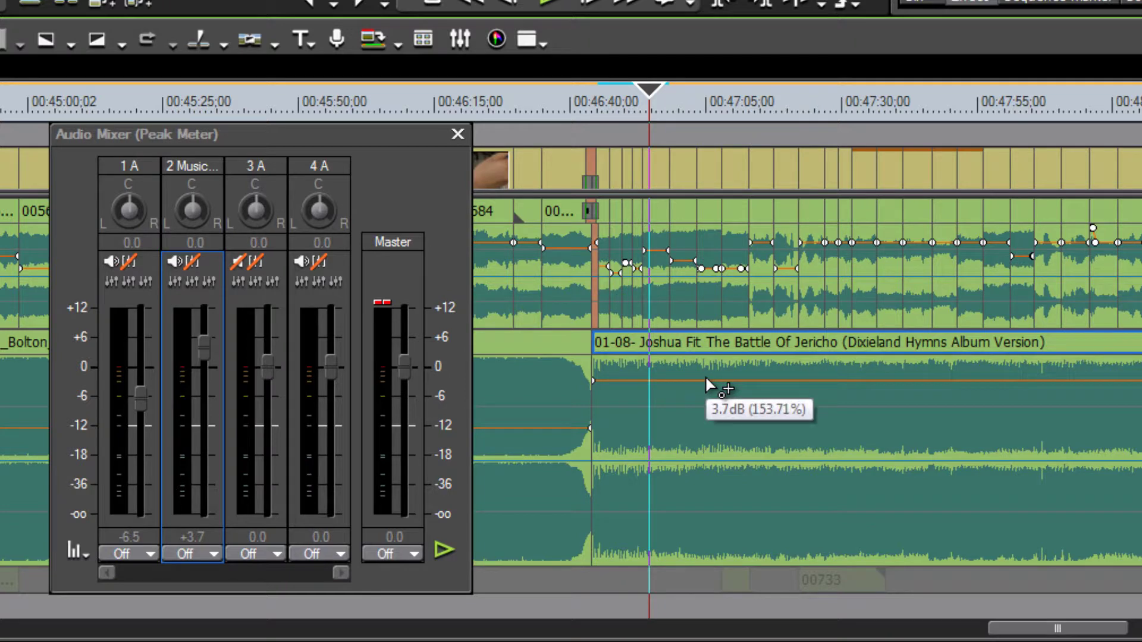
Step: Set the whole volume line of the Joshua Fit The Battle Of Jericho clip to -6.3 dB and play the section again
drag(706, 379, 703, 409)
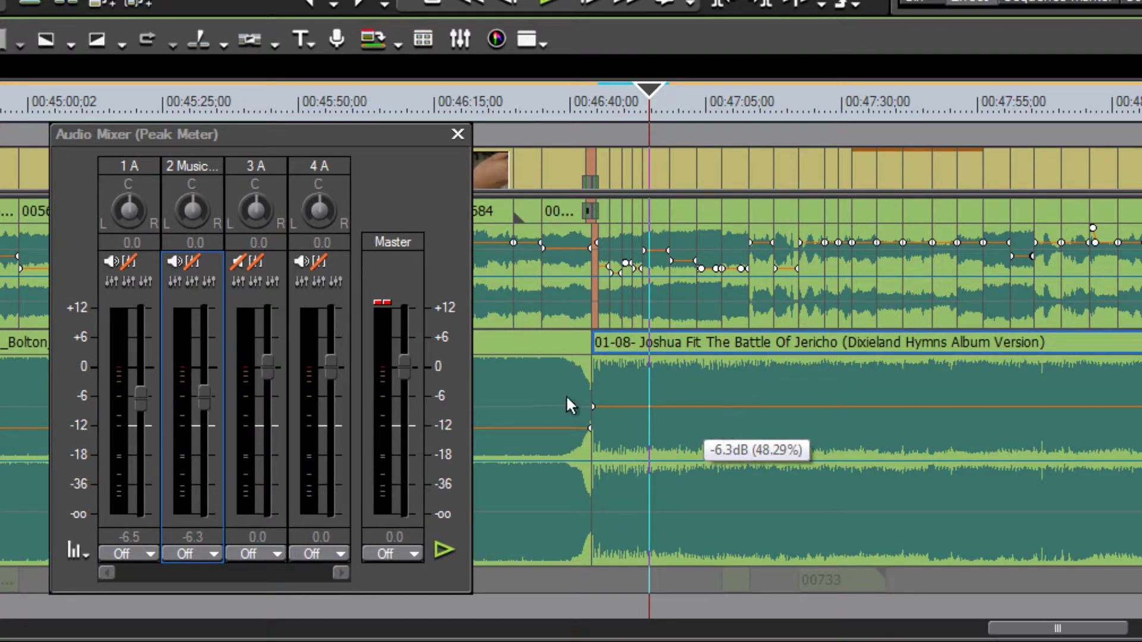
click(629, 97)
key(space)
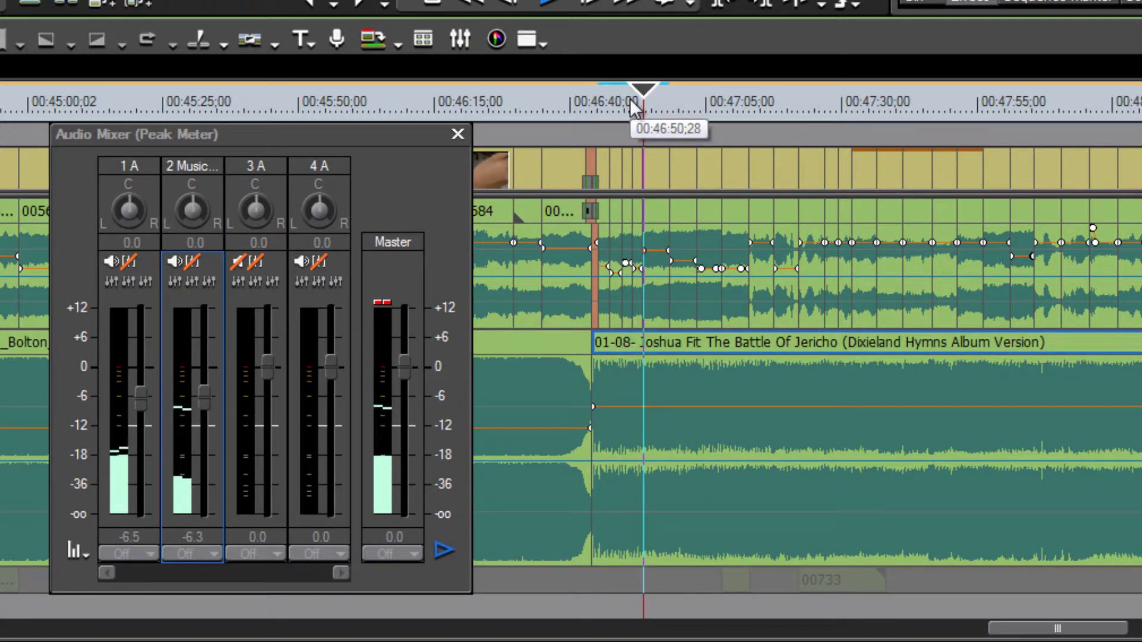
key(space)
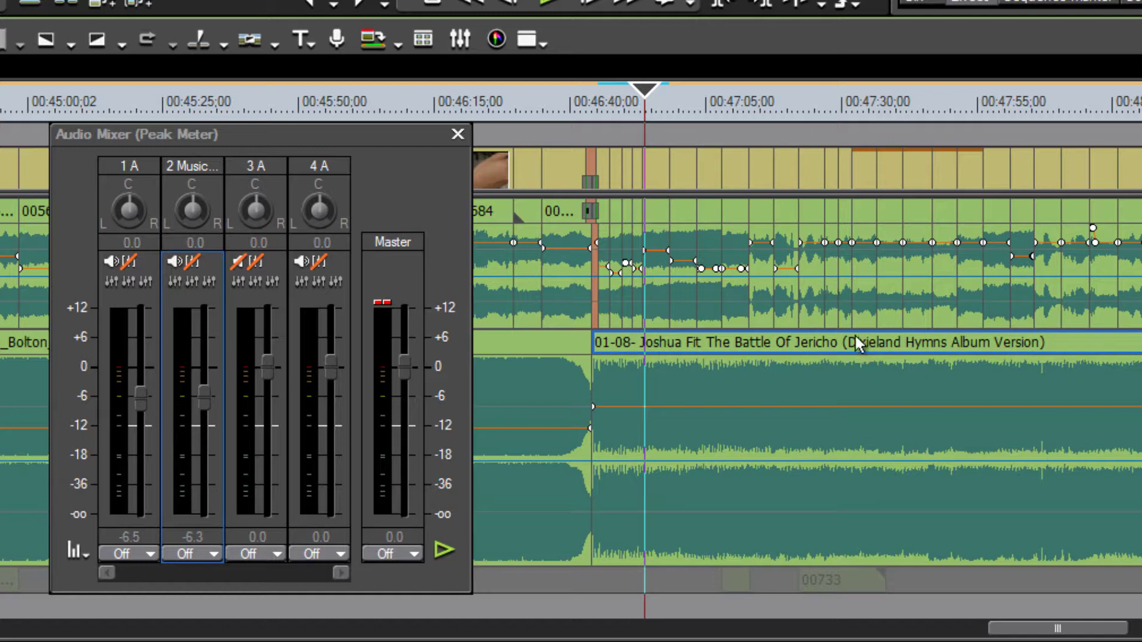
Step: Play the timeline from about 00:45:05 and move the Audio Mixer clear of the clips being edited
drag(413, 138, 478, 411)
click(643, 89)
drag(643, 89, 62, 117)
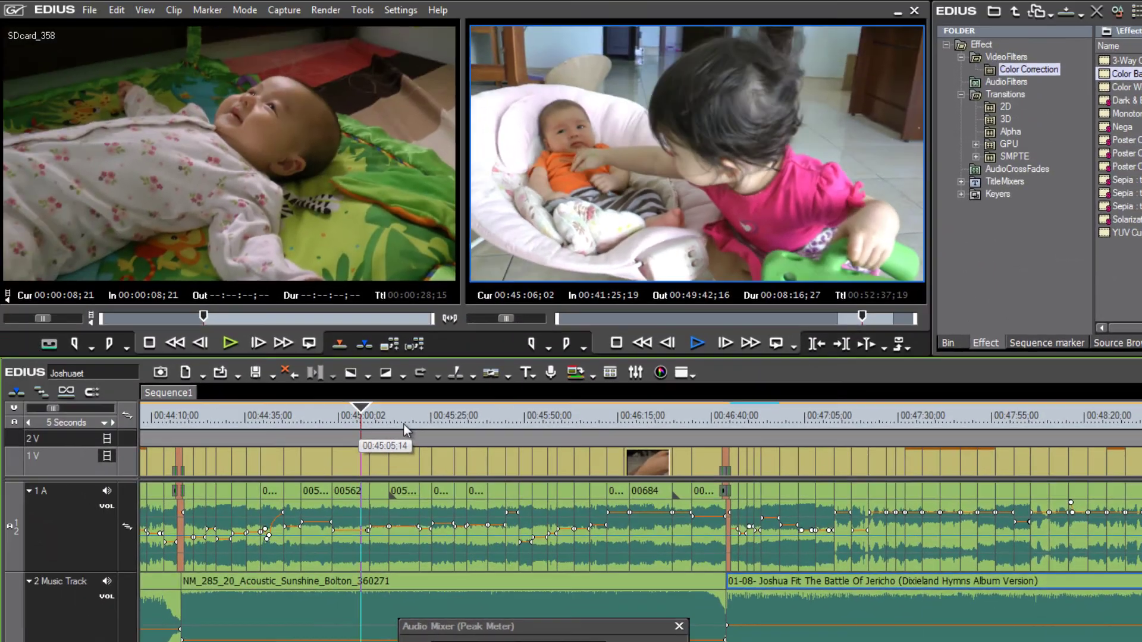
key(space)
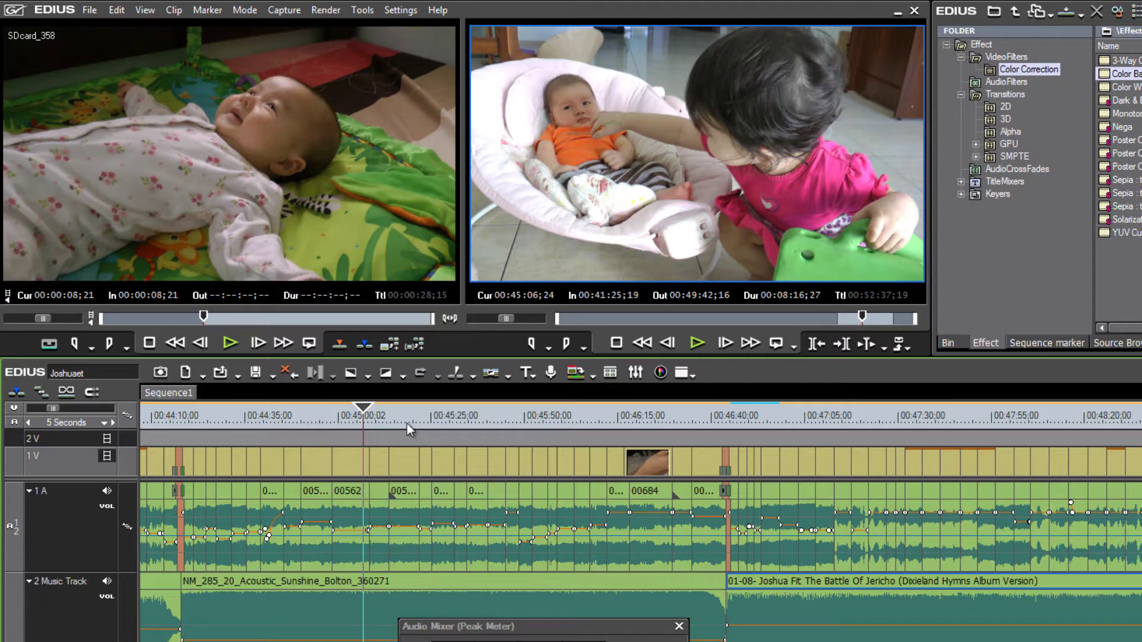
double_click(604, 630)
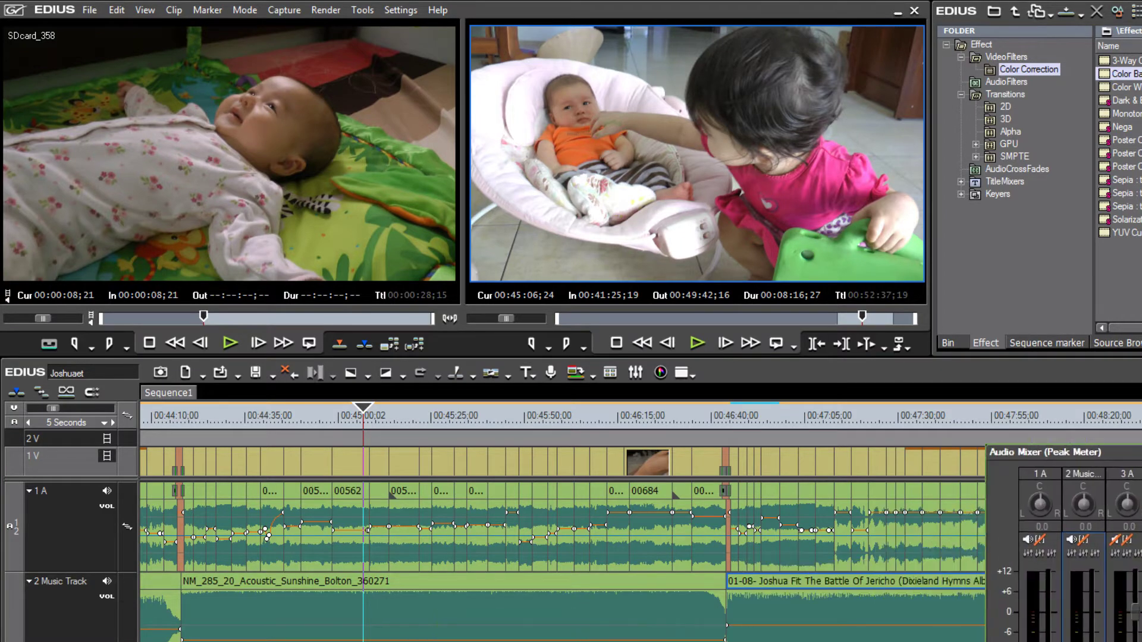
Step: Review the audio from about 00:44:51 and adjust the volume line of the 1A clip just before 00562
drag(364, 414, 331, 416)
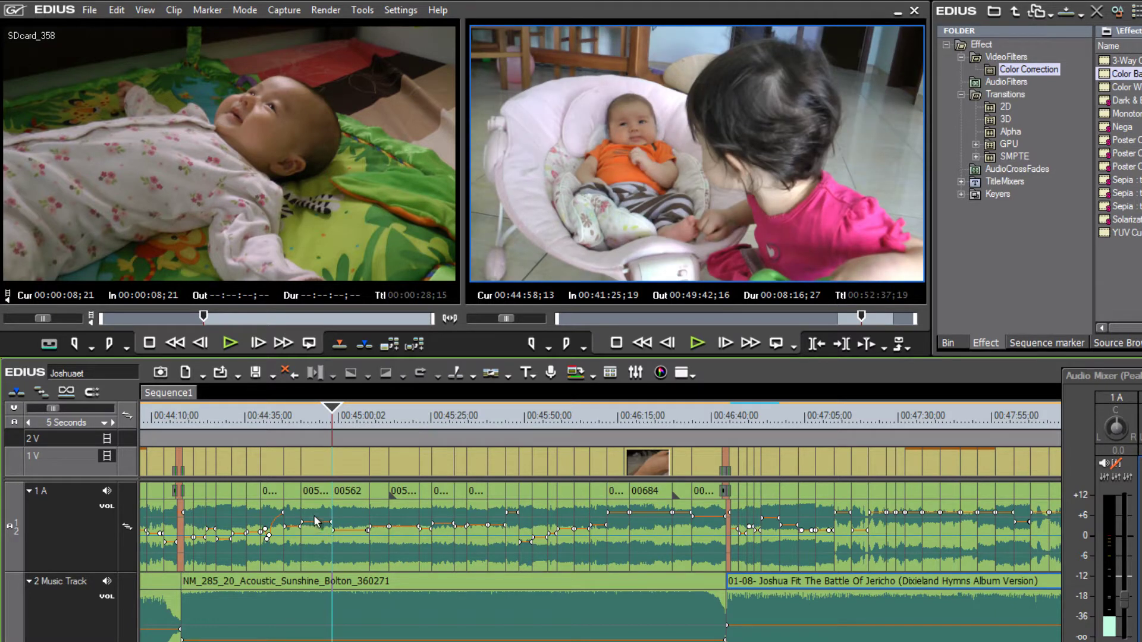
drag(334, 417, 313, 415)
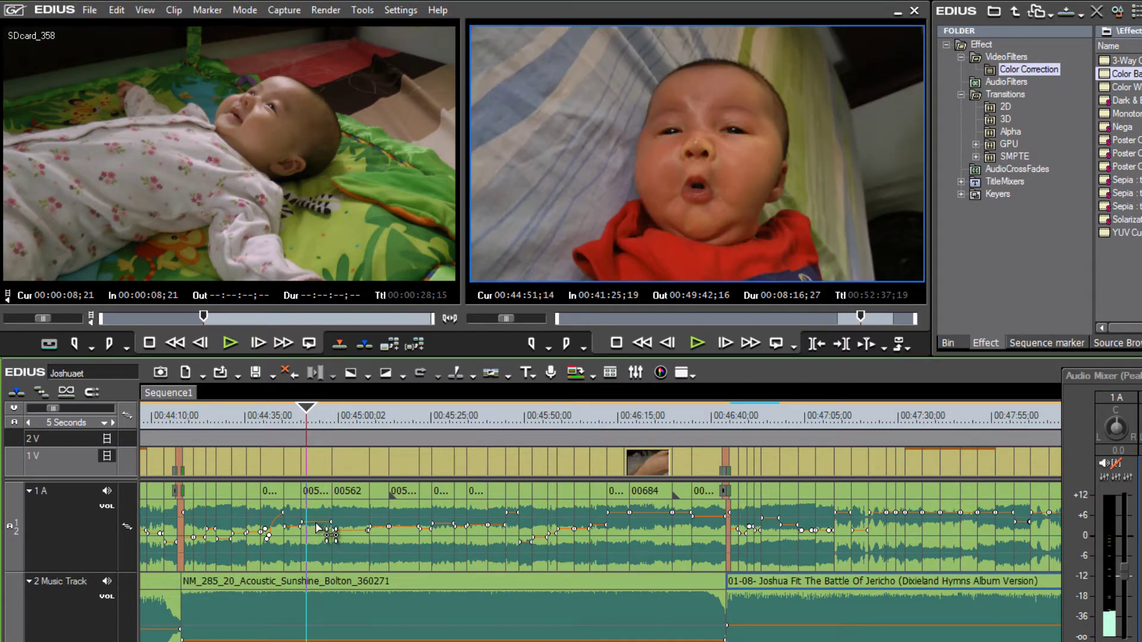
click(318, 535)
drag(318, 535, 318, 529)
Step: Select clip 00562's audio with the playhead at 00:45:00;26, and move the Audio Mixer so all its channels show
drag(319, 410, 301, 415)
click(341, 424)
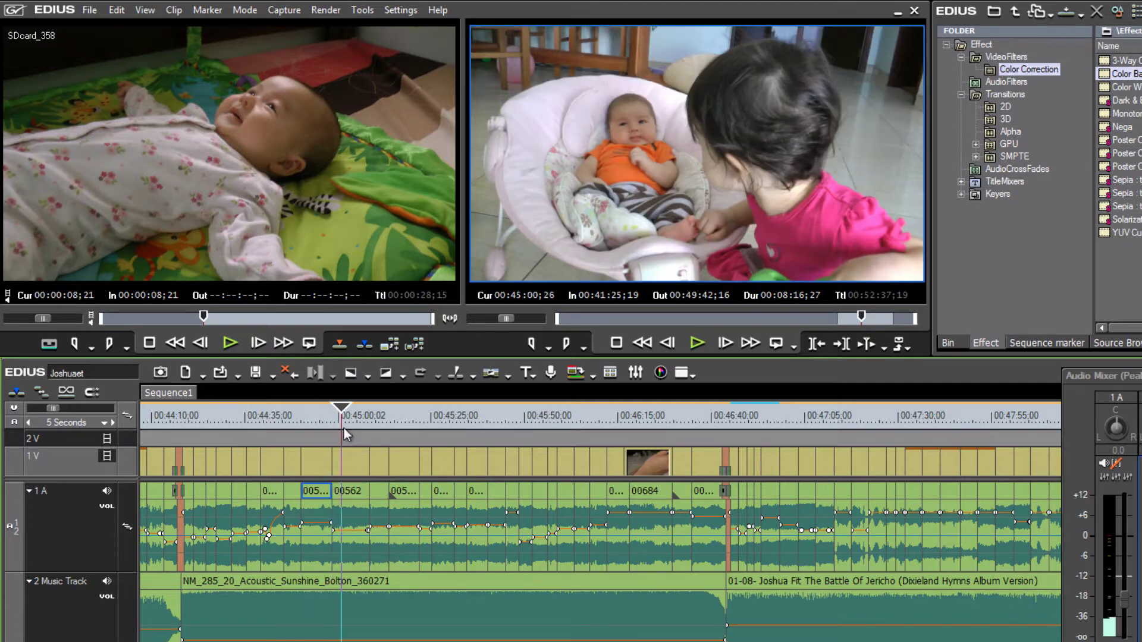
click(351, 530)
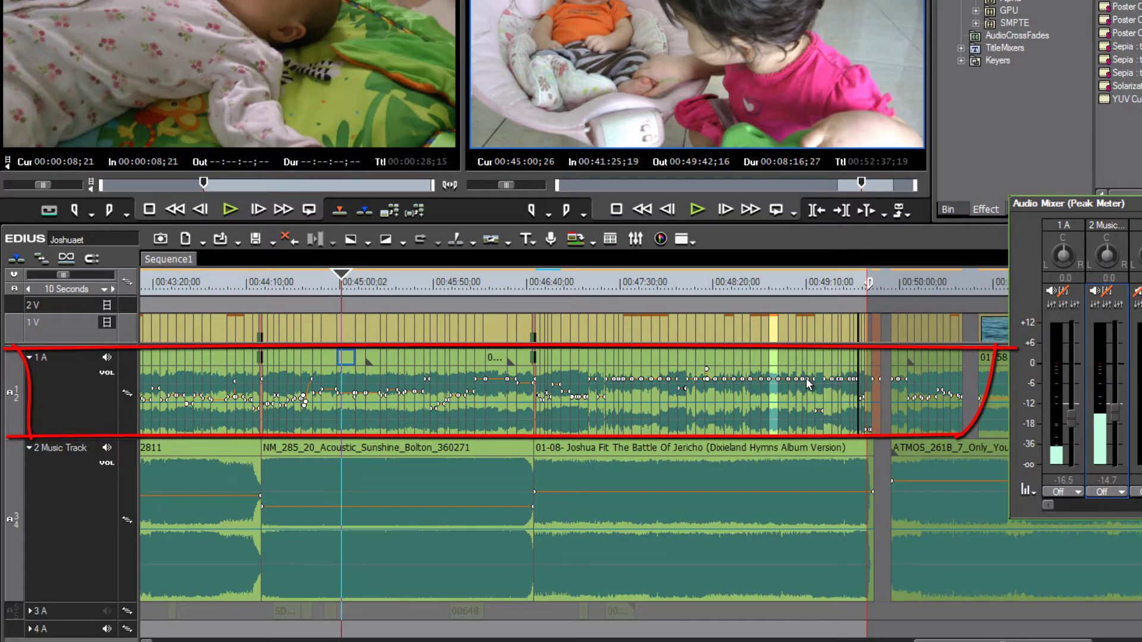
mouse_move(1071, 204)
mouse_down()
mouse_move(1016, 220)
mouse_move(1061, 223)
mouse_up()
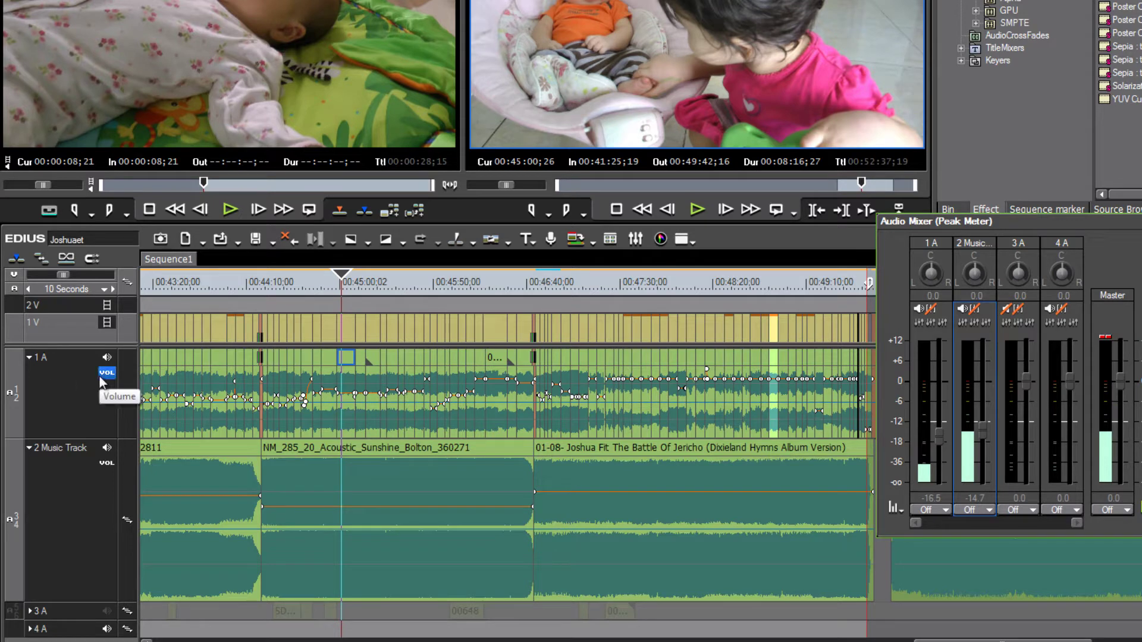
Step: Rename audio track 1A as Ambient, with the Audio Mixer moved slightly so its channel names stay readable
mouse_move(1023, 223)
mouse_down()
mouse_move(1055, 222)
mouse_move(1020, 234)
mouse_up()
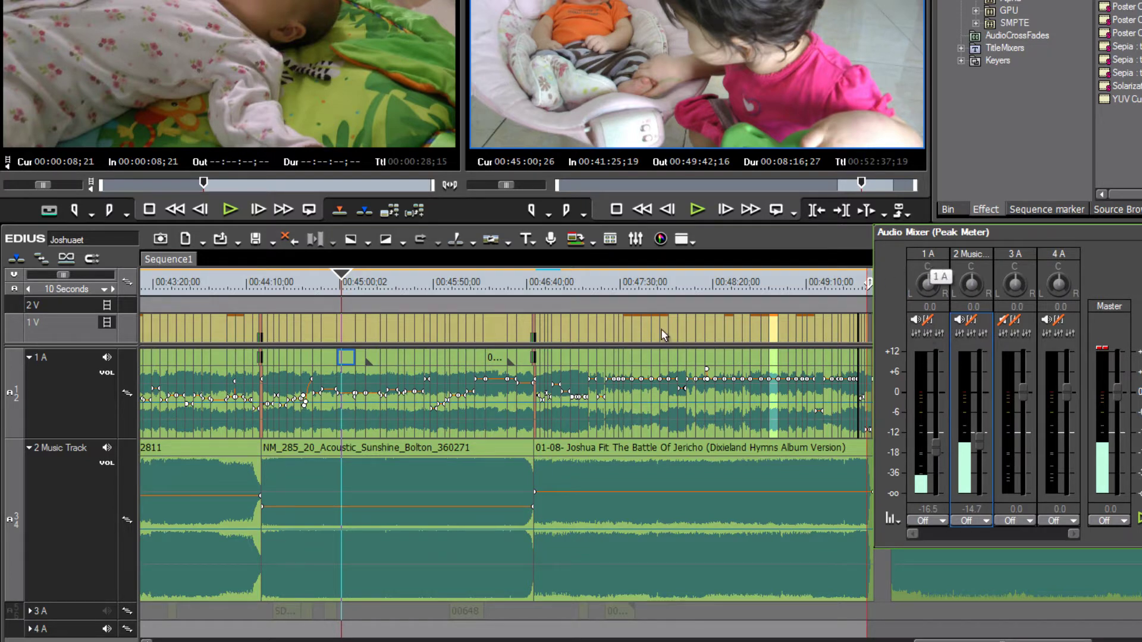
click(38, 357)
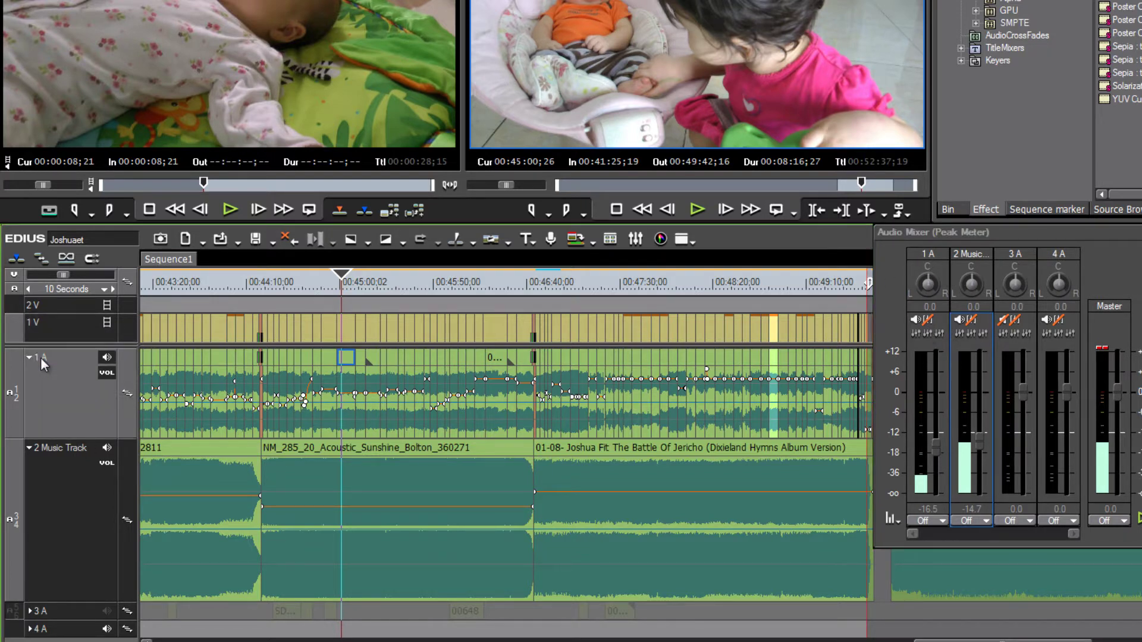
right_click(40, 358)
click(94, 578)
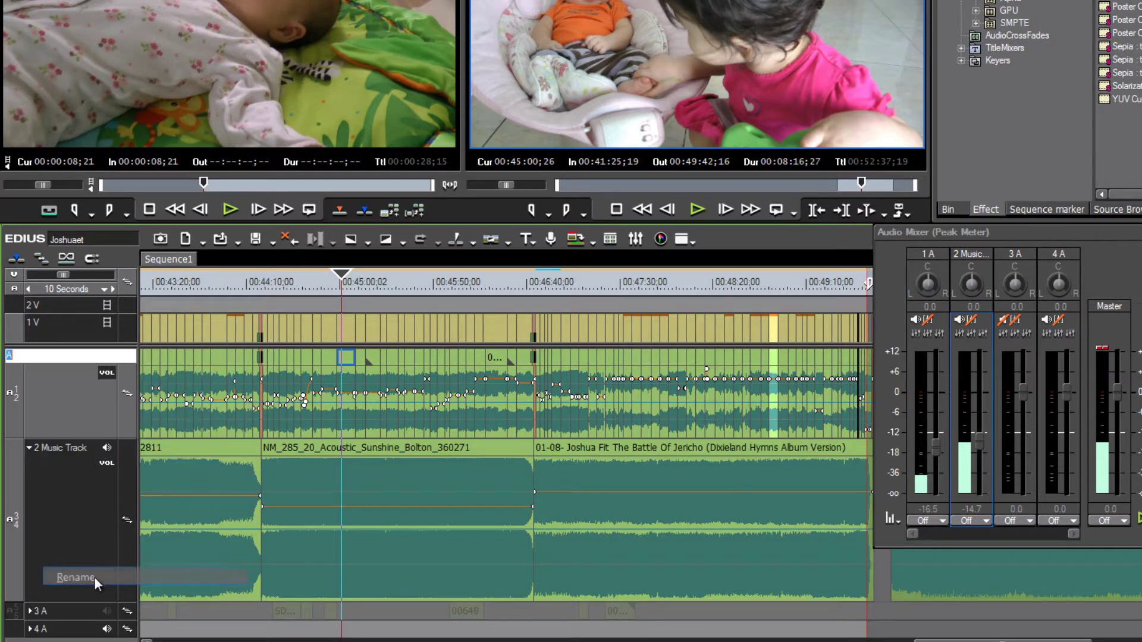
text(Ambient)
key(Return)
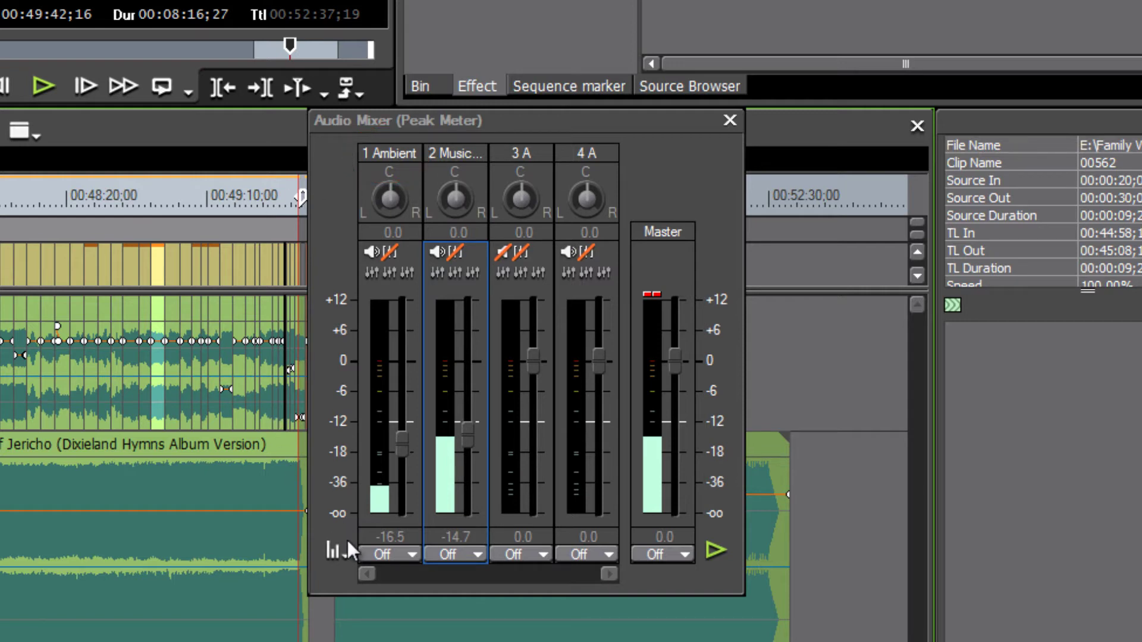
Step: Set the Ambient channel's operation mode to Track in the Audio Mixer and lower its fader to -12.9 dB
click(410, 551)
click(411, 552)
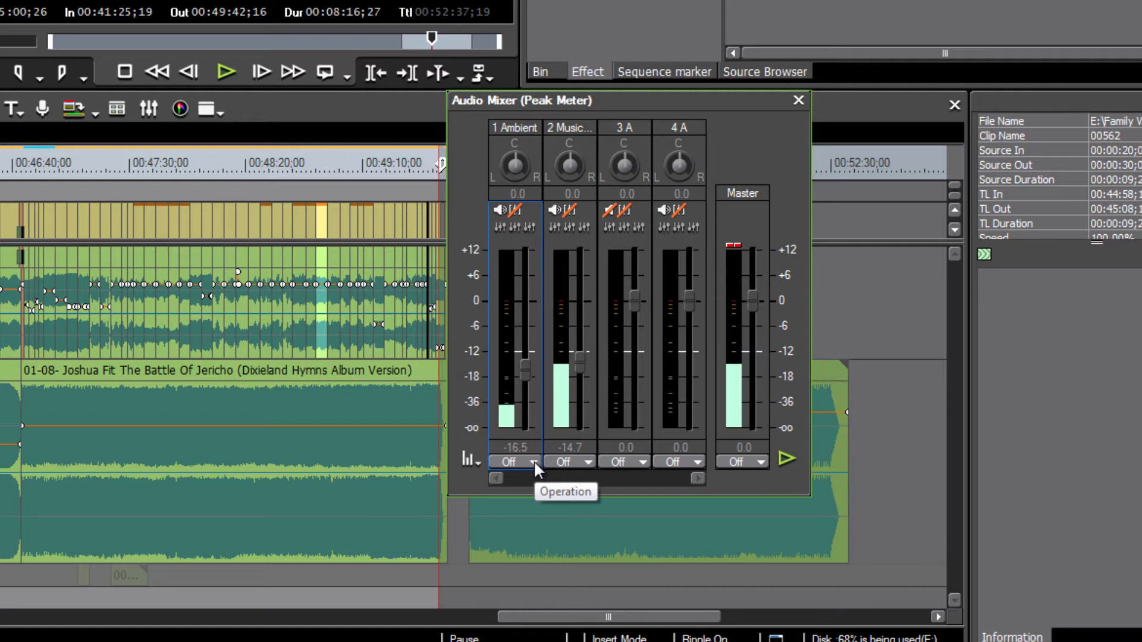
click(533, 461)
click(525, 486)
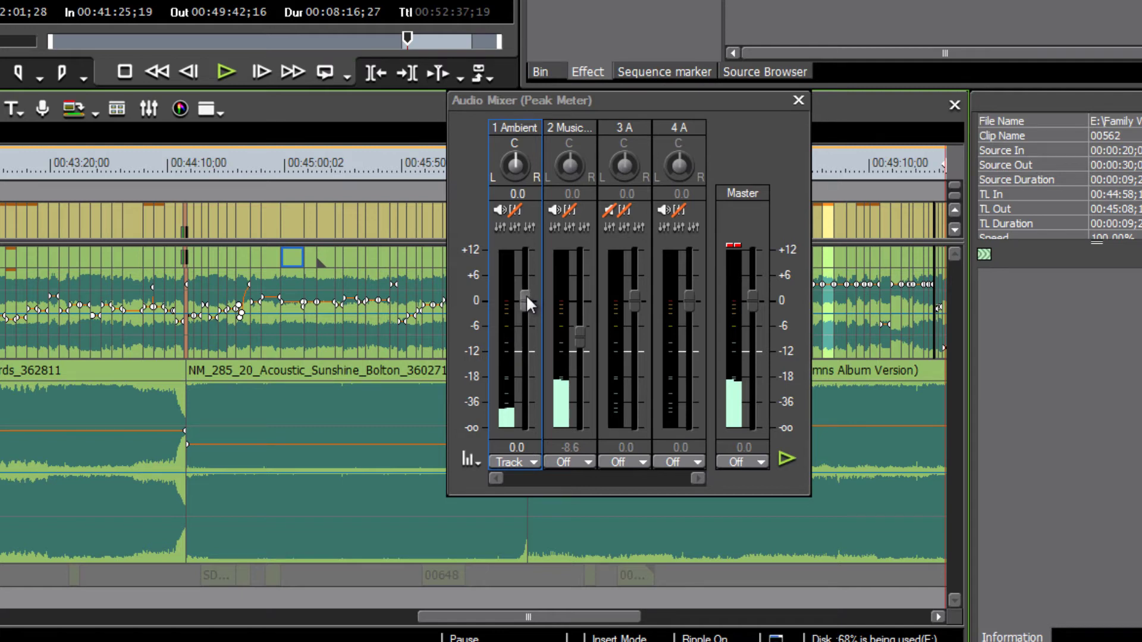
drag(525, 295, 524, 358)
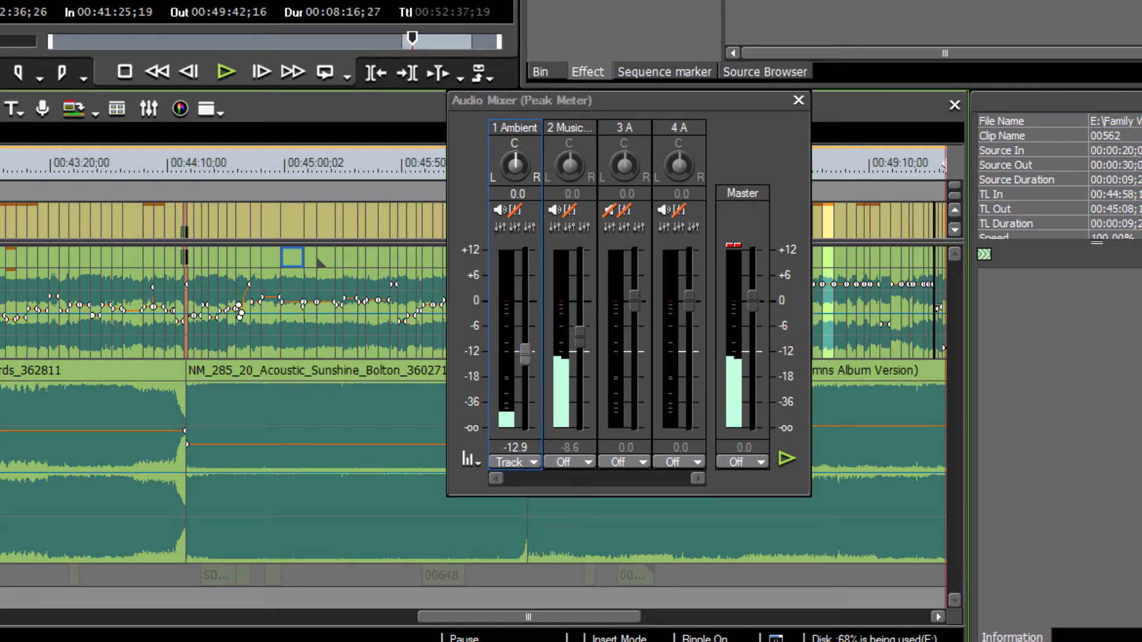
Step: Play a short section around 00:46:55, near the start of the Joshua Fit The Battle Of Jericho music, to check the audio balance
drag(0, 220, 336, 223)
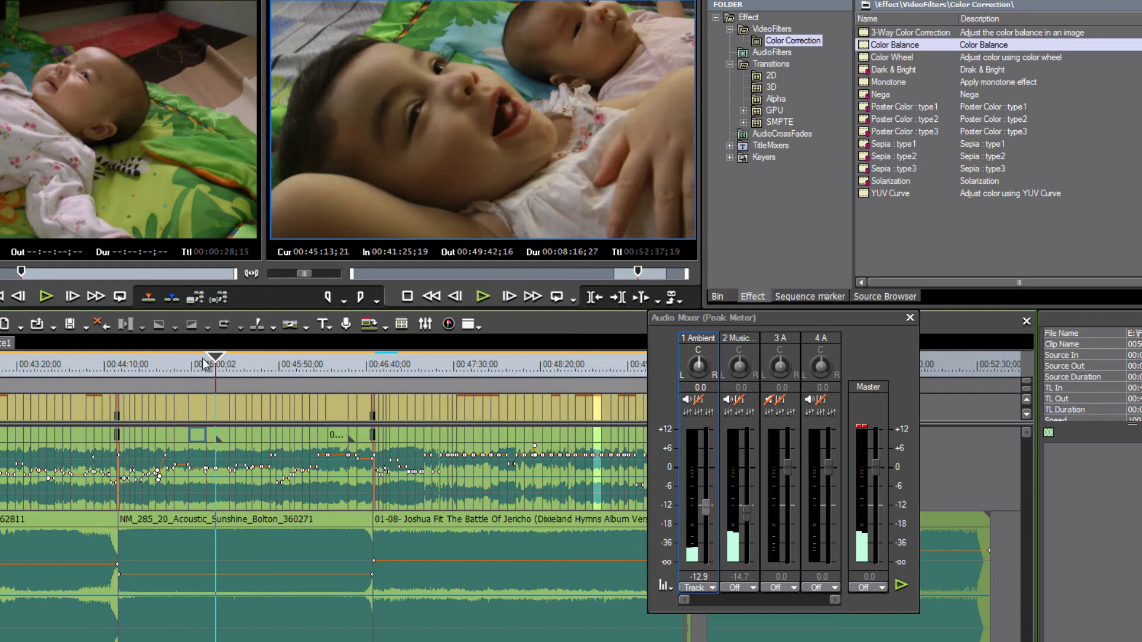
click(410, 380)
drag(403, 382, 387, 387)
key(space)
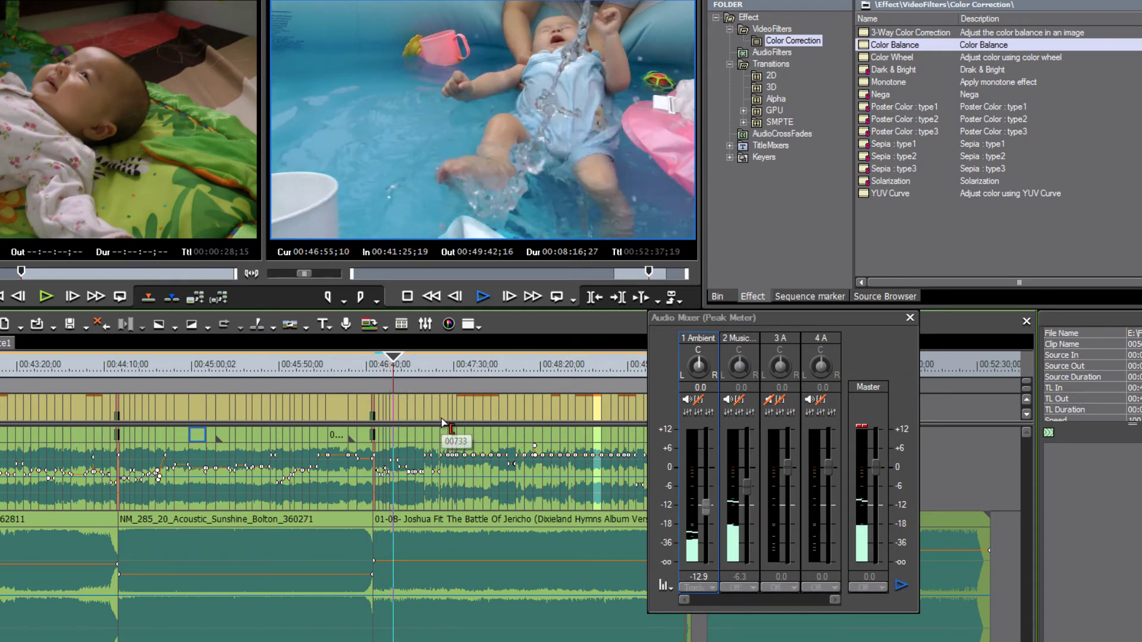
key(space)
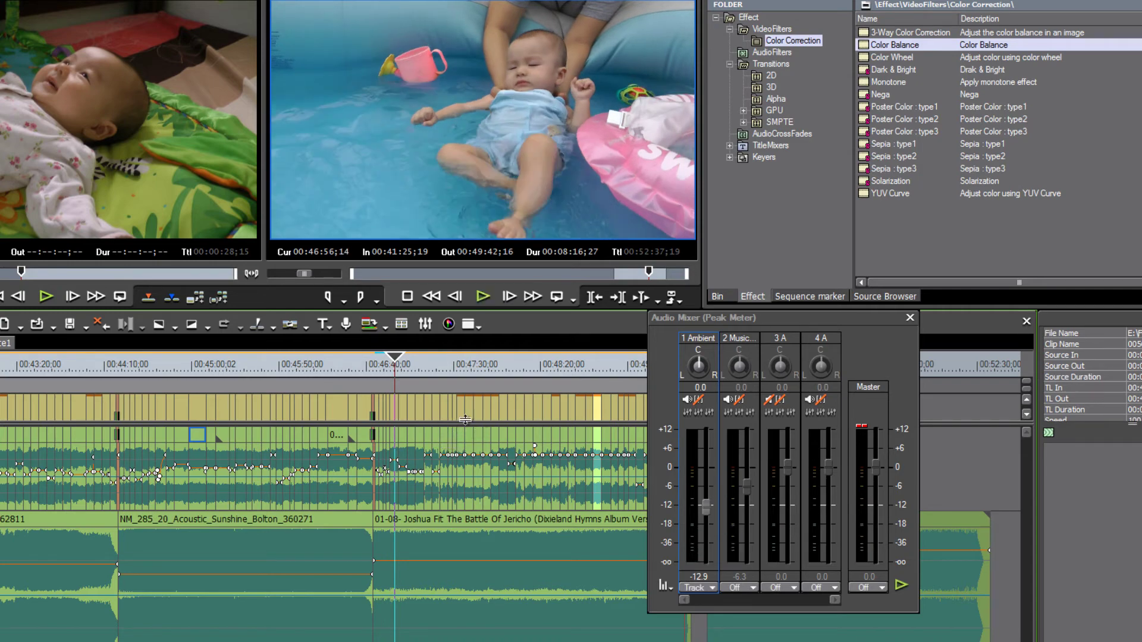
Step: Fine-tune the volume line of clip 00709 on the Ambient track and close the Audio Mixer
scroll(416, 440, up, 3)
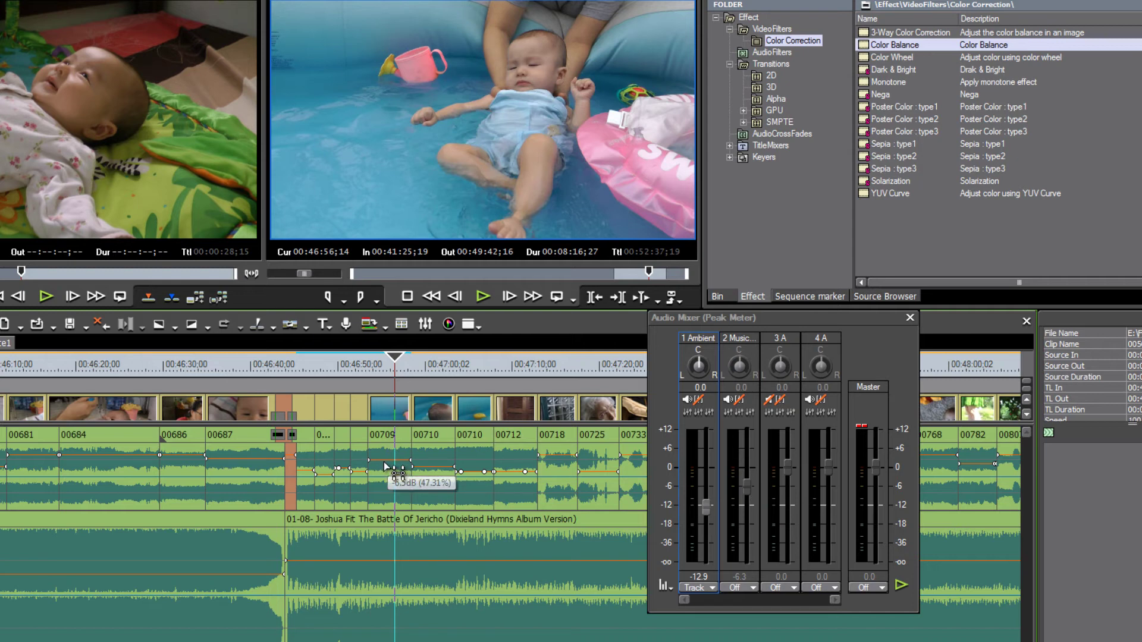
click(387, 462)
drag(385, 459, 386, 462)
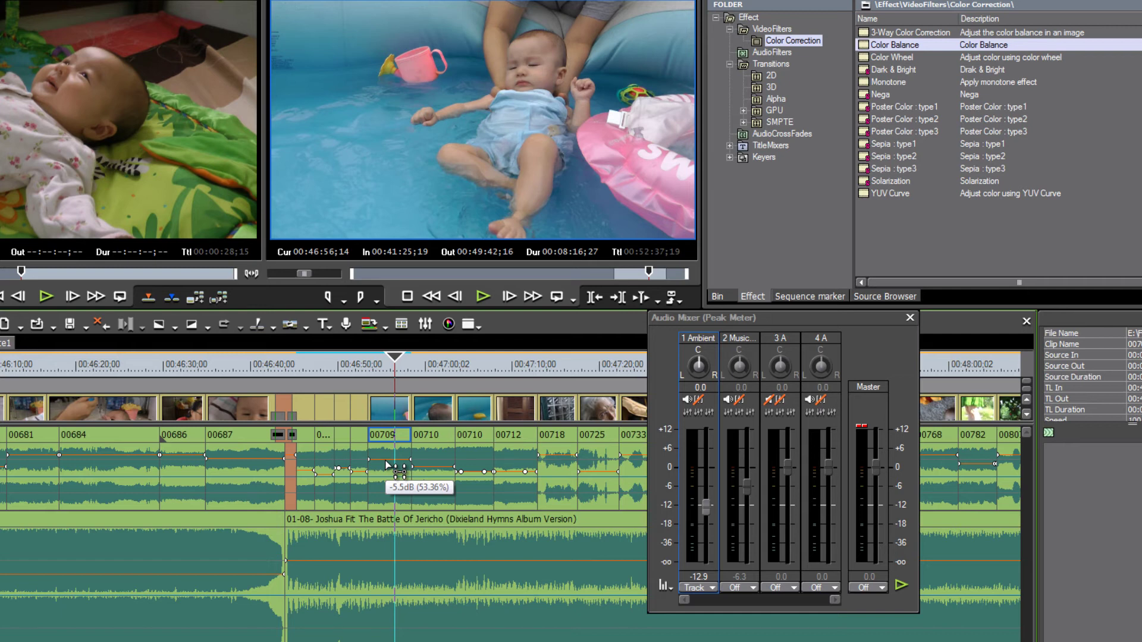
drag(387, 465, 387, 464)
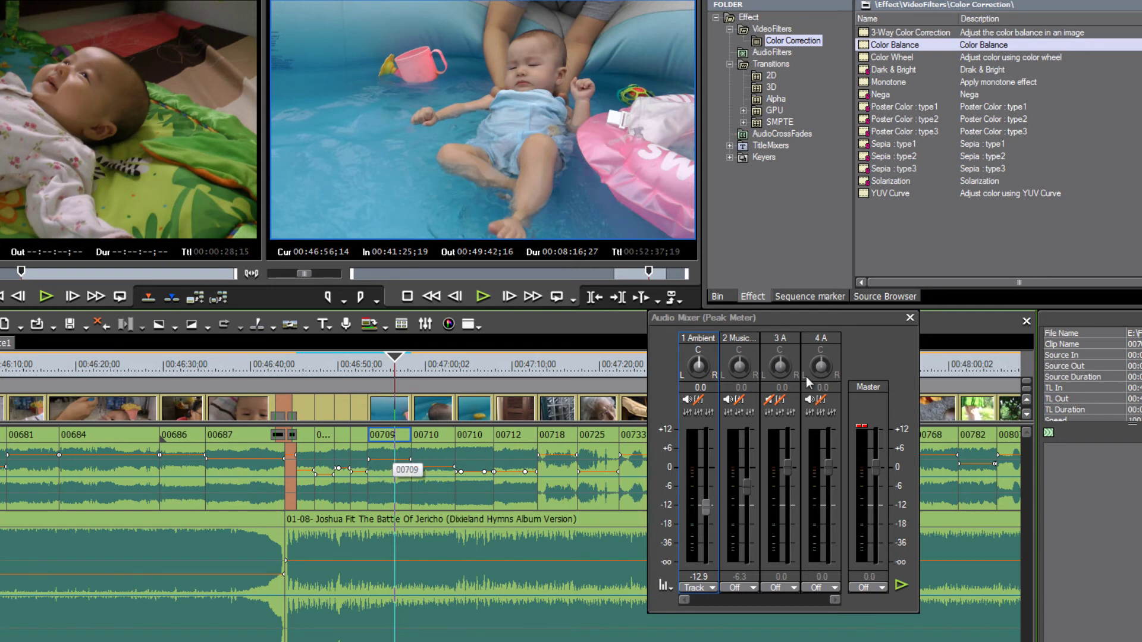
click(910, 319)
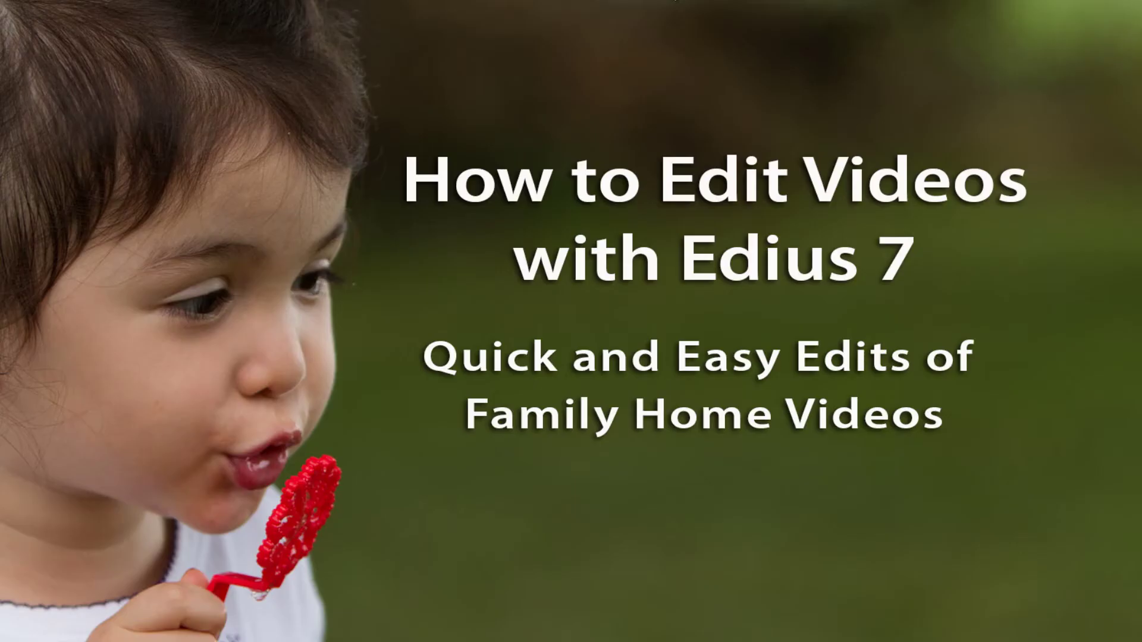